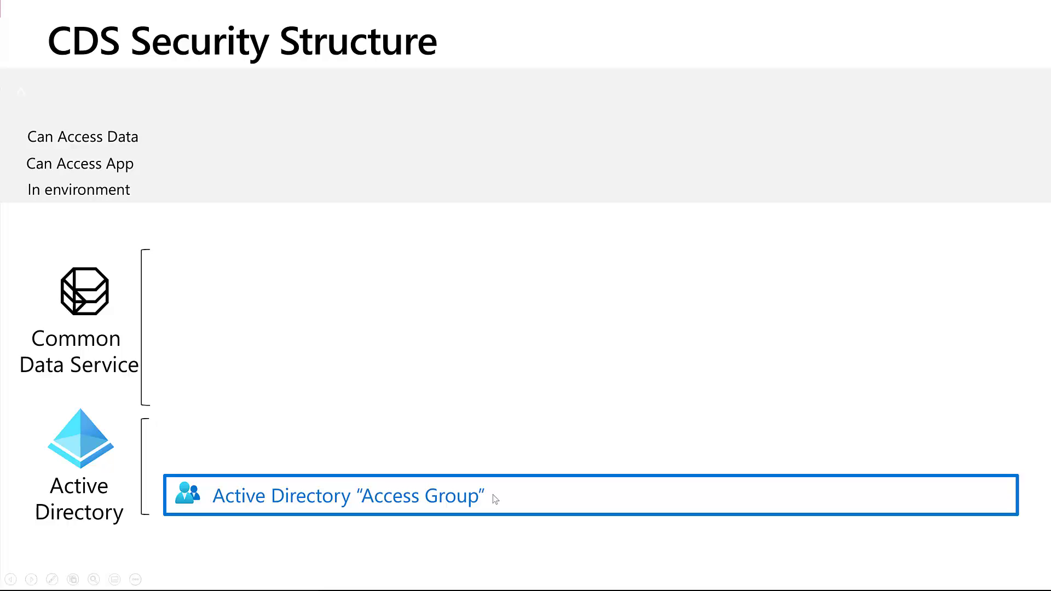
{"action": "key", "text": "Right"}
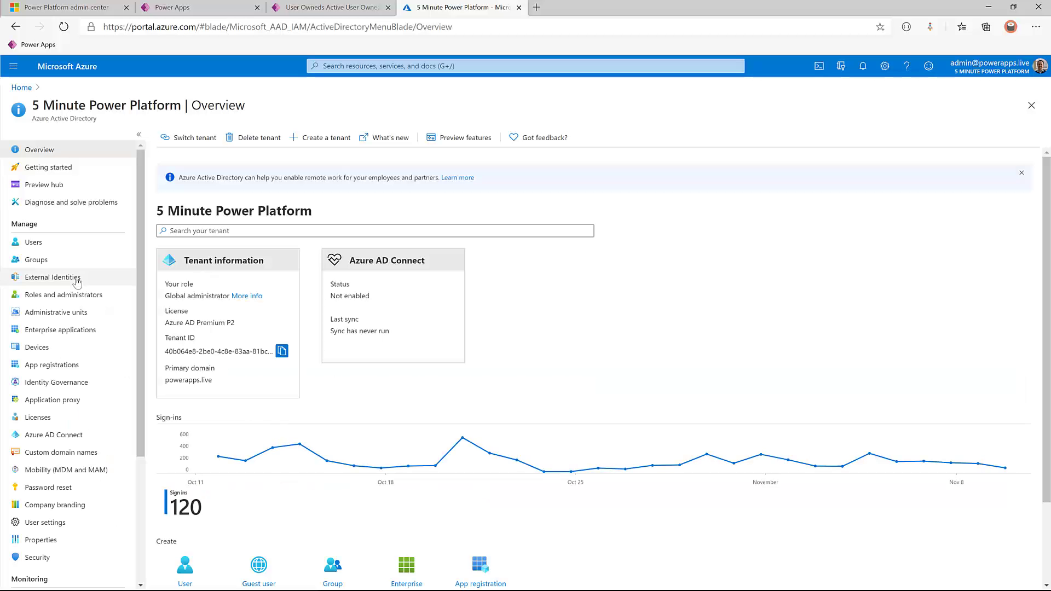
- Search the Azure Active Directory groups for "cds" and view the members of CDS Demo - Access Group
{"action": "left_click", "coordinate": [68, 262]}
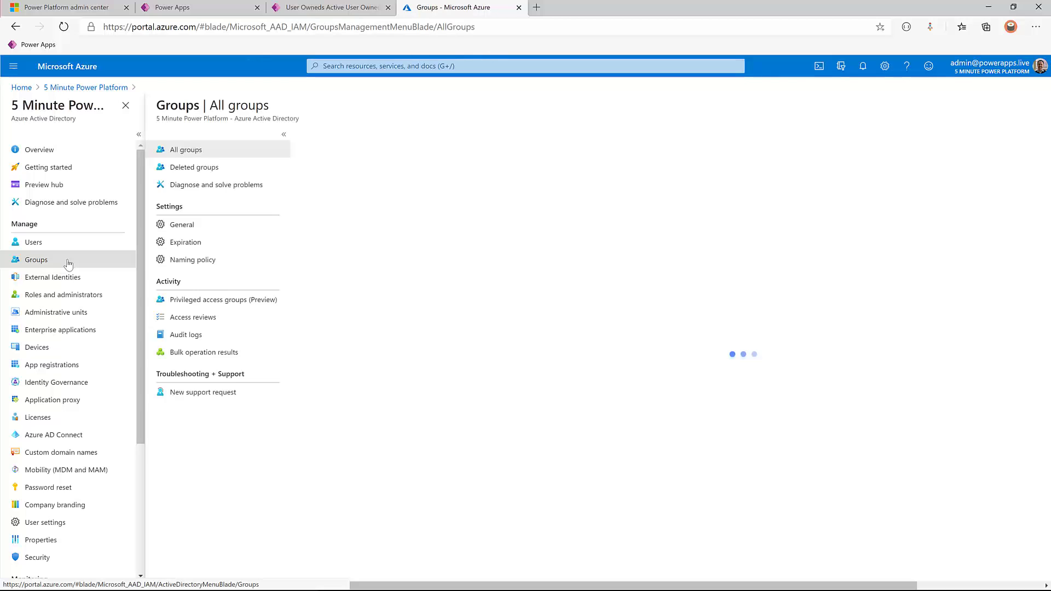
{"action": "left_click", "coordinate": [244, 190]}
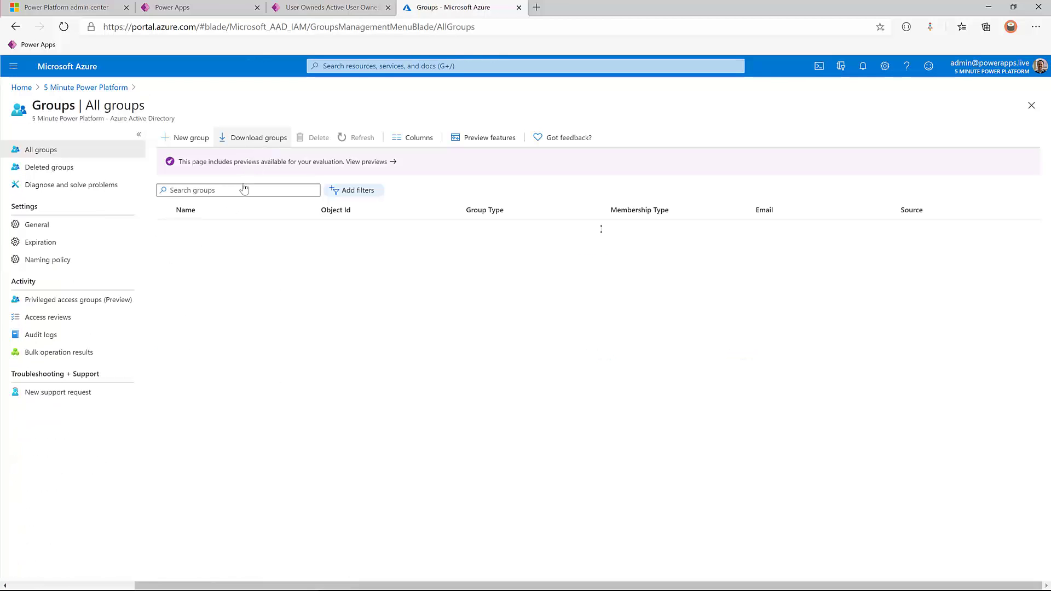
{"action": "type", "text": "cds"}
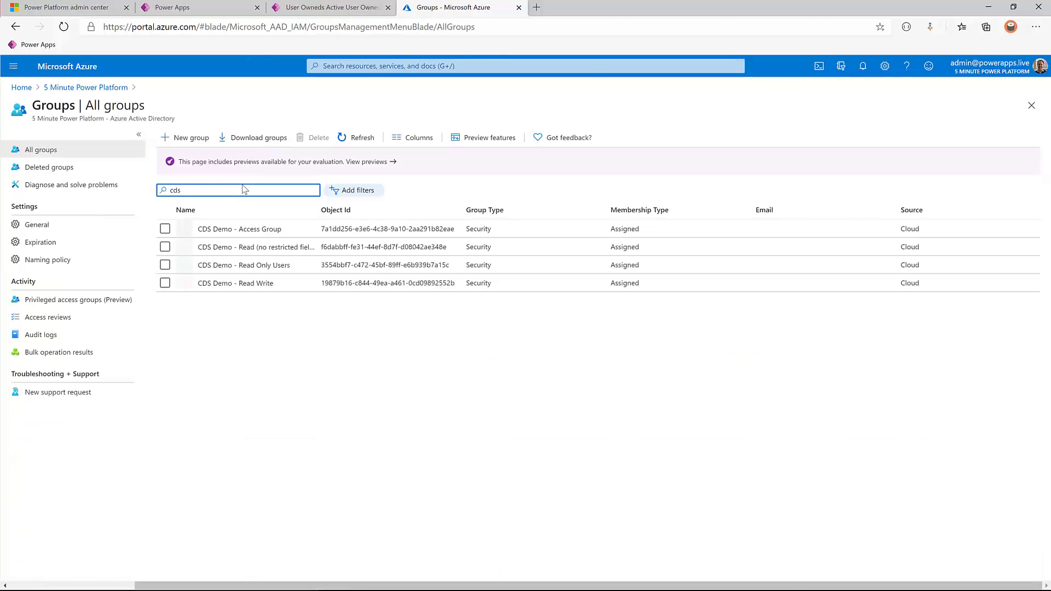
{"action": "left_click", "coordinate": [233, 230]}
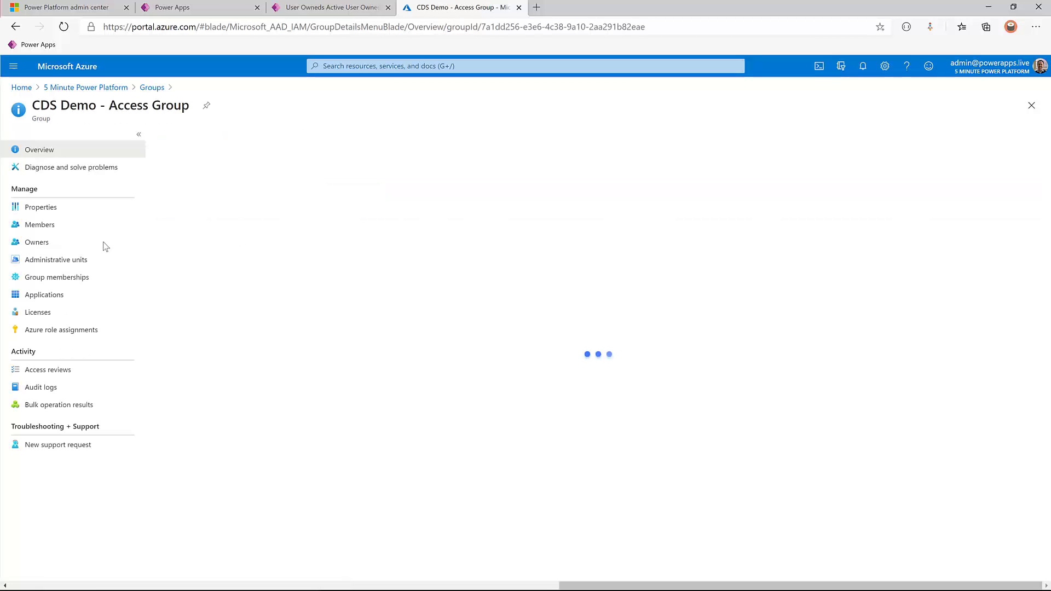
{"action": "left_click", "coordinate": [44, 227]}
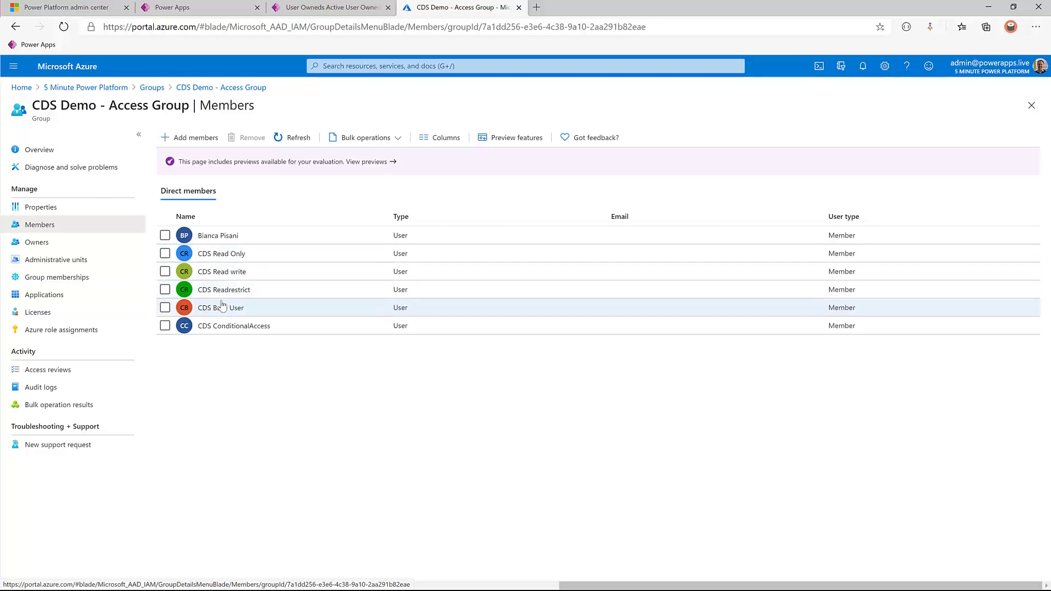
- Switch to the Power Platform admin center and review the security group in the CDS AD Demo environment's editable details, leaving them unchanged
{"action": "key", "text": "ctrl+1"}
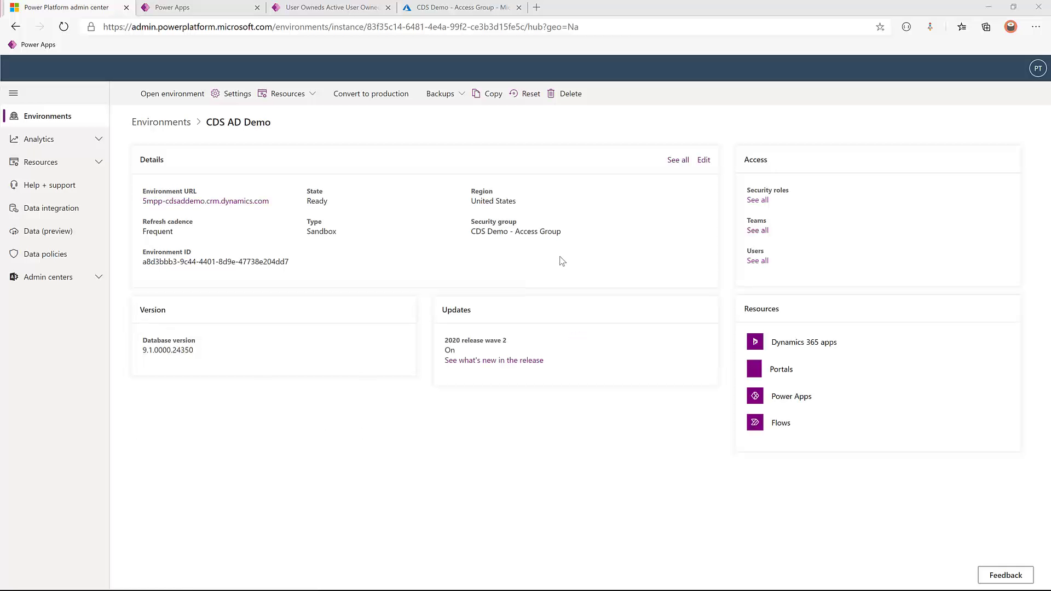
{"action": "left_click_drag", "start_coordinate": [474, 230], "coordinate": [548, 231]}
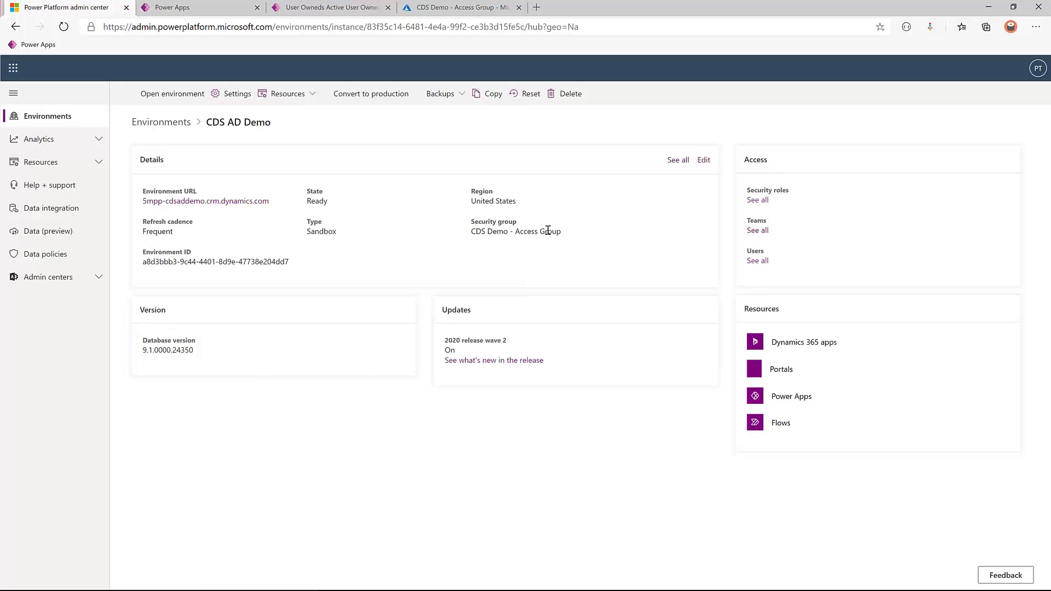
{"action": "left_click", "coordinate": [704, 160]}
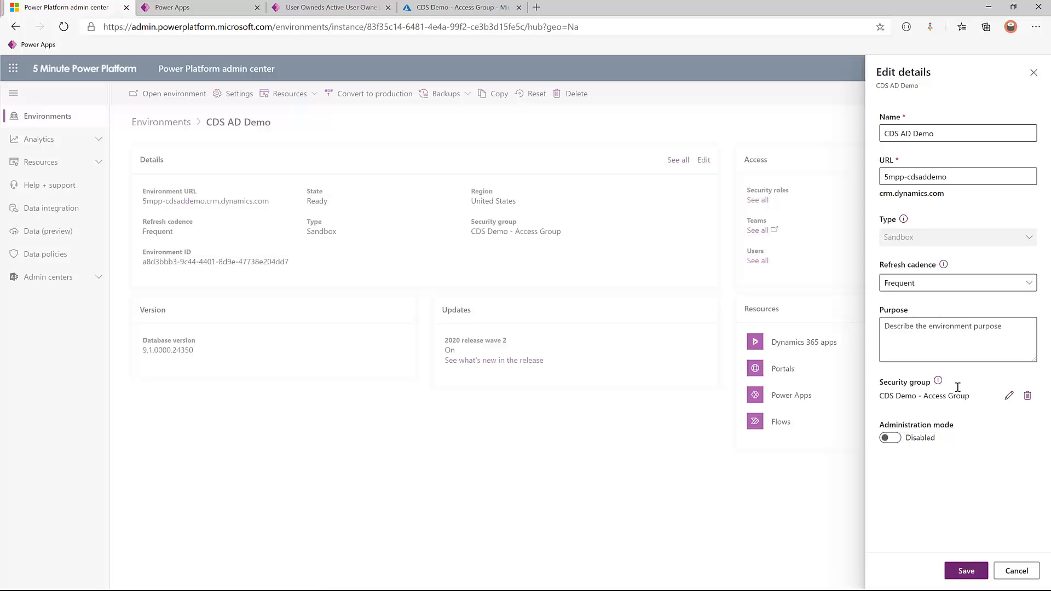
{"action": "left_click", "coordinate": [1016, 571]}
- Open the list of users from the CDS AD Demo environment's user and permission settings
{"action": "left_click", "coordinate": [246, 95]}
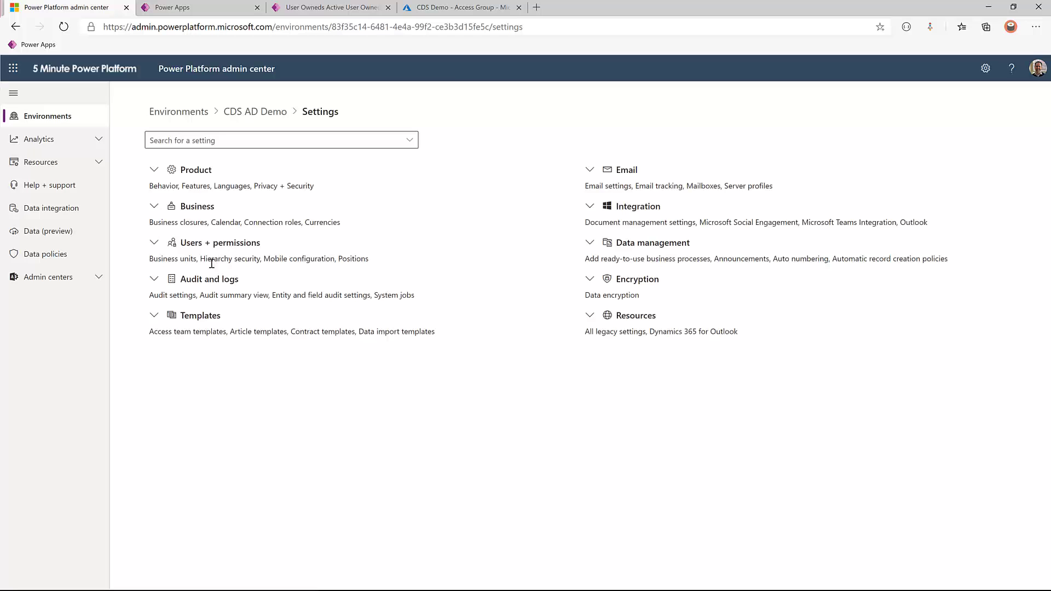
{"action": "left_click", "coordinate": [224, 243]}
{"action": "left_click", "coordinate": [158, 357]}
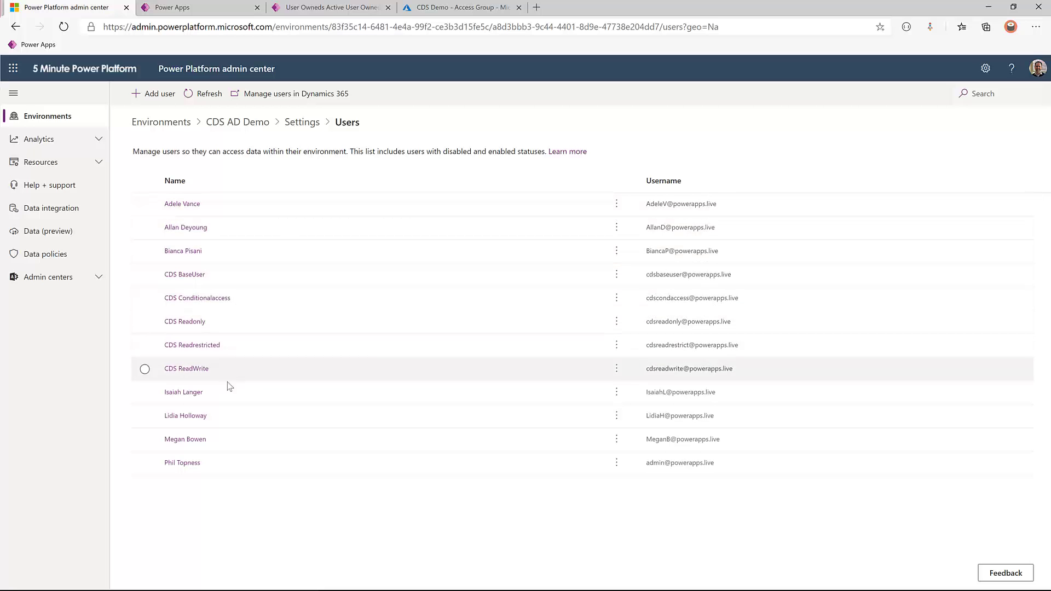
- Compare the environment's users with the members of CDS Demo - Access Group, and look over the Security app's records and the Power Apps list
{"action": "left_click", "coordinate": [458, 8]}
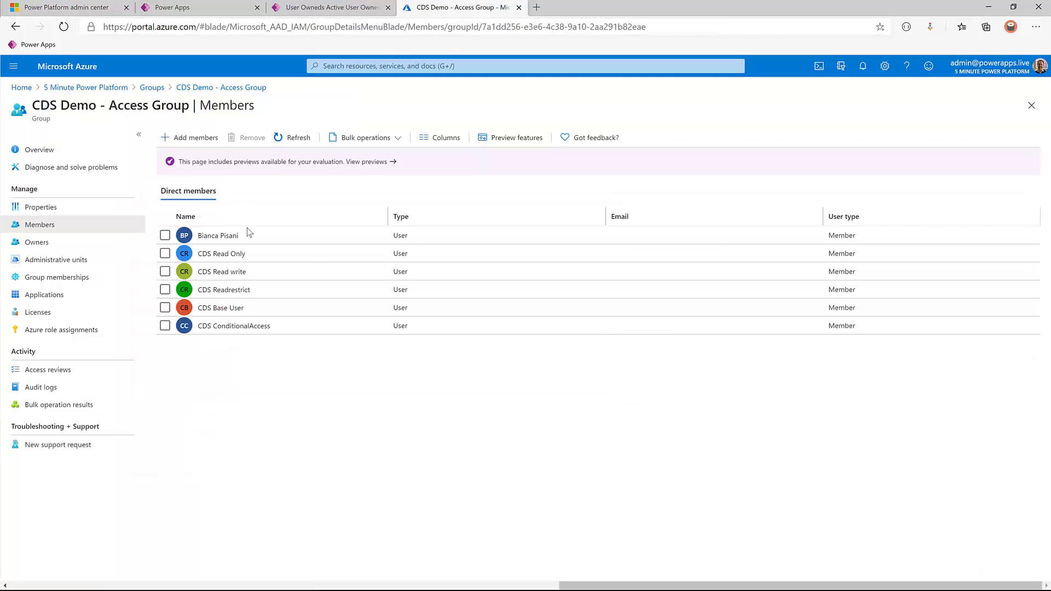
{"action": "left_click", "coordinate": [202, 5]}
{"action": "left_click", "coordinate": [303, 7]}
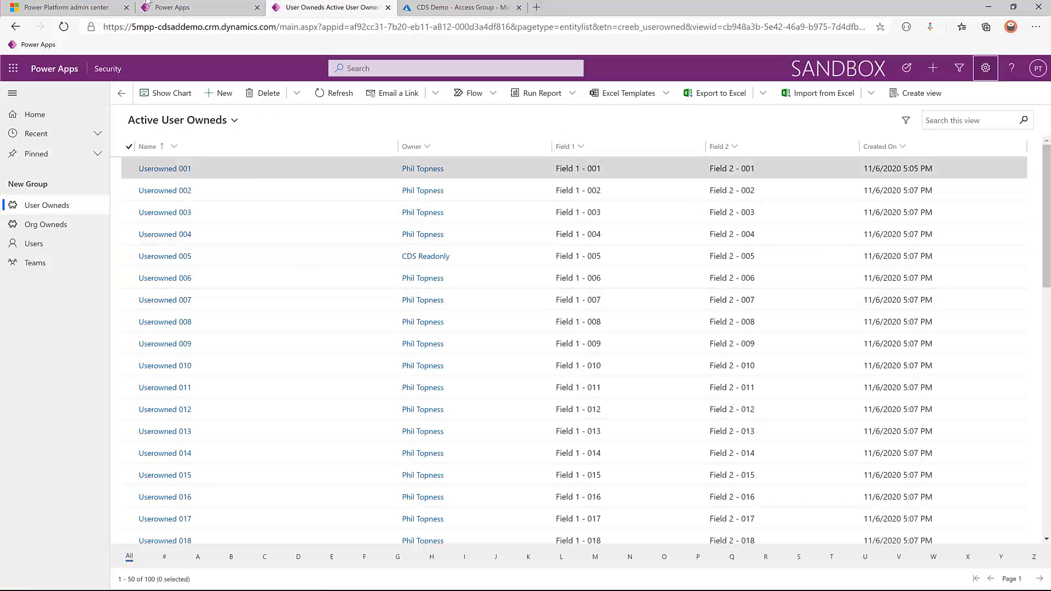
{"action": "left_click", "coordinate": [68, 8]}
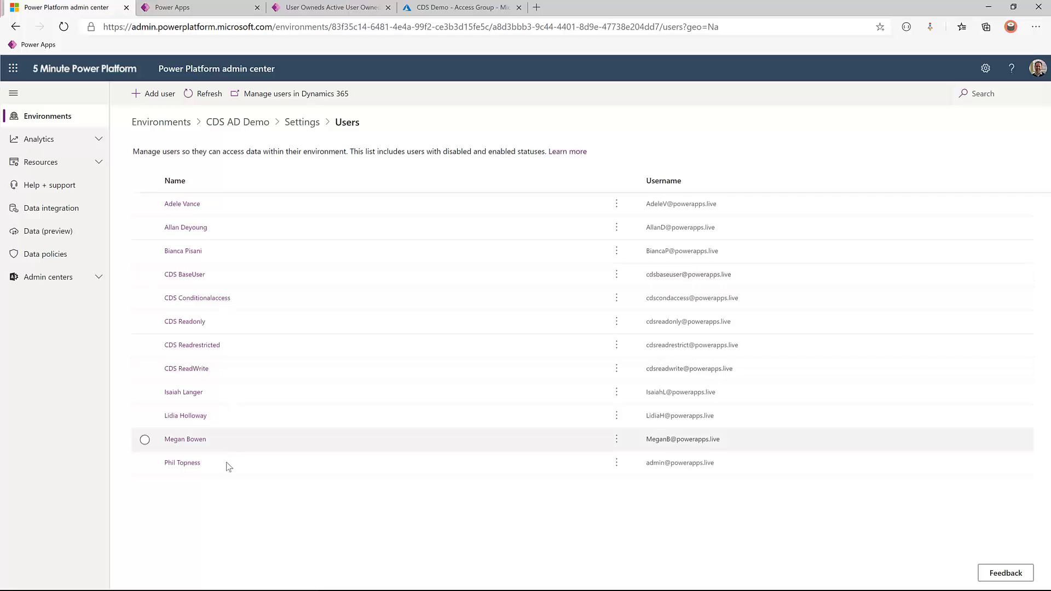
{"action": "left_click", "coordinate": [315, 15]}
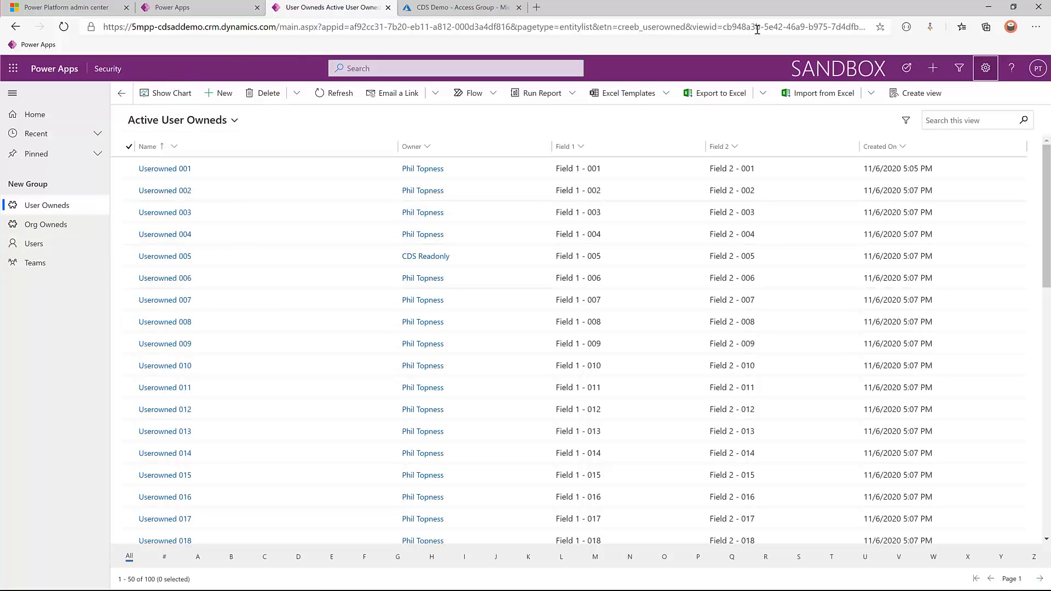
{"action": "left_click", "coordinate": [209, 8]}
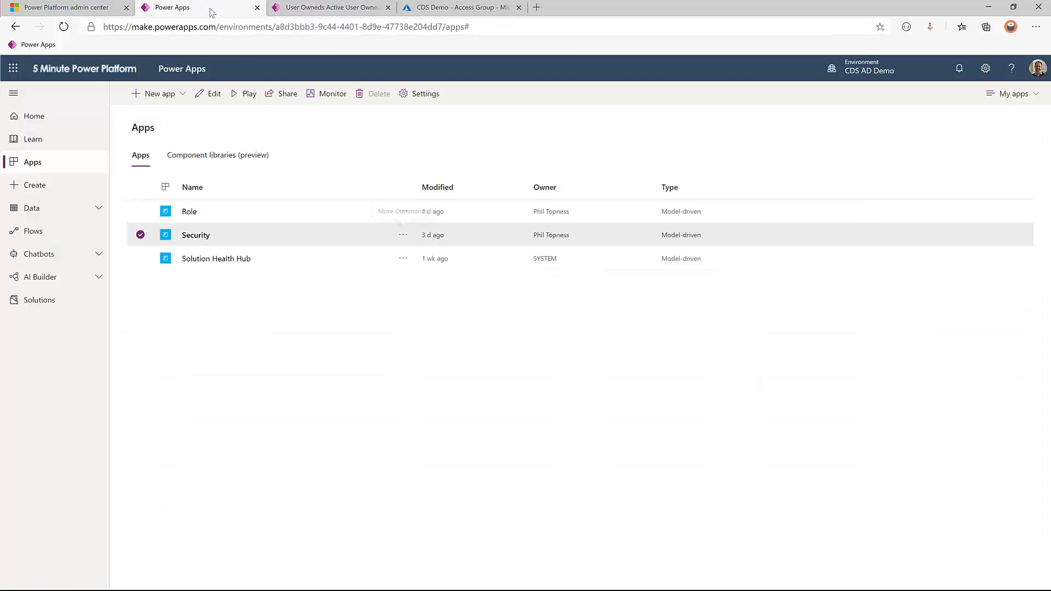
{"action": "left_click", "coordinate": [66, 7]}
- Open a separate browser window with a PowerApps live test user's profile, placed beside the admin window's user list and stretched to full height
{"action": "left_click", "coordinate": [1011, 26]}
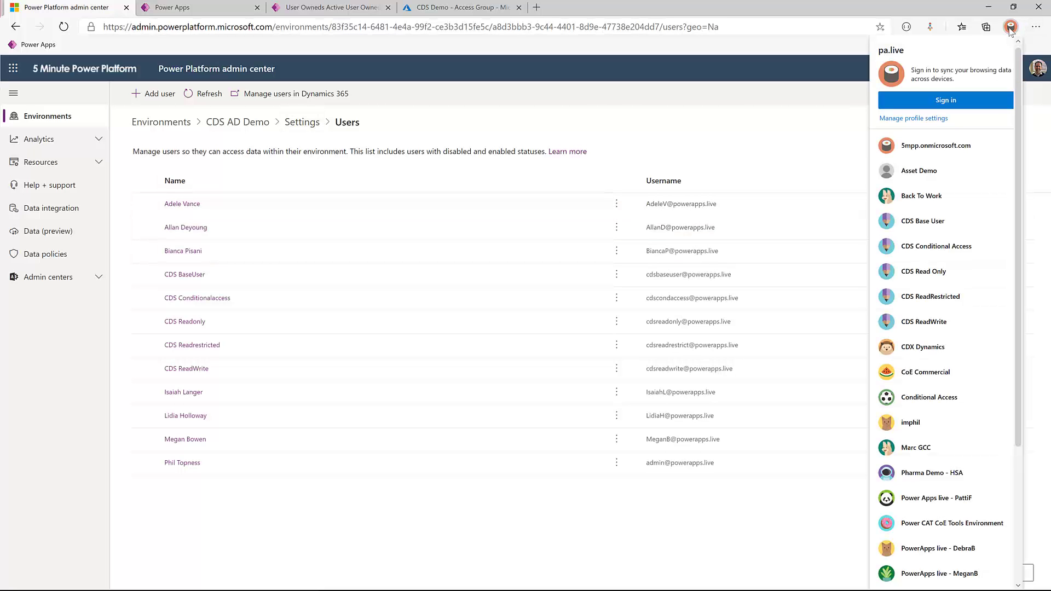
{"action": "scroll", "coordinate": [922, 415], "scroll_direction": "down", "scroll_amount": 3}
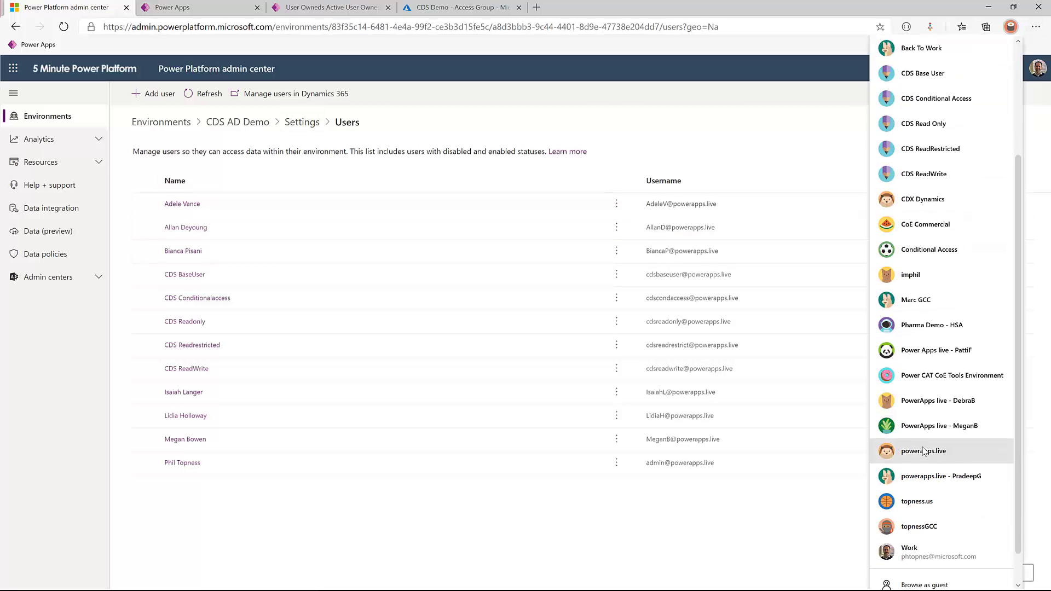
{"action": "left_click", "coordinate": [932, 404]}
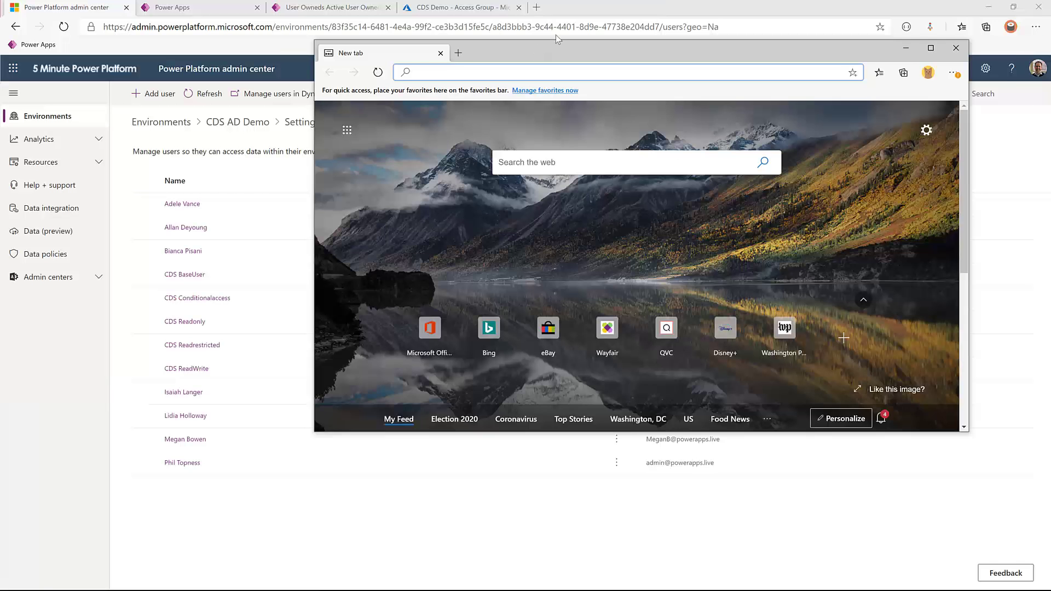
{"action": "left_click_drag", "start_coordinate": [557, 35], "coordinate": [612, 11]}
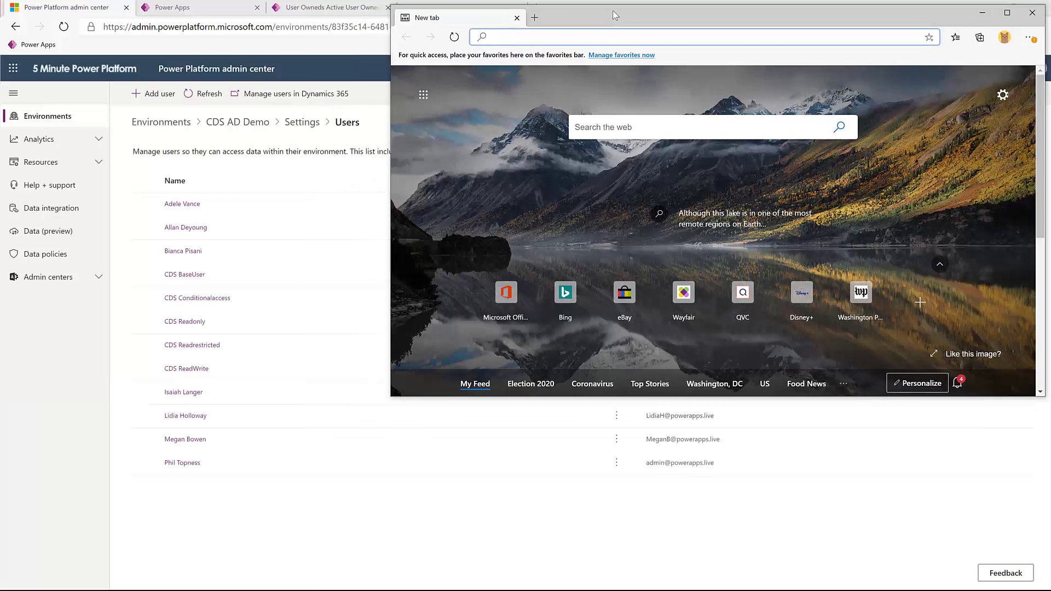
{"action": "scroll", "coordinate": [629, 394], "scroll_direction": "down", "scroll_amount": 1}
{"action": "left_click_drag", "start_coordinate": [626, 396], "coordinate": [617, 585]}
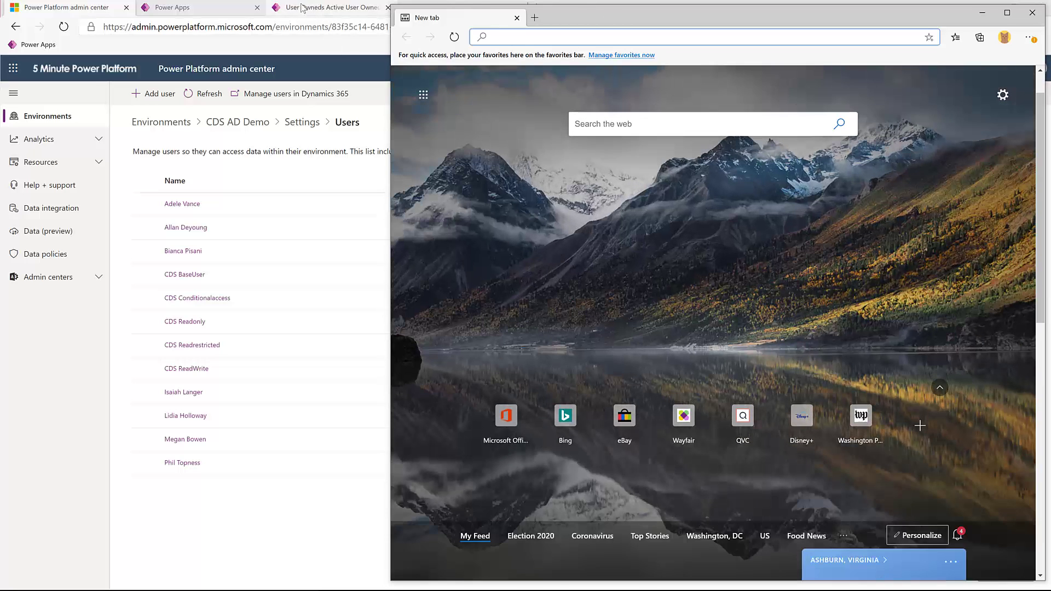
- Copy the address of the Security app's Active User Owneds view and load it in the test user's browser window
{"action": "left_click", "coordinate": [307, 7]}
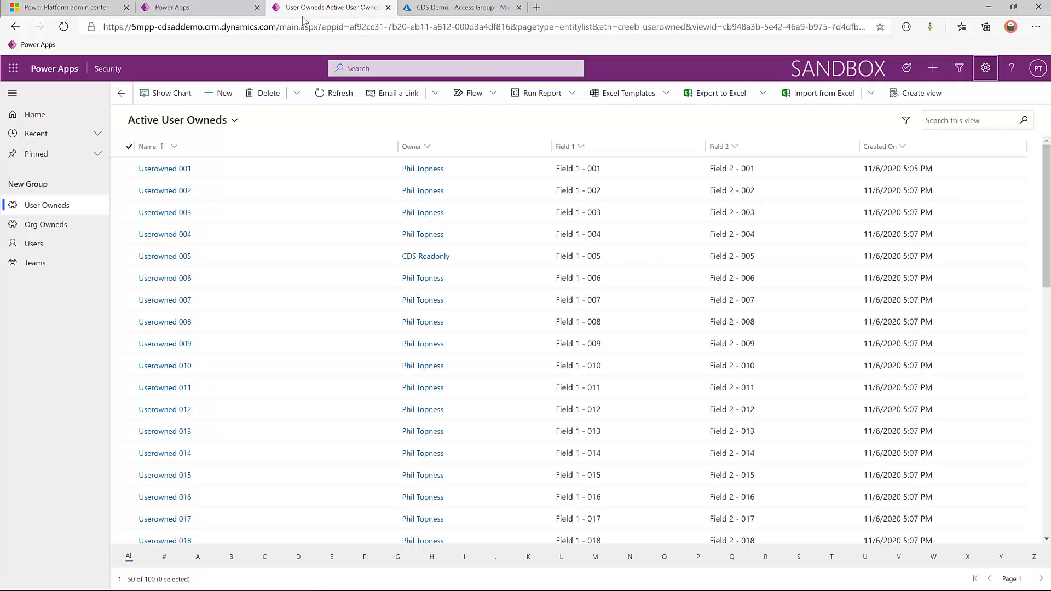
{"action": "left_click", "coordinate": [299, 31]}
{"action": "key", "text": "ctrl+c"}
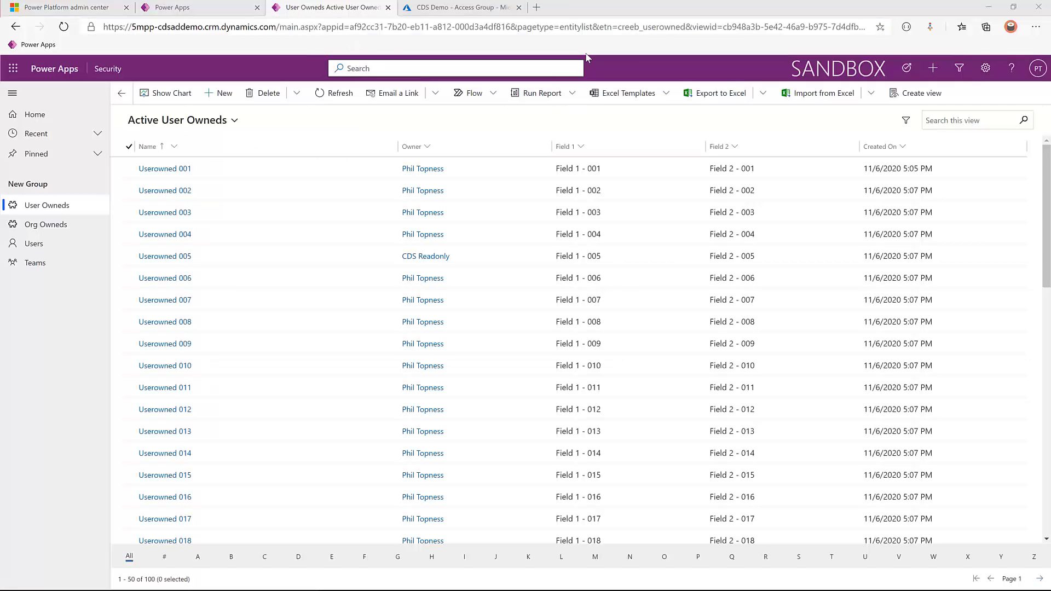
{"action": "key", "text": "alt+Tab"}
{"action": "key", "text": "ctrl+v"}
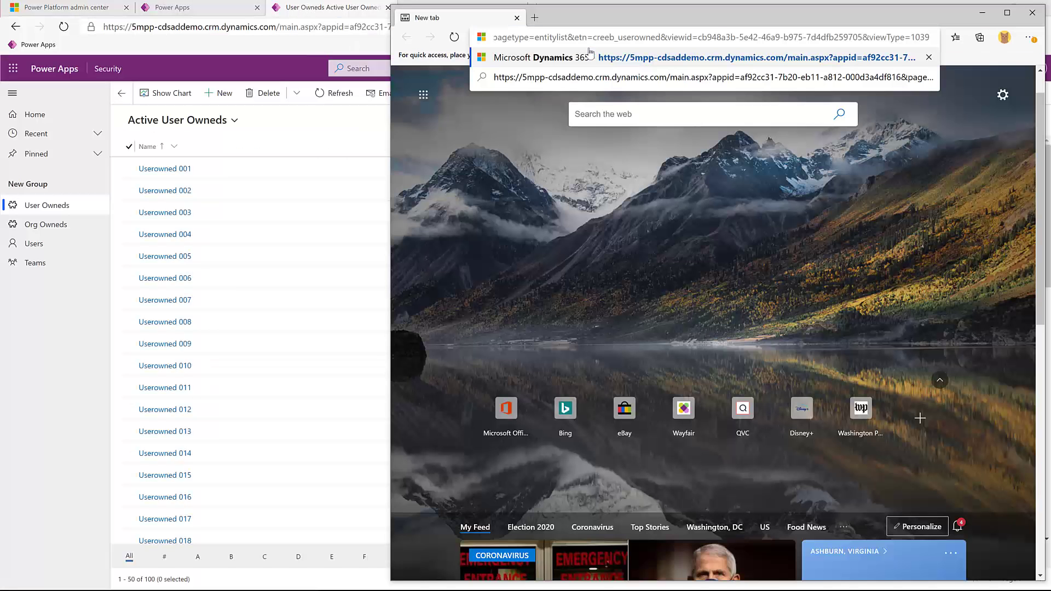
{"action": "key", "text": "Return"}
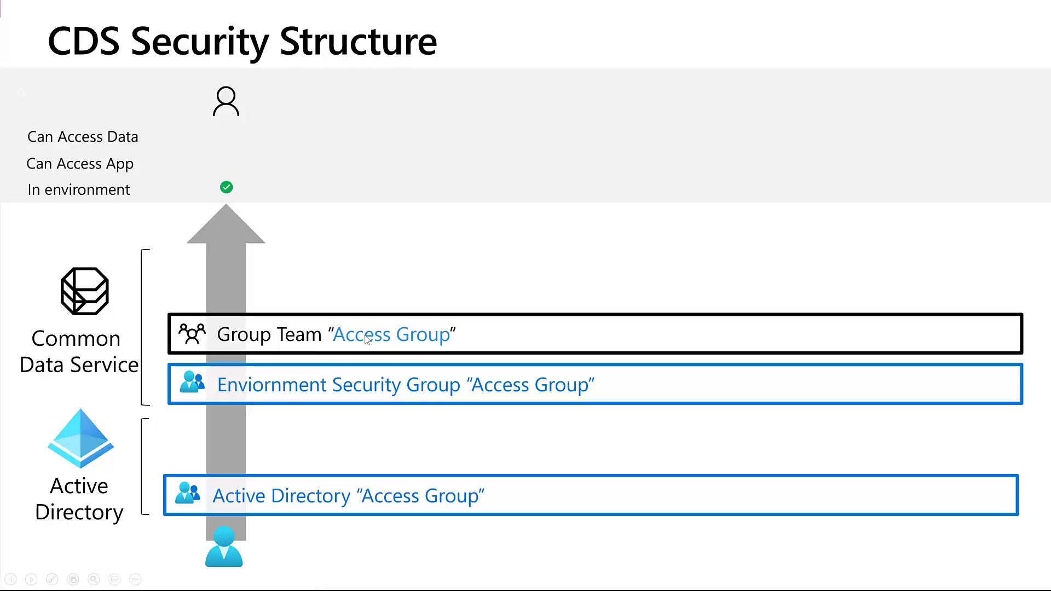
- Return to the Security app, open the security Teams list through Advanced Settings, and show the All AAD Security Group Teams view
{"action": "key", "text": "alt+Tab"}
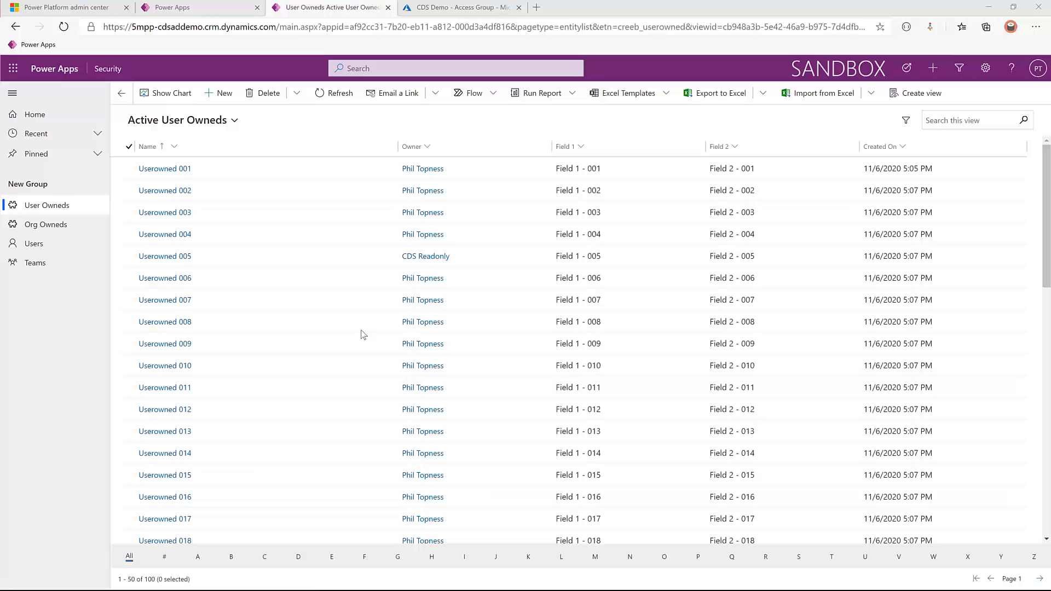
{"action": "left_click", "coordinate": [985, 70]}
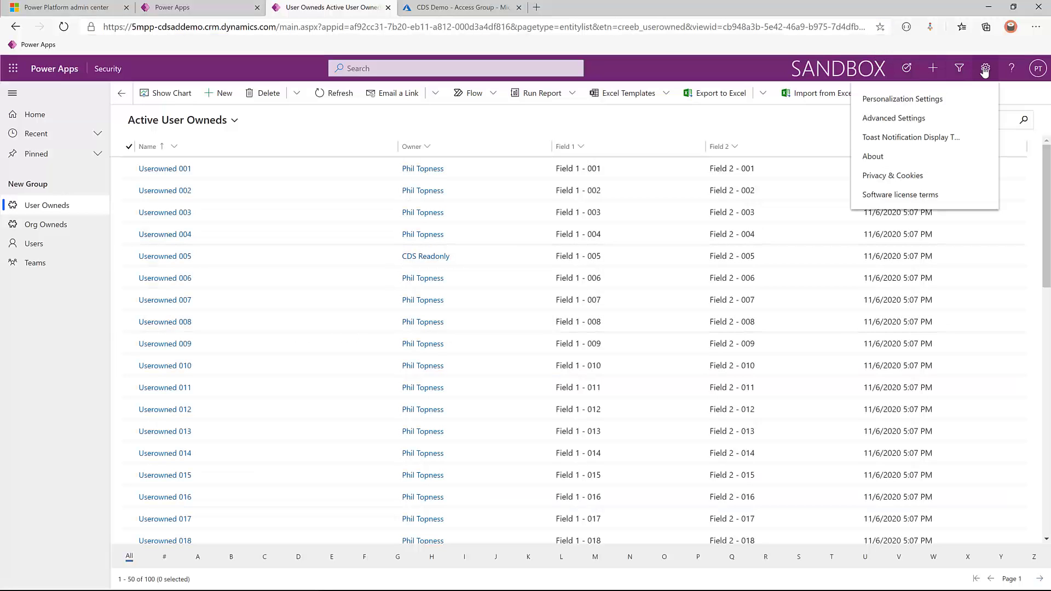
{"action": "left_click", "coordinate": [892, 122]}
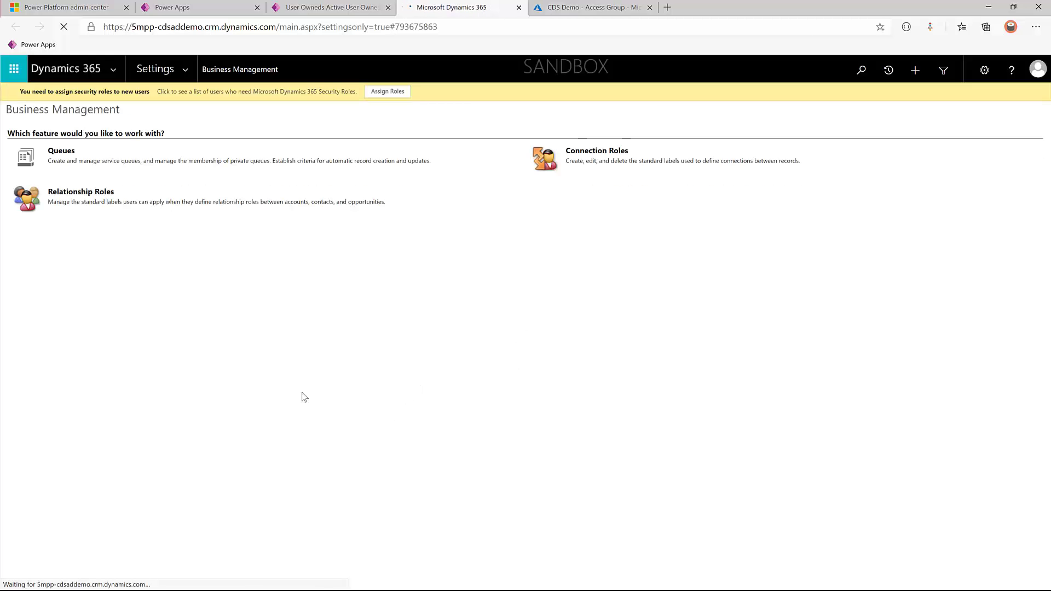
{"action": "left_click", "coordinate": [190, 69]}
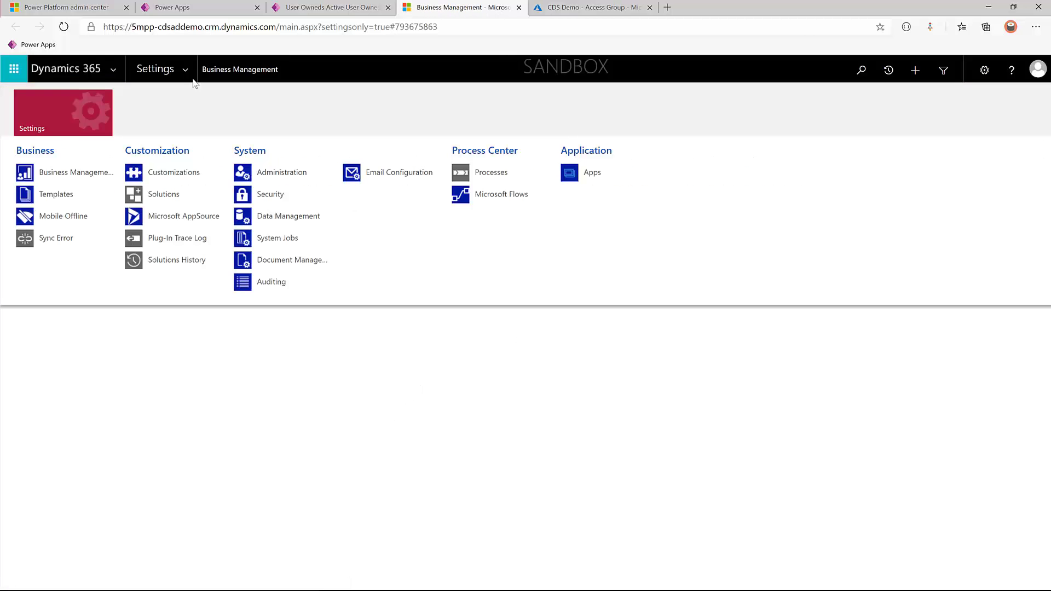
{"action": "left_click", "coordinate": [270, 195]}
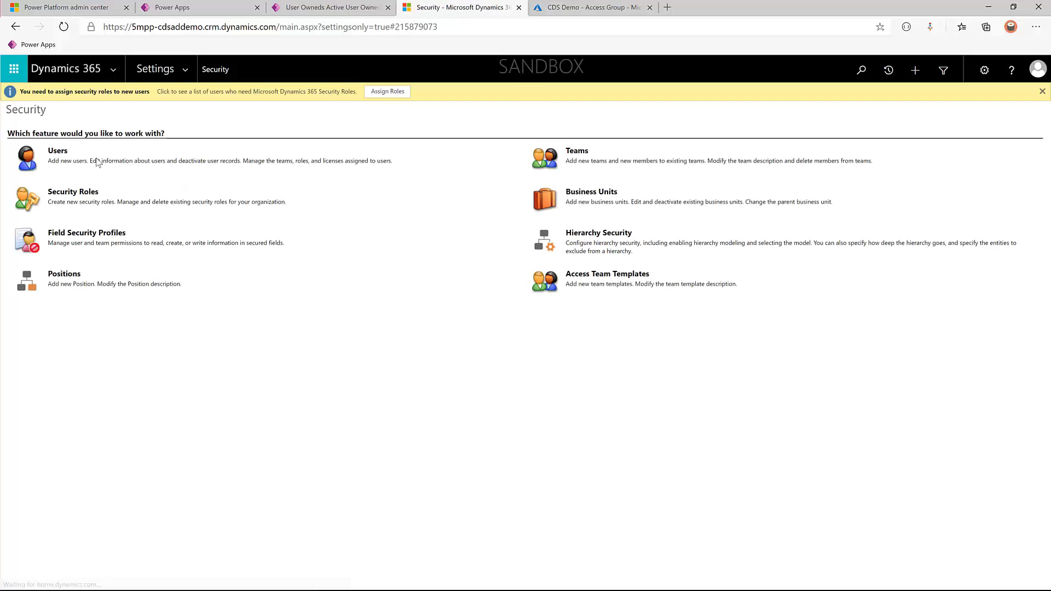
{"action": "left_click", "coordinate": [580, 157]}
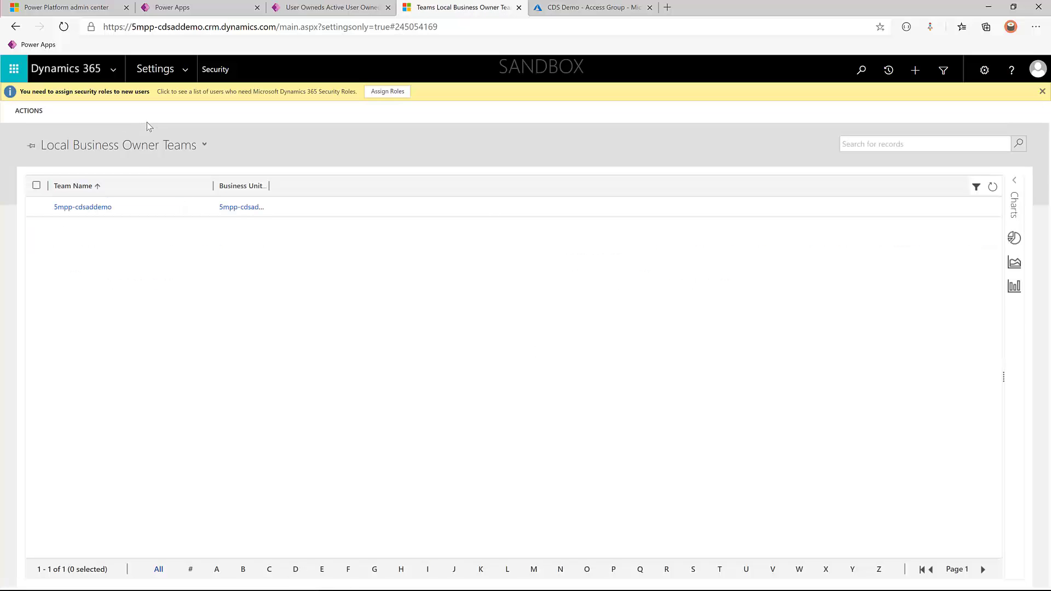
{"action": "left_click", "coordinate": [140, 147]}
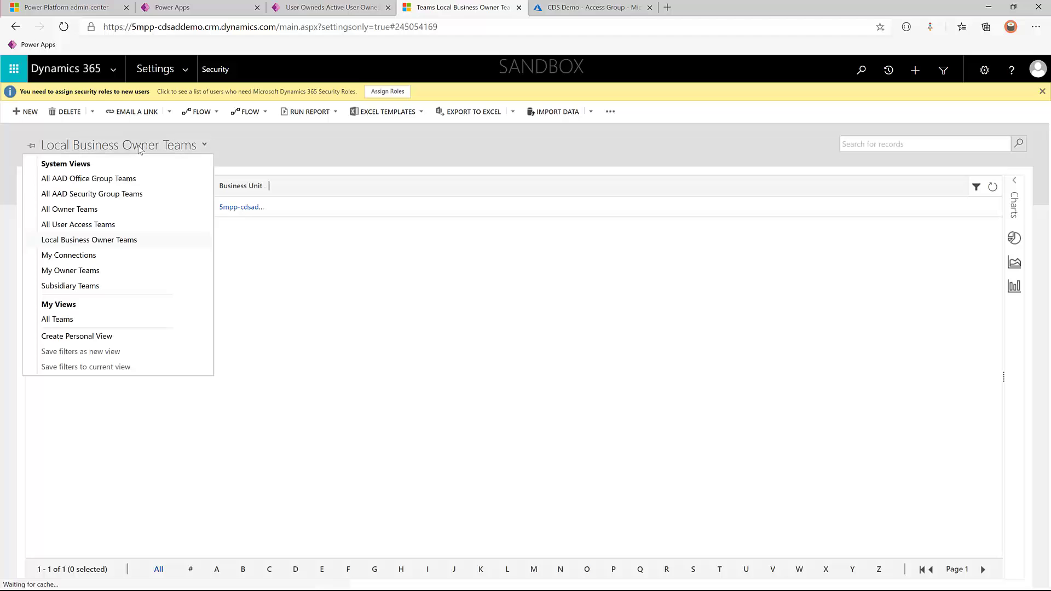
{"action": "left_click", "coordinate": [86, 194]}
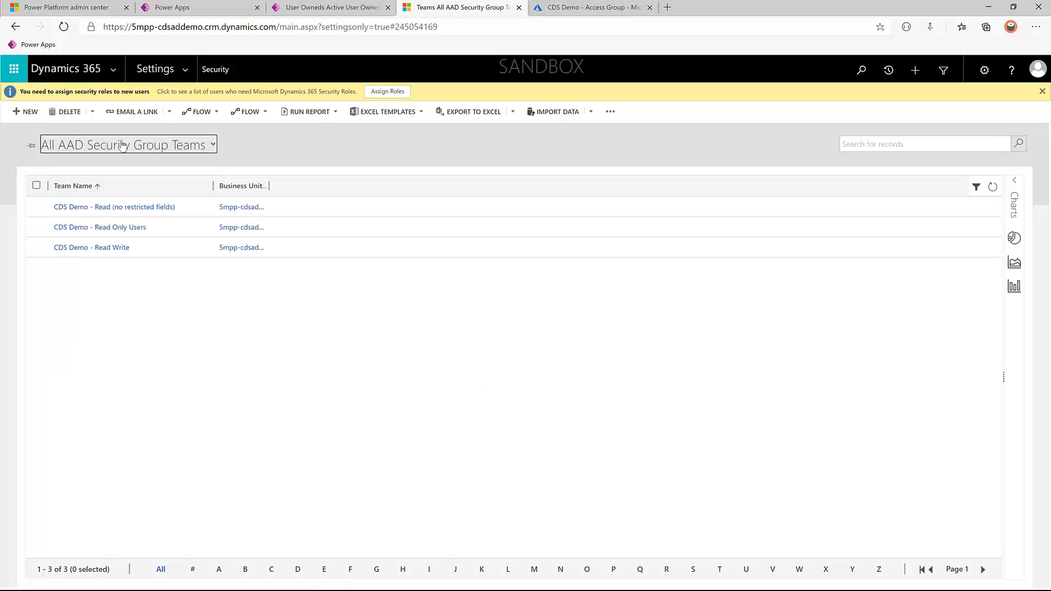
- Start a new team and name it CDS Demo - Access Group, copying the name from the Azure AD group's overview
{"action": "left_click", "coordinate": [25, 112]}
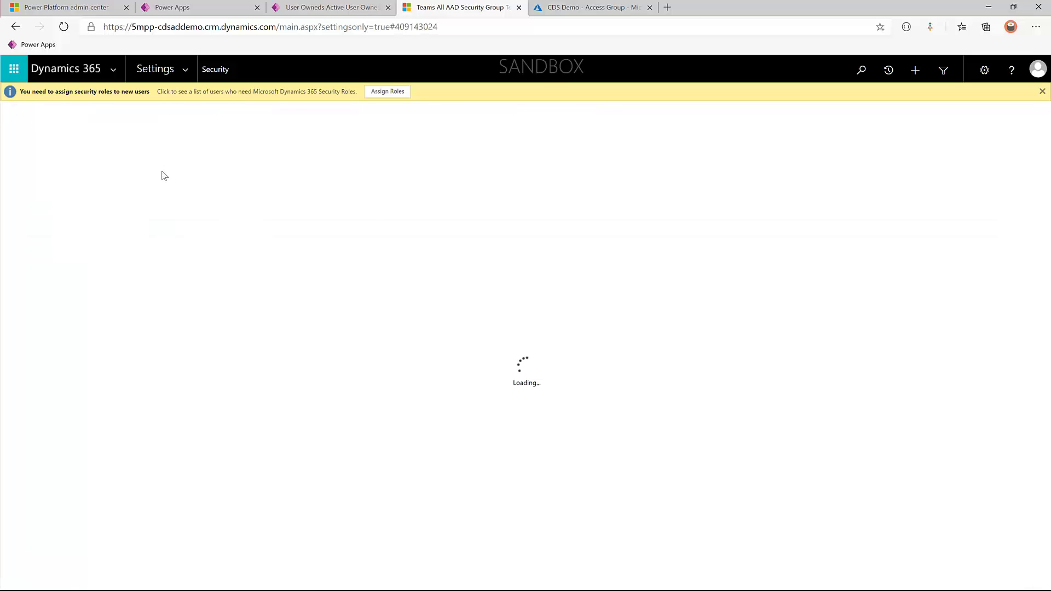
{"action": "left_click", "coordinate": [583, 8]}
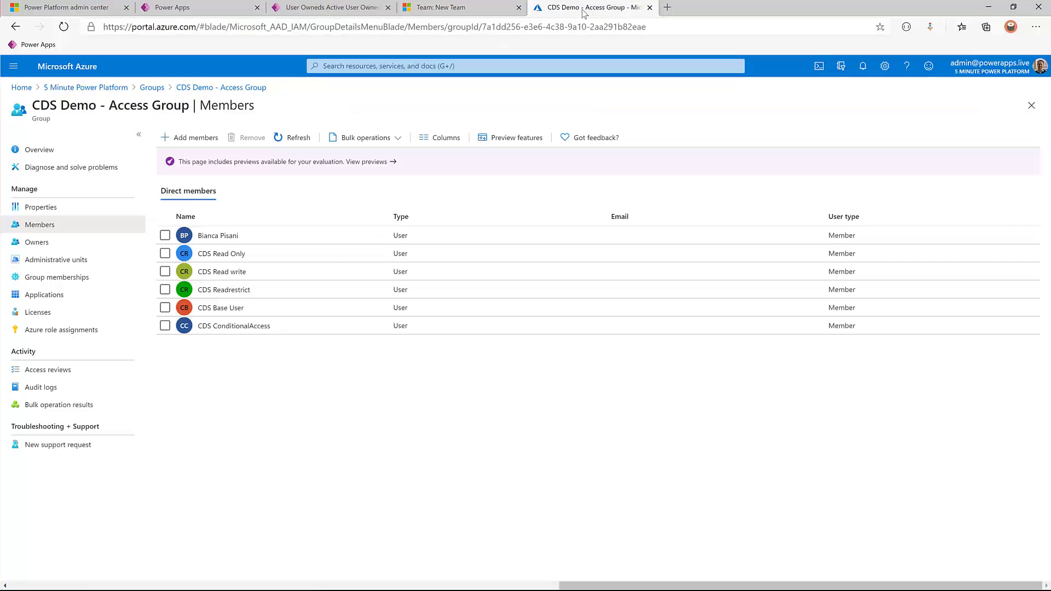
{"action": "left_click", "coordinate": [196, 89]}
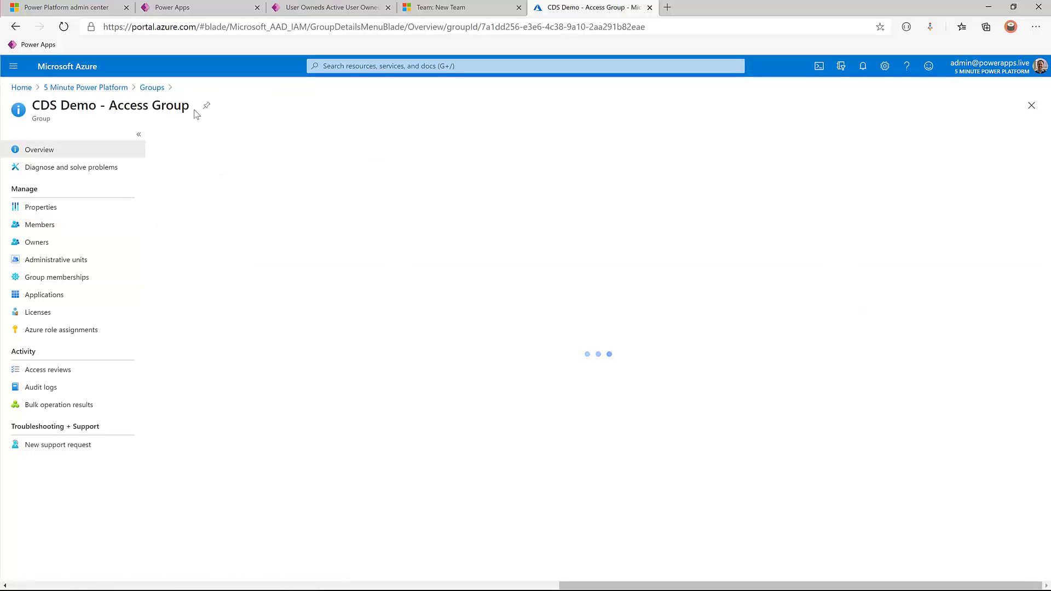
{"action": "left_click_drag", "start_coordinate": [192, 107], "coordinate": [31, 107]}
{"action": "triple_click", "coordinate": [34, 108]}
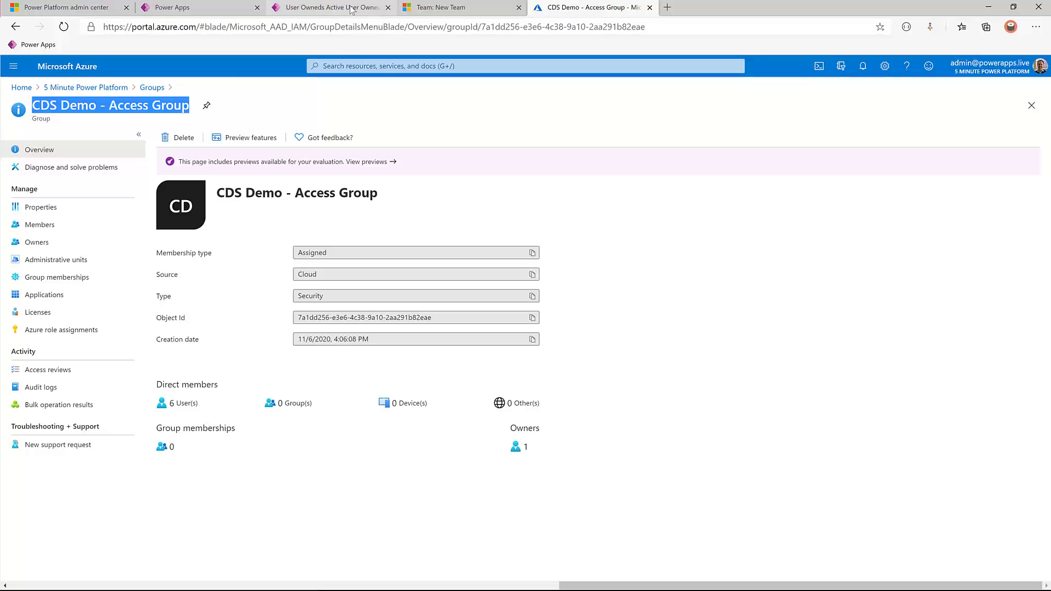
{"action": "left_click", "coordinate": [422, 8]}
{"action": "left_click", "coordinate": [263, 213]}
{"action": "key", "text": "ctrl+v"}
- Set the new team's administrator to the admin account and its team type to AAD Security Group
{"action": "left_click", "coordinate": [240, 261]}
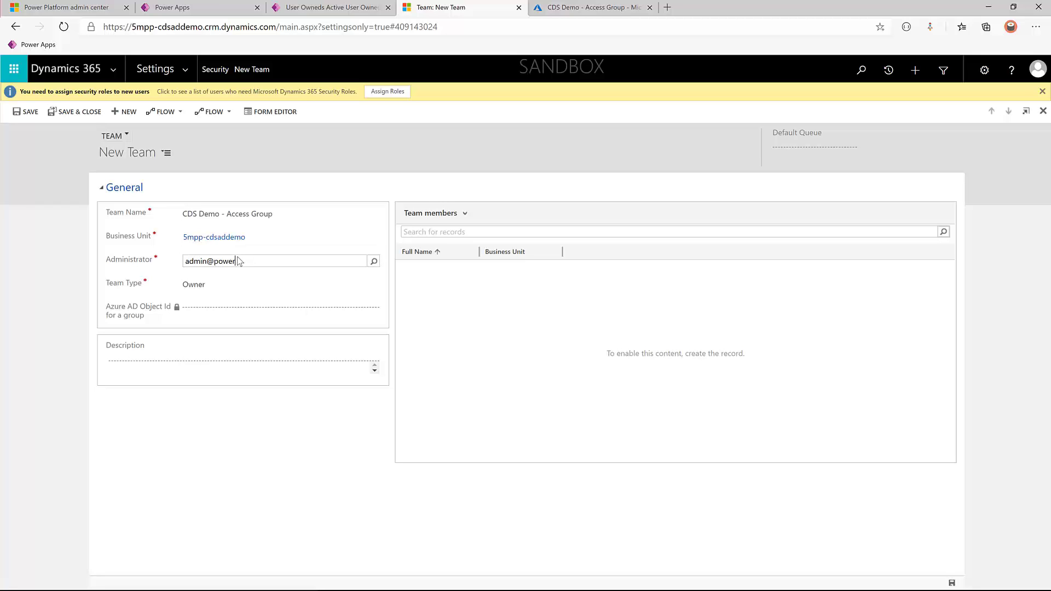
{"action": "left_click", "coordinate": [203, 284]}
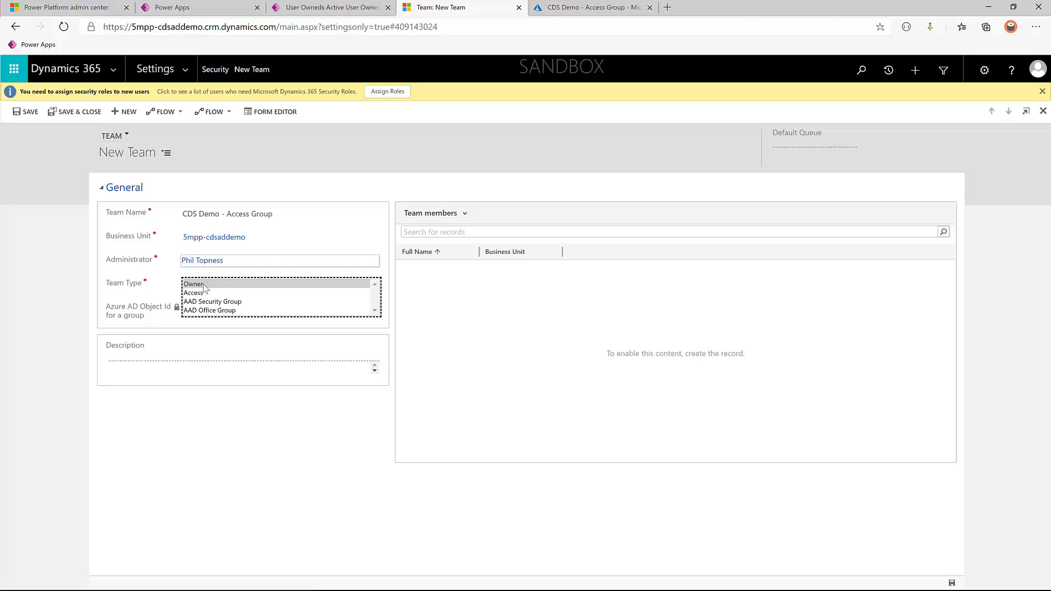
{"action": "left_click", "coordinate": [203, 304]}
{"action": "left_click", "coordinate": [203, 308]}
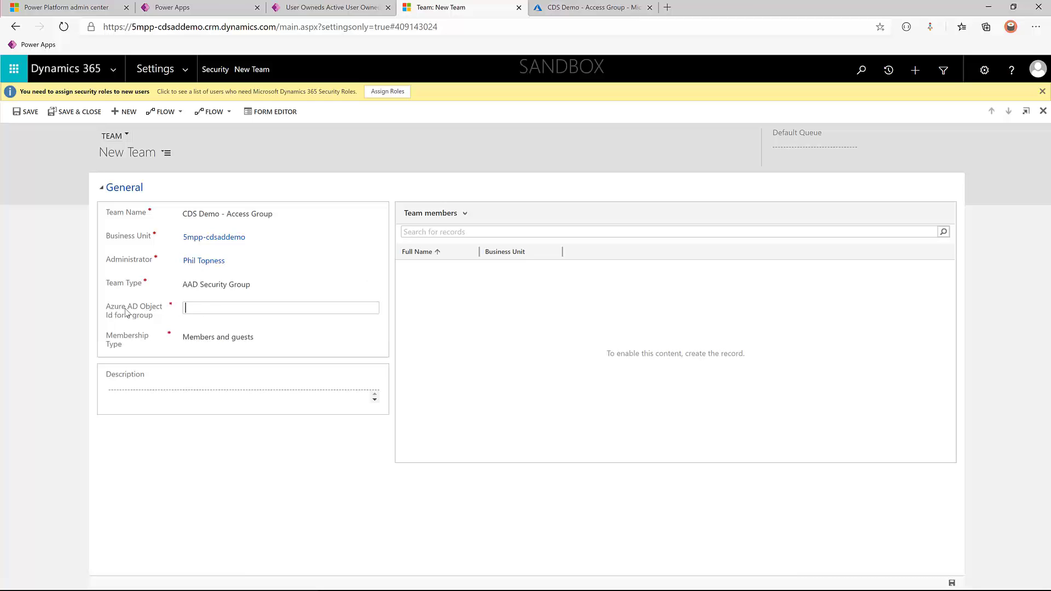
- Copy the Azure group's Object Id into the team's Azure AD Object Id for a group, and save the team
{"action": "left_click", "coordinate": [556, 7]}
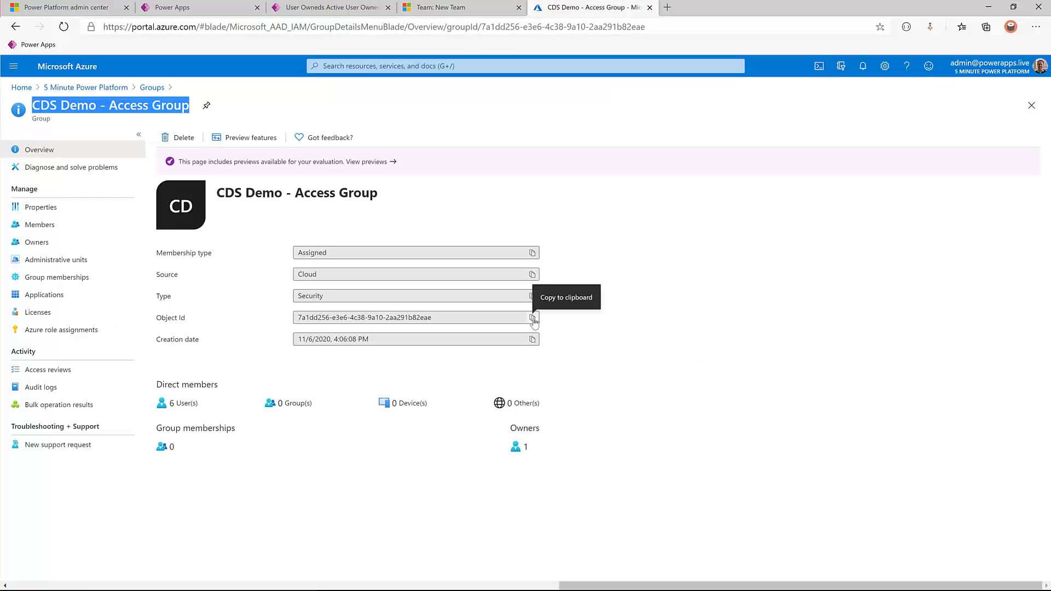
{"action": "left_click", "coordinate": [533, 318]}
{"action": "left_click", "coordinate": [441, 8]}
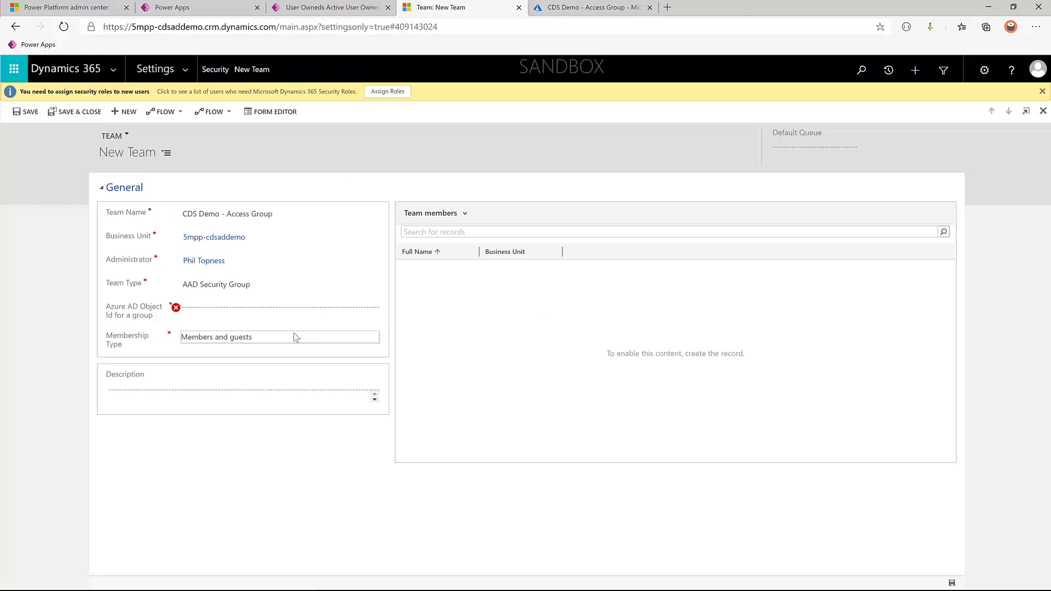
{"action": "left_click", "coordinate": [292, 308]}
{"action": "key", "text": "ctrl+v"}
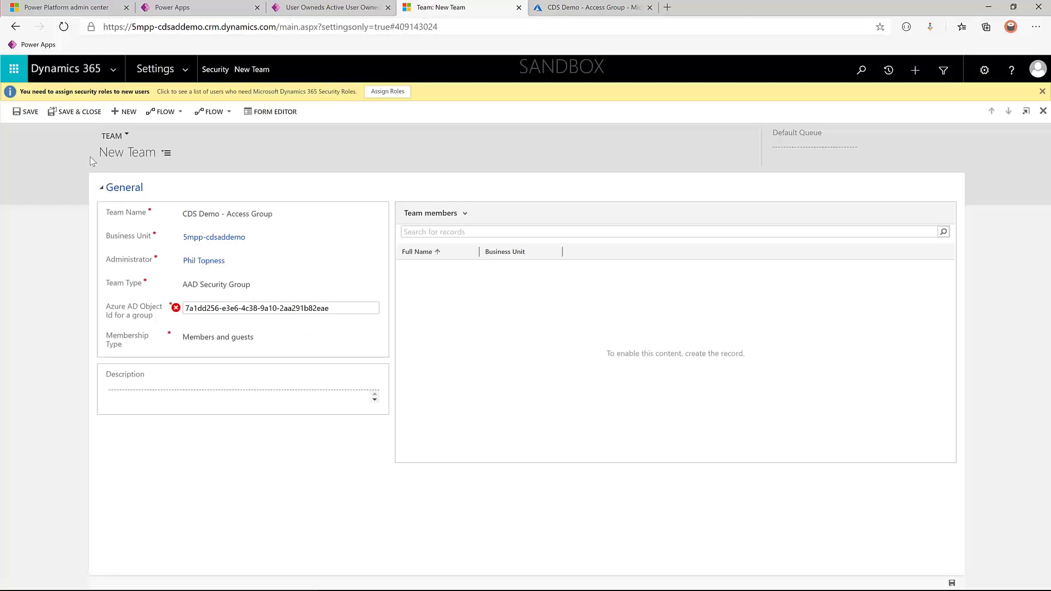
{"action": "left_click", "coordinate": [28, 115]}
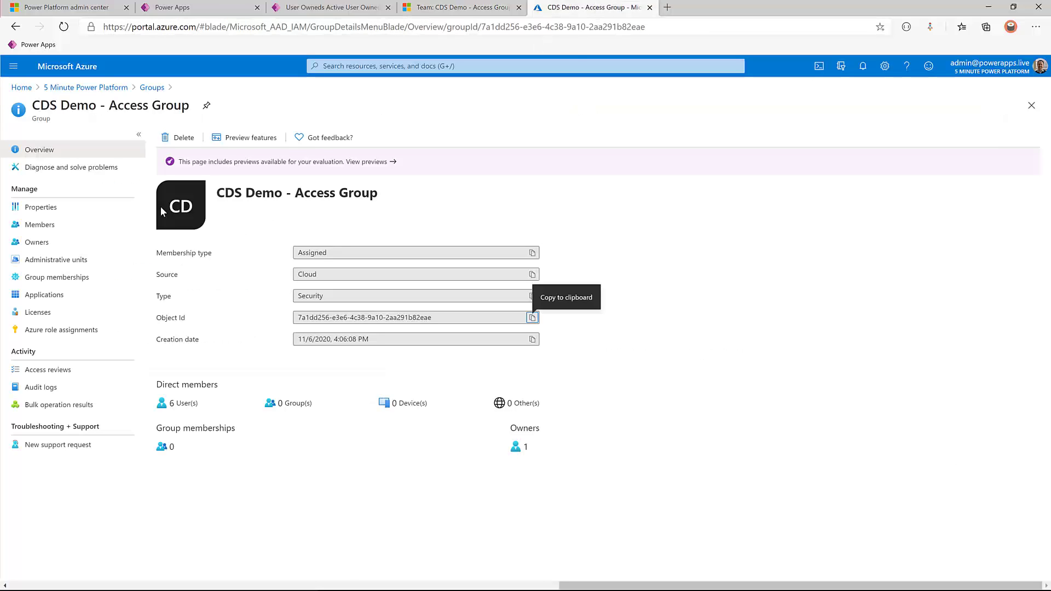
- Review the Azure group's members, and open a CDS ReadRestricted profile window beside the team record, stretched to full height
{"action": "left_click", "coordinate": [52, 225]}
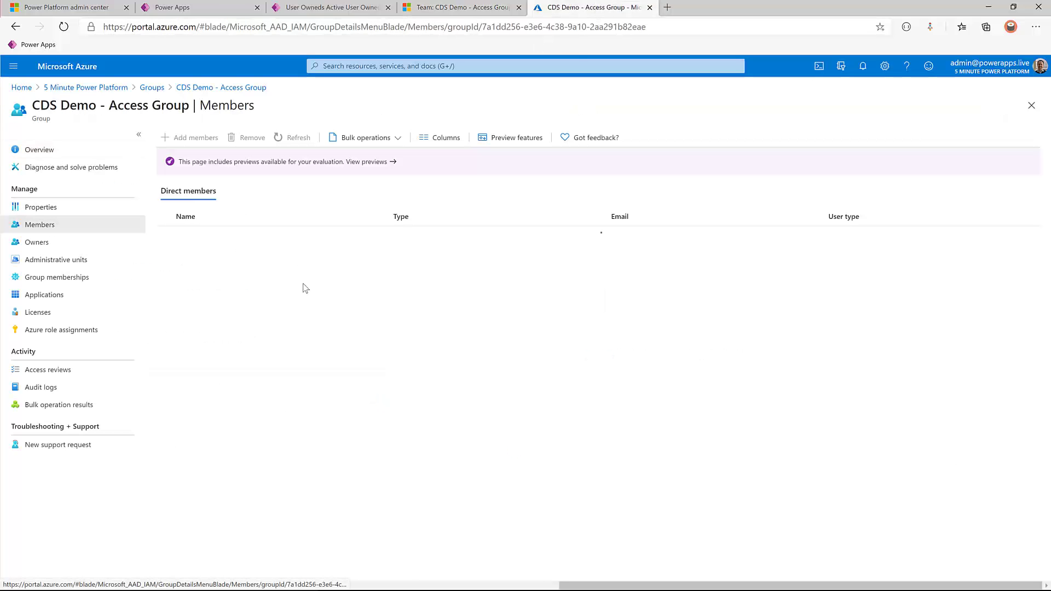
{"action": "left_click", "coordinate": [465, 10]}
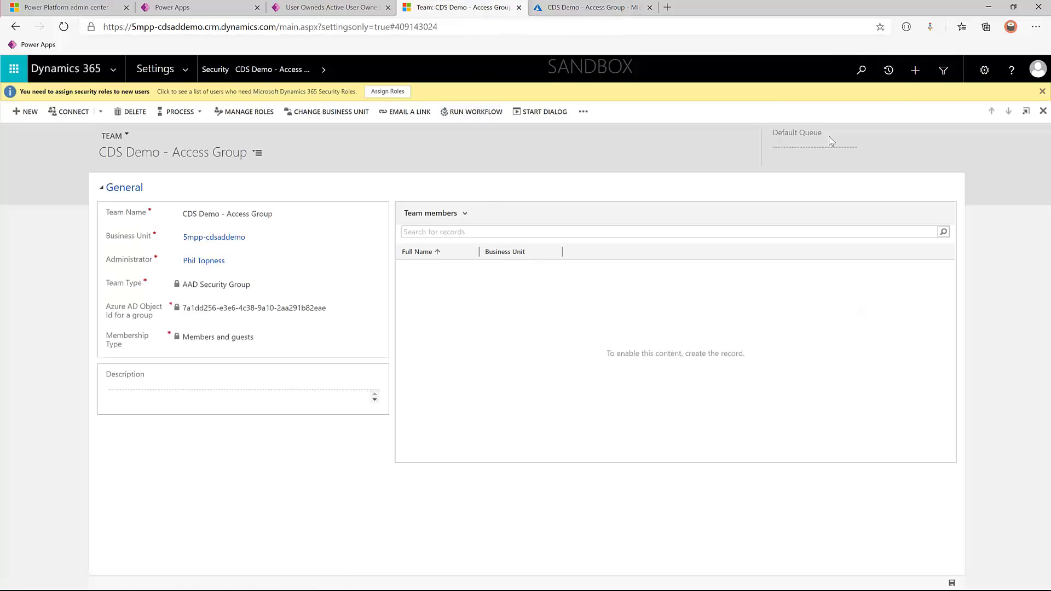
{"action": "left_click", "coordinate": [1012, 27]}
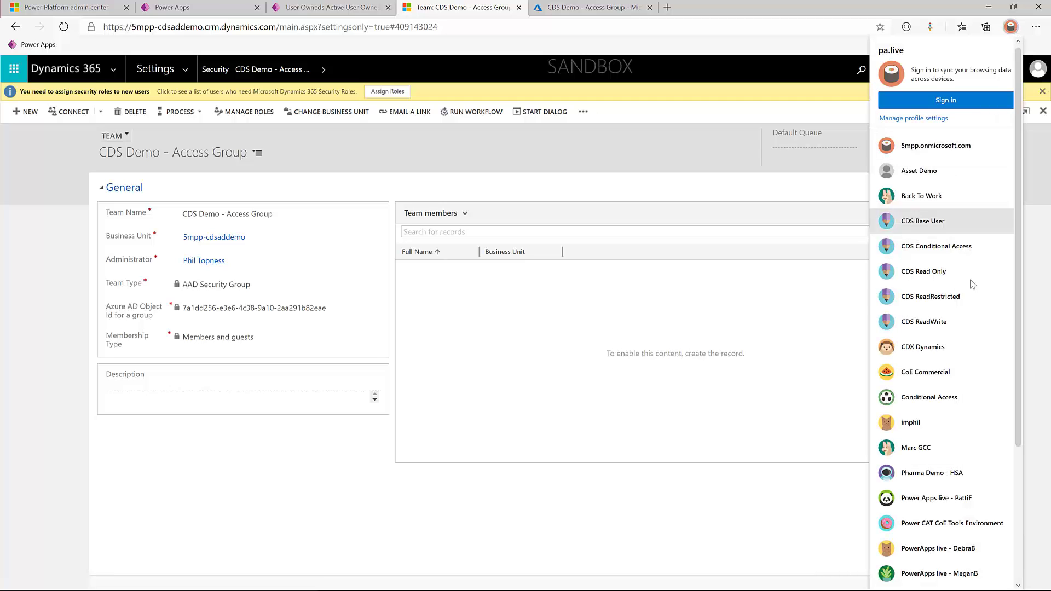
{"action": "left_click", "coordinate": [931, 297]}
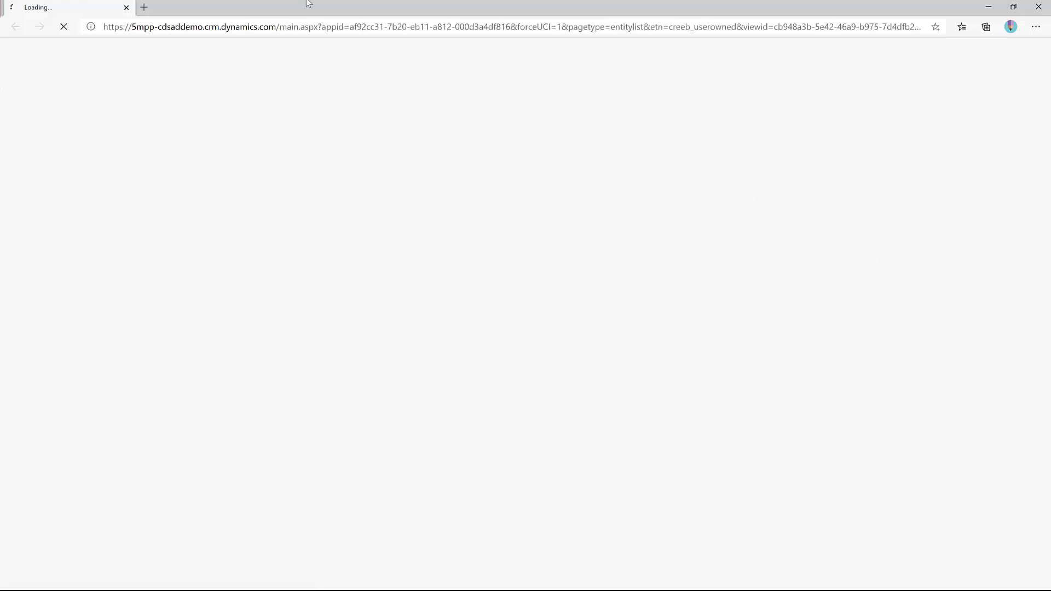
{"action": "left_click_drag", "start_coordinate": [516, 51], "coordinate": [673, 11]}
{"action": "left_click_drag", "start_coordinate": [611, 391], "coordinate": [613, 569]}
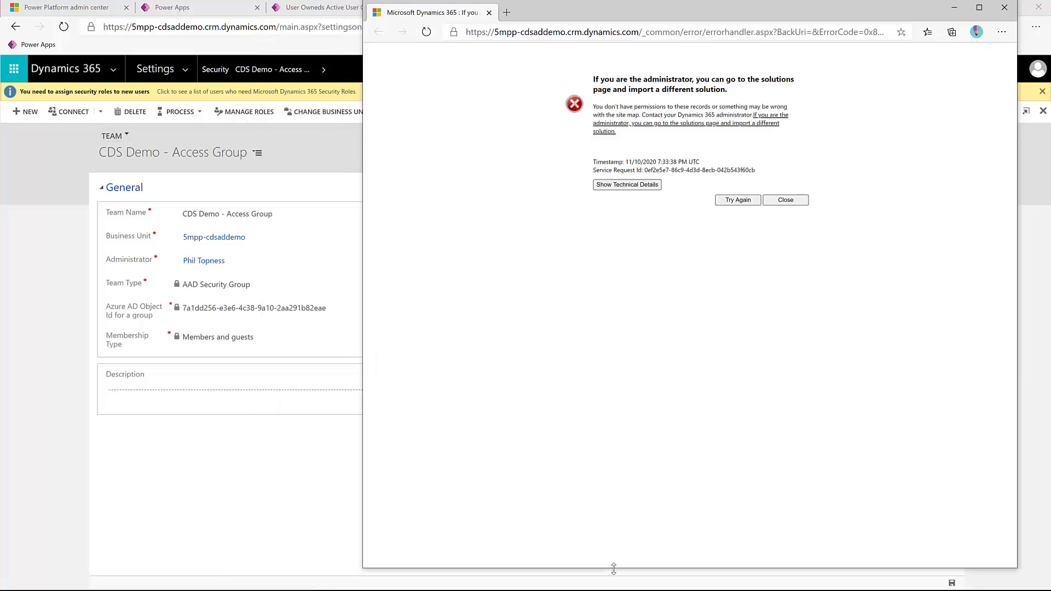
- Reload the CDS Demo - Access Group team record to check its team members
{"action": "left_click", "coordinate": [321, 480]}
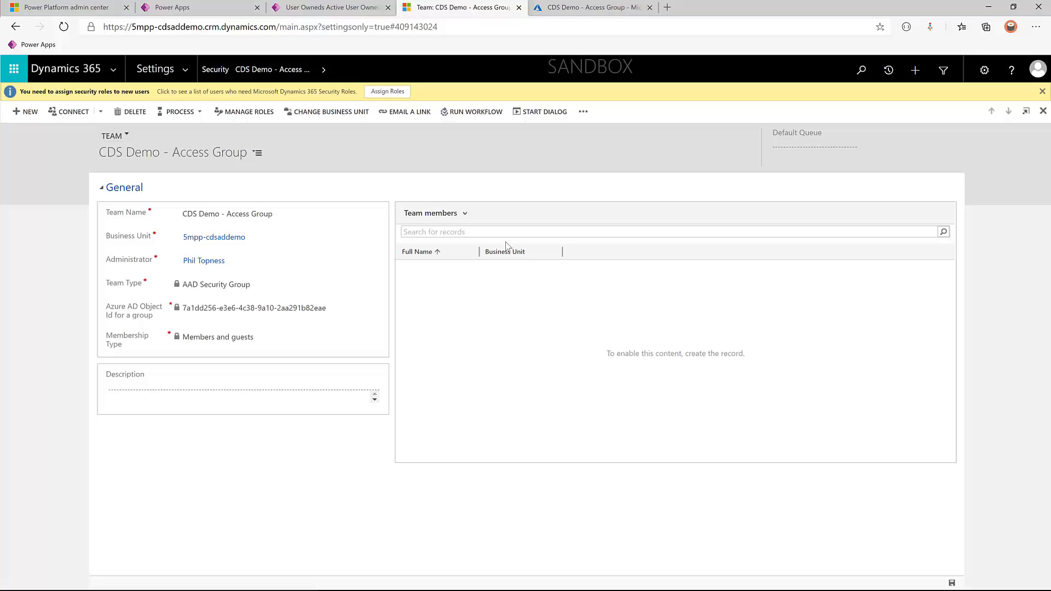
{"action": "left_click", "coordinate": [64, 26]}
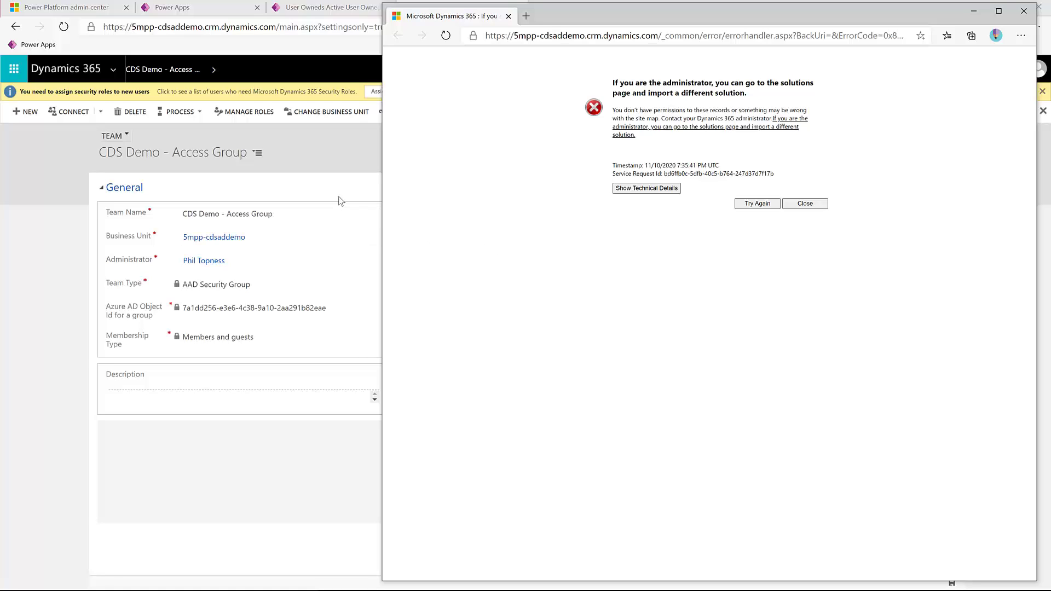
{"action": "left_click", "coordinate": [63, 27]}
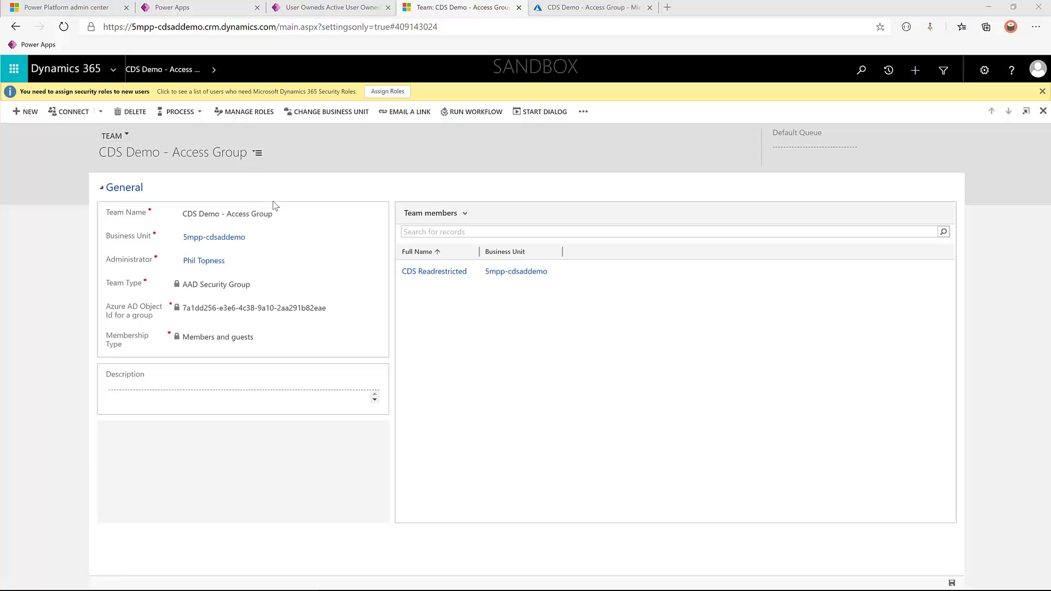
- Open role management for the CDS Demo - Access Group team and select the Security App role
{"action": "left_click", "coordinate": [251, 113]}
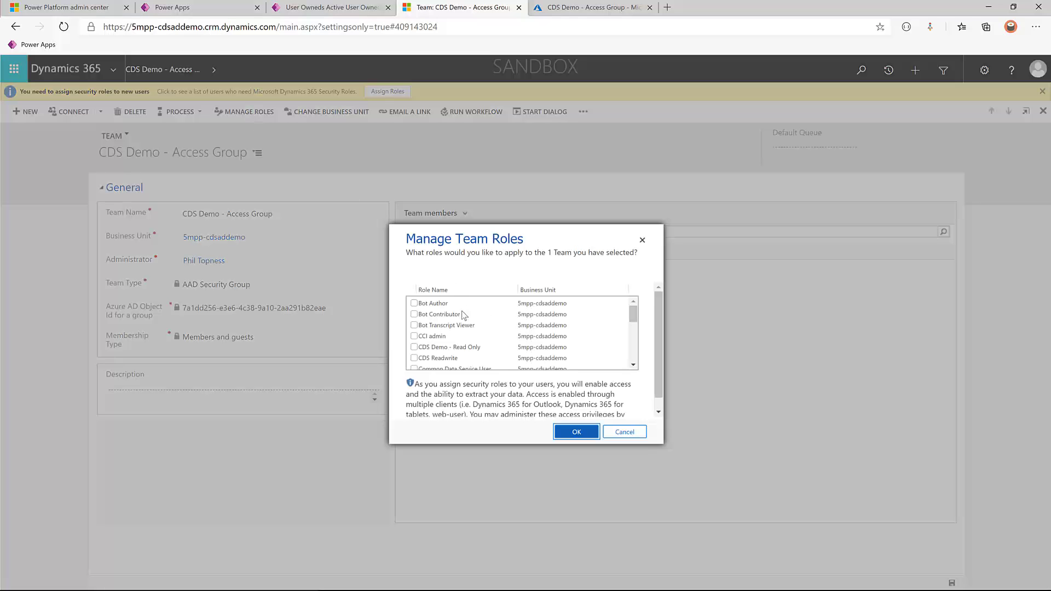
{"action": "scroll", "coordinate": [461, 333], "scroll_direction": "down", "scroll_amount": 5}
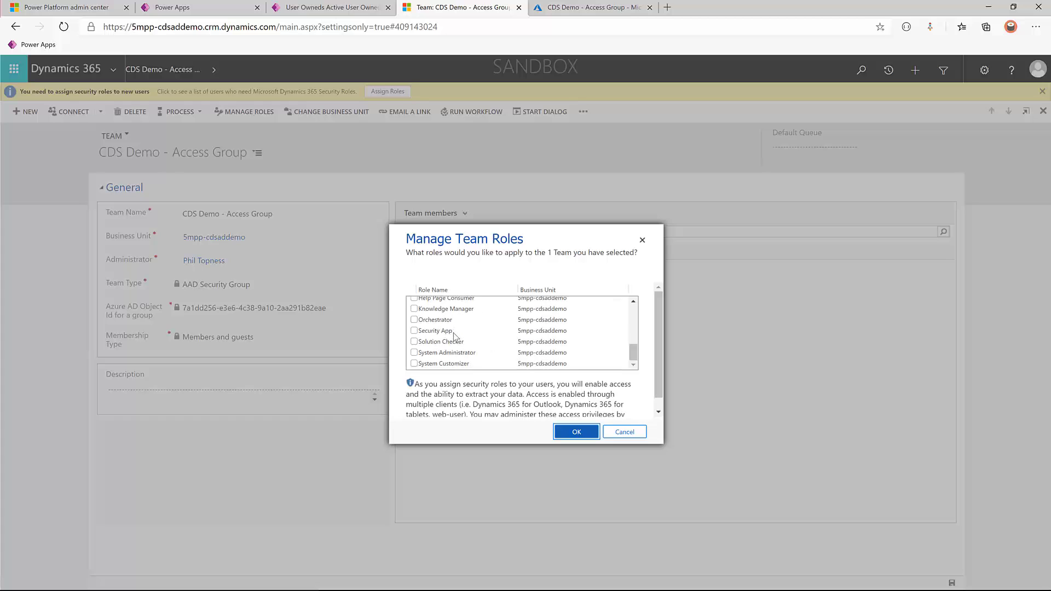
{"action": "left_click", "coordinate": [434, 332]}
- Check the security roles in the Security app's sharing settings, and apply the selected role to the CDS Demo - Access Group team
{"action": "left_click", "coordinate": [164, 8]}
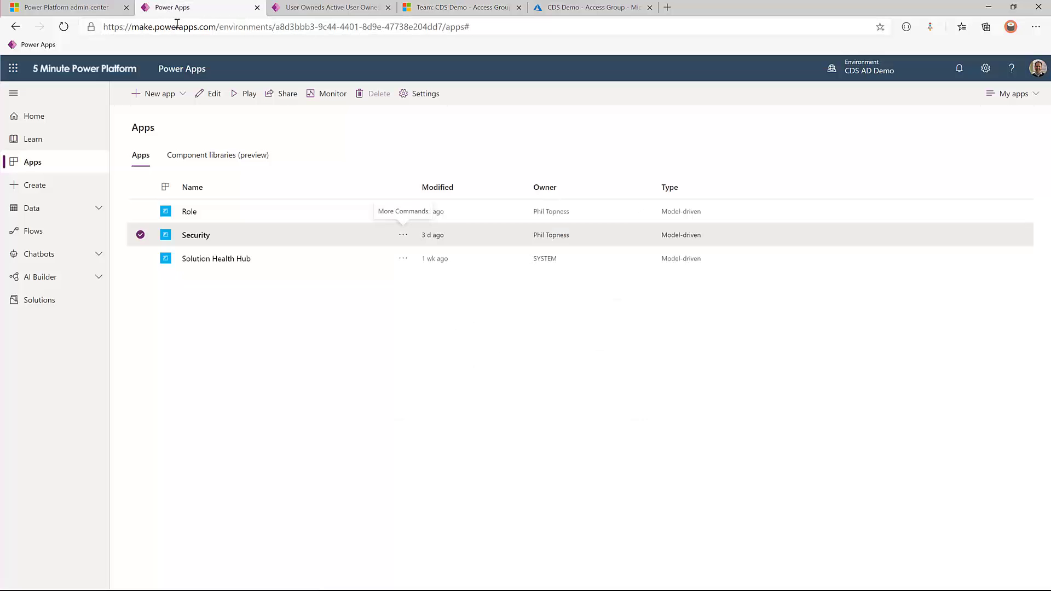
{"action": "left_click", "coordinate": [403, 238]}
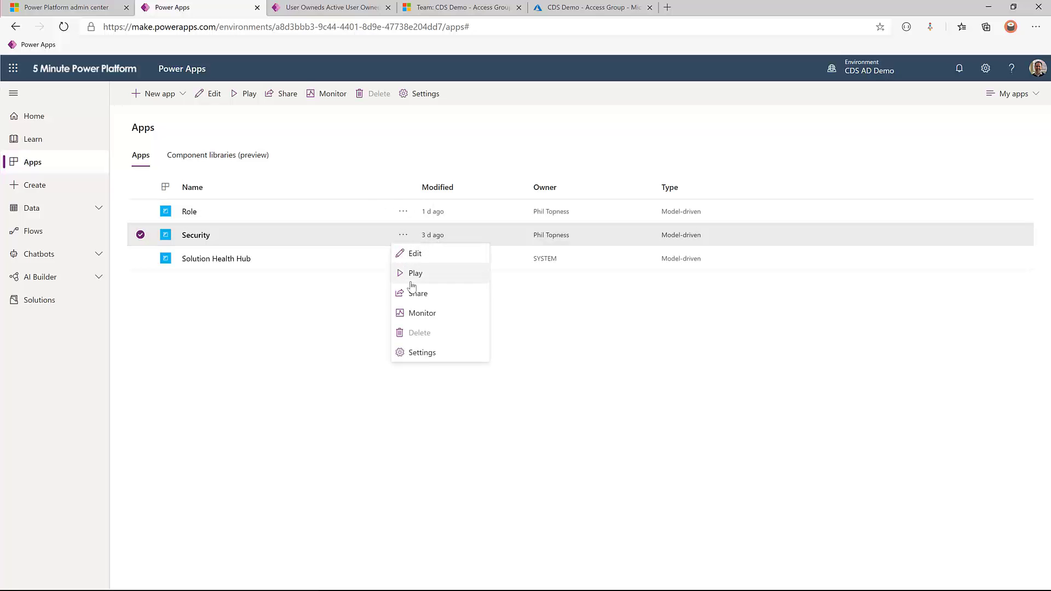
{"action": "left_click", "coordinate": [411, 300]}
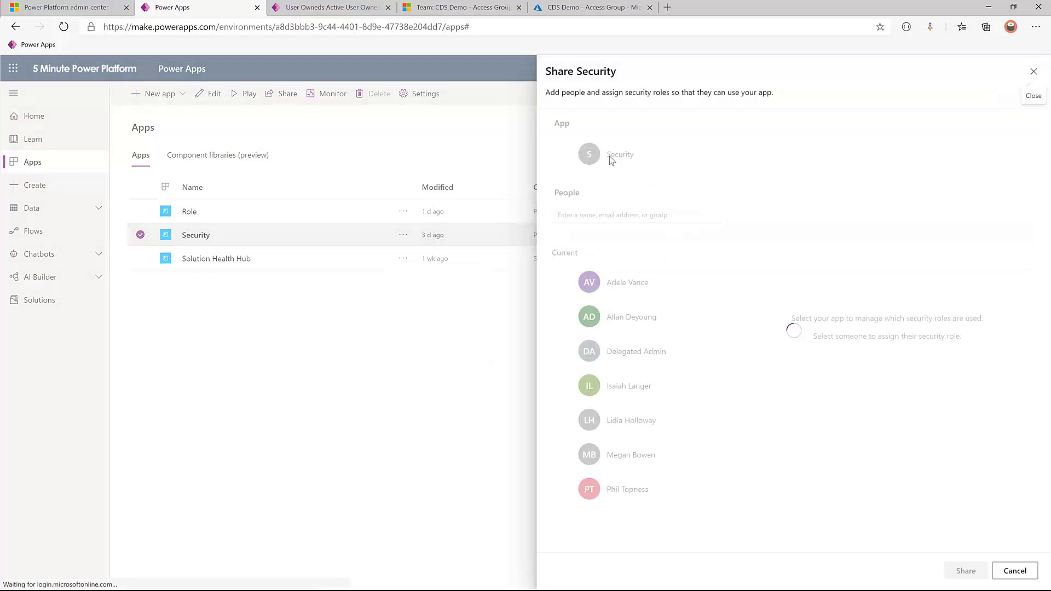
{"action": "left_click", "coordinate": [1026, 192]}
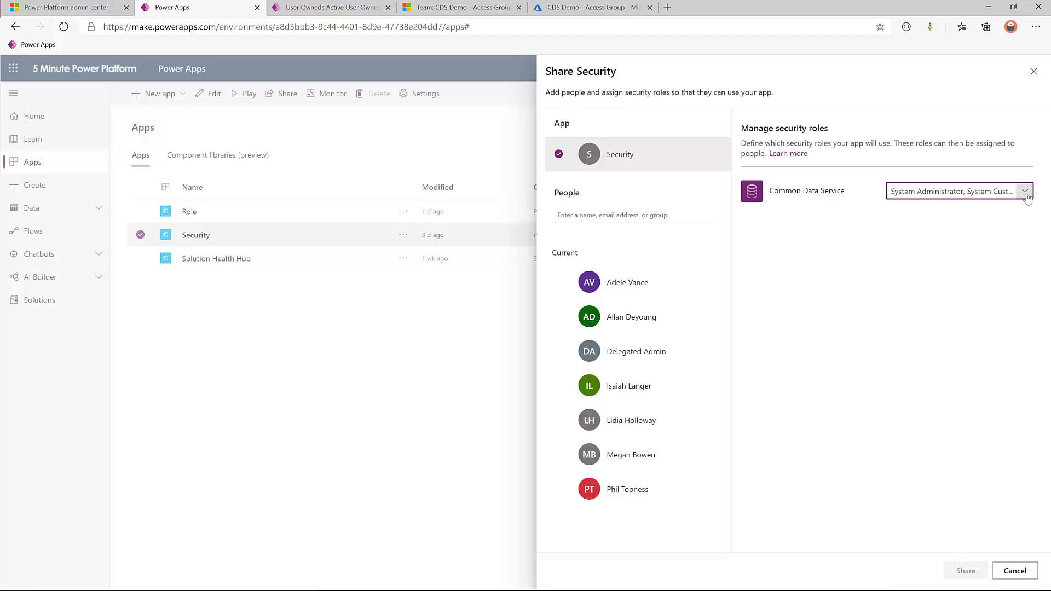
{"action": "left_click", "coordinate": [742, 242]}
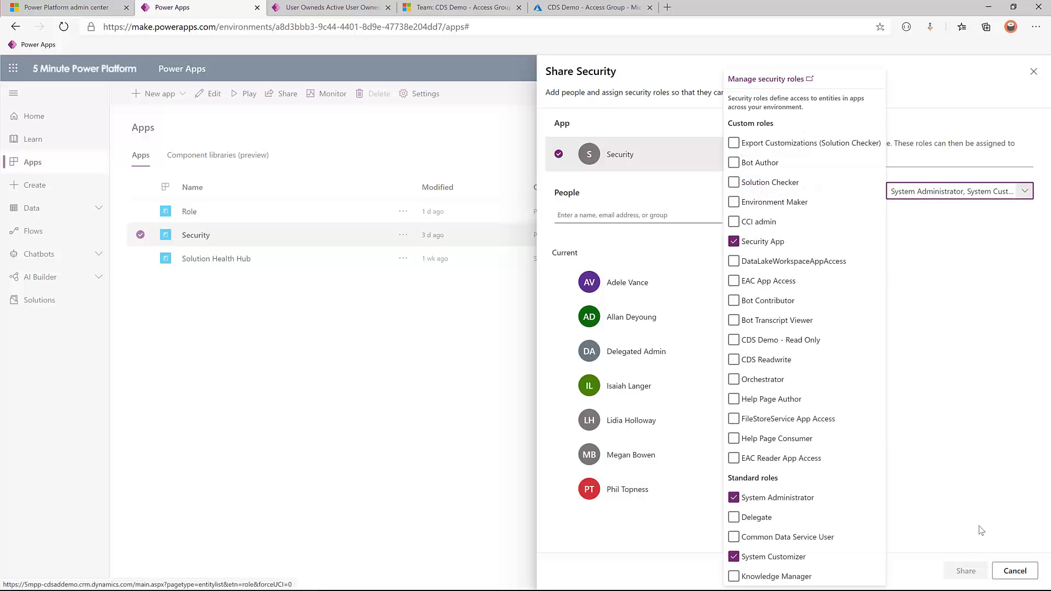
{"action": "left_click", "coordinate": [978, 482]}
{"action": "left_click", "coordinate": [443, 9]}
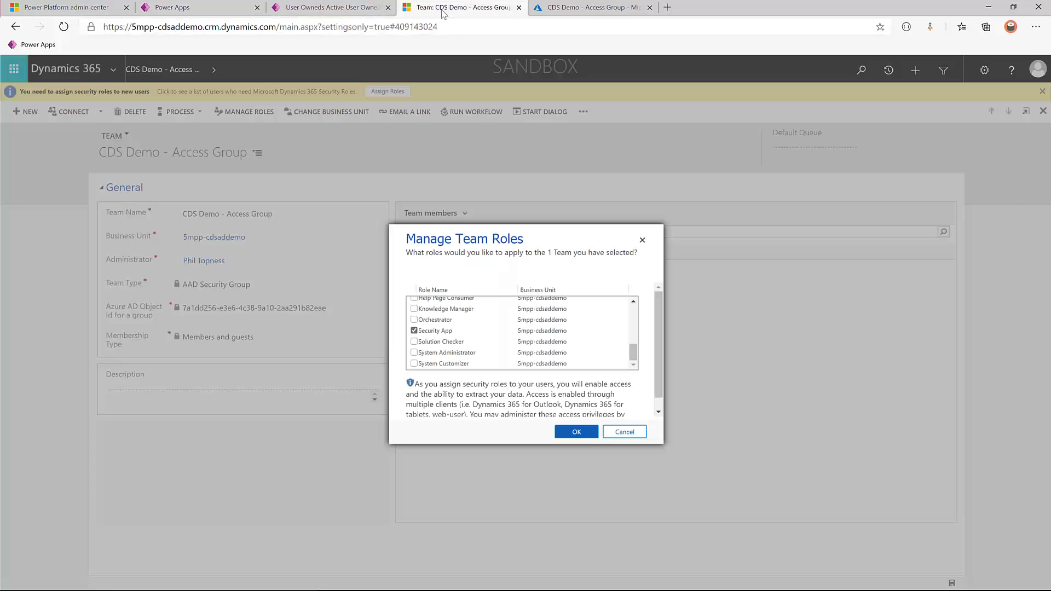
{"action": "left_click", "coordinate": [580, 432]}
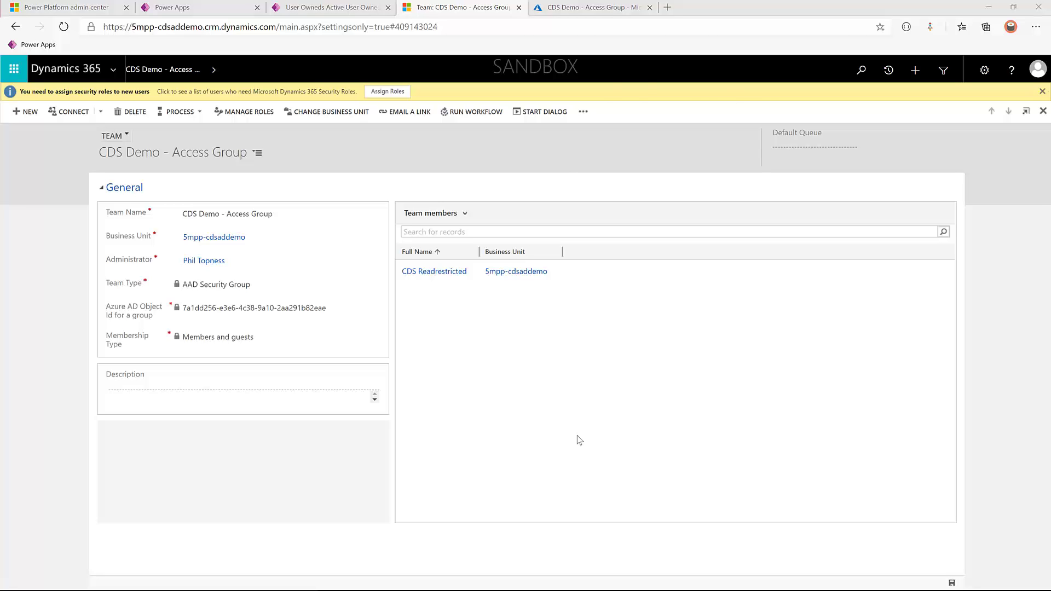
- Copy the address of the Security app's Active User Owneds view and load it in the CDS ReadRestricted user's window
{"action": "left_click", "coordinate": [334, 8]}
{"action": "left_click", "coordinate": [337, 27]}
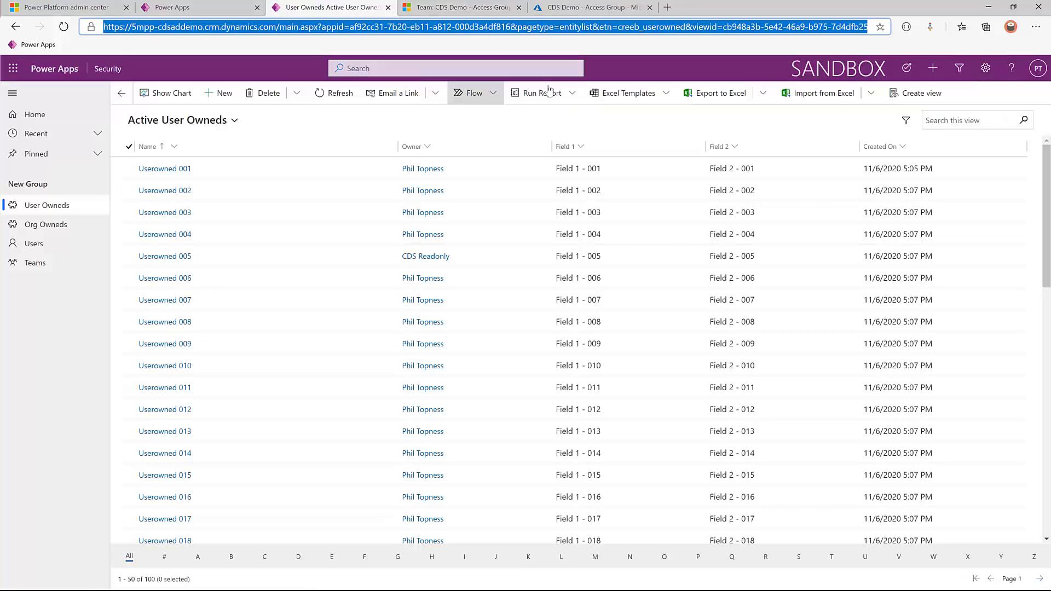
{"action": "key", "text": "ctrl+c"}
{"action": "key", "text": "alt+Tab"}
{"action": "left_click", "coordinate": [583, 35]}
{"action": "key", "text": "ctrl+v"}
{"action": "key", "text": "Return"}
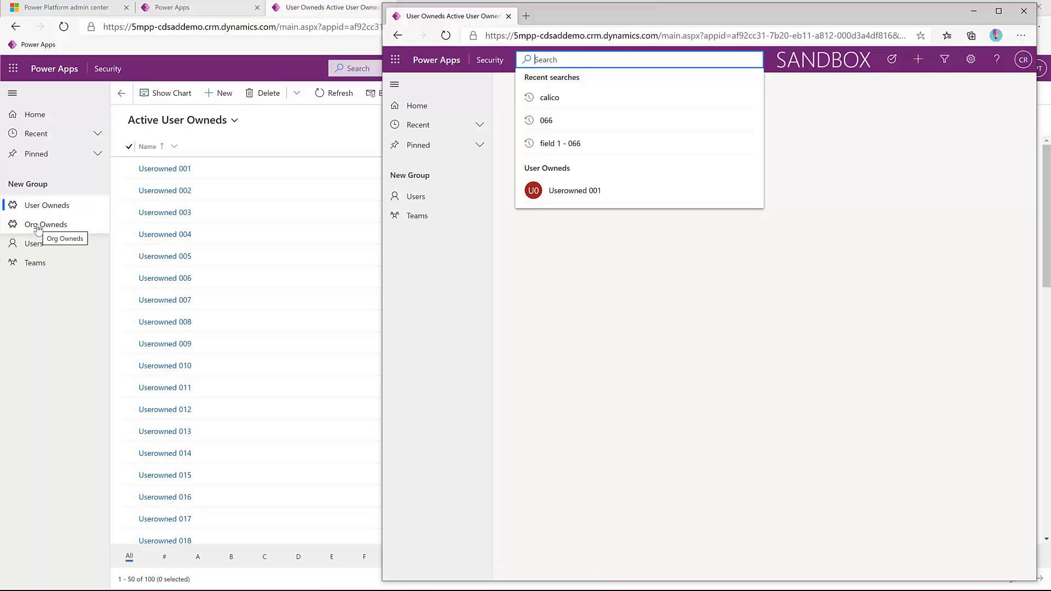
{"action": "left_click", "coordinate": [444, 282]}
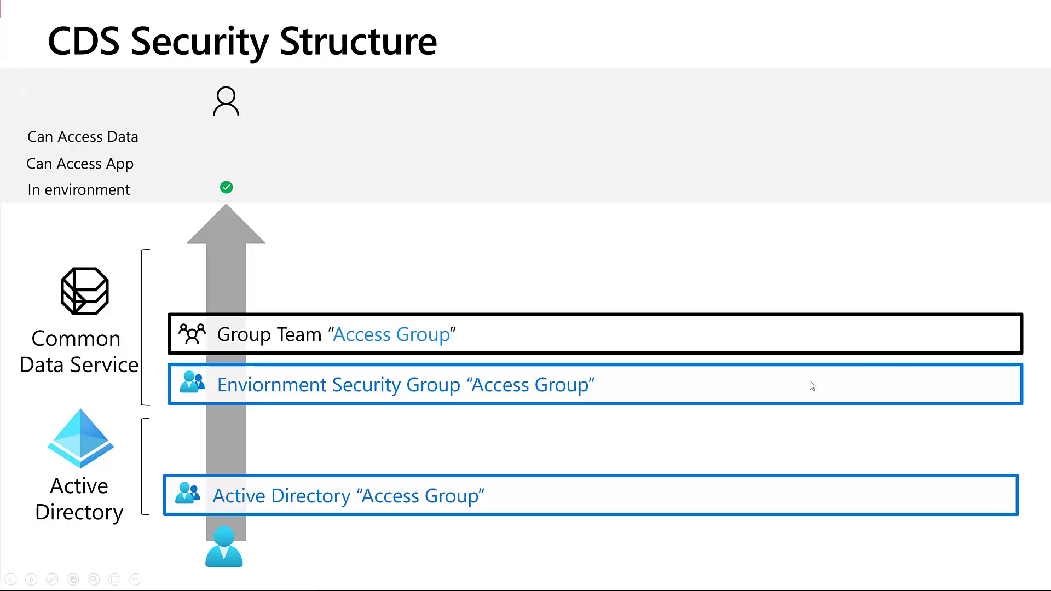
{"action": "left_click", "coordinate": [941, 342]}
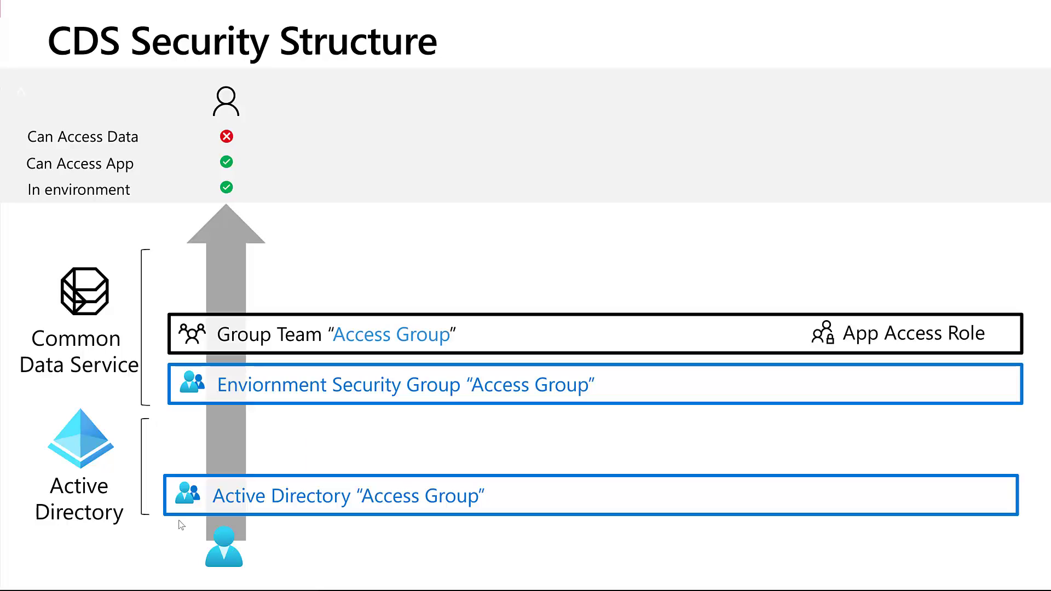
{"action": "key", "text": "Right"}
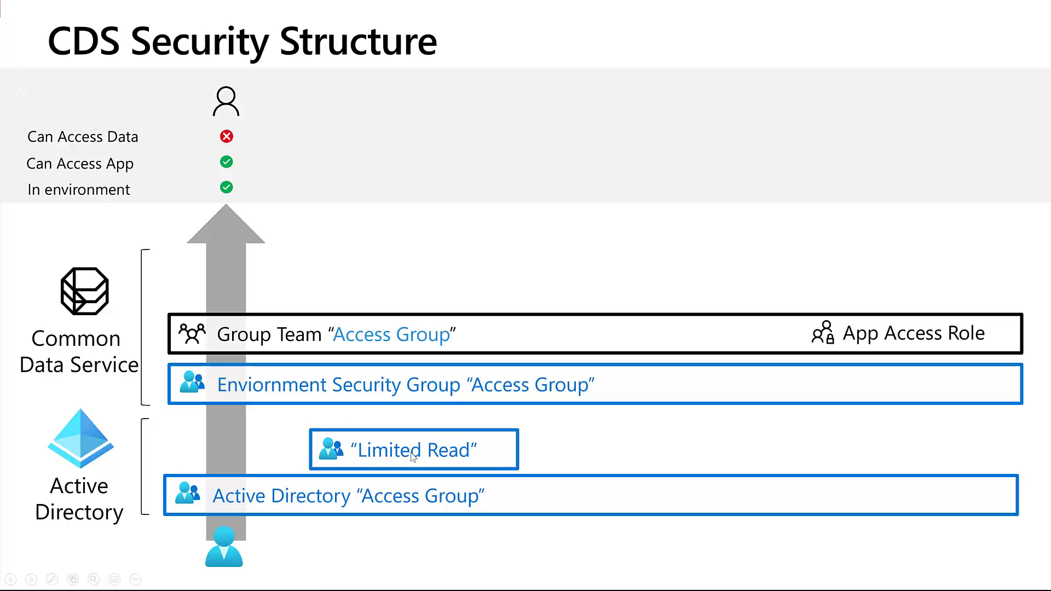
{"action": "key", "text": "Right"}
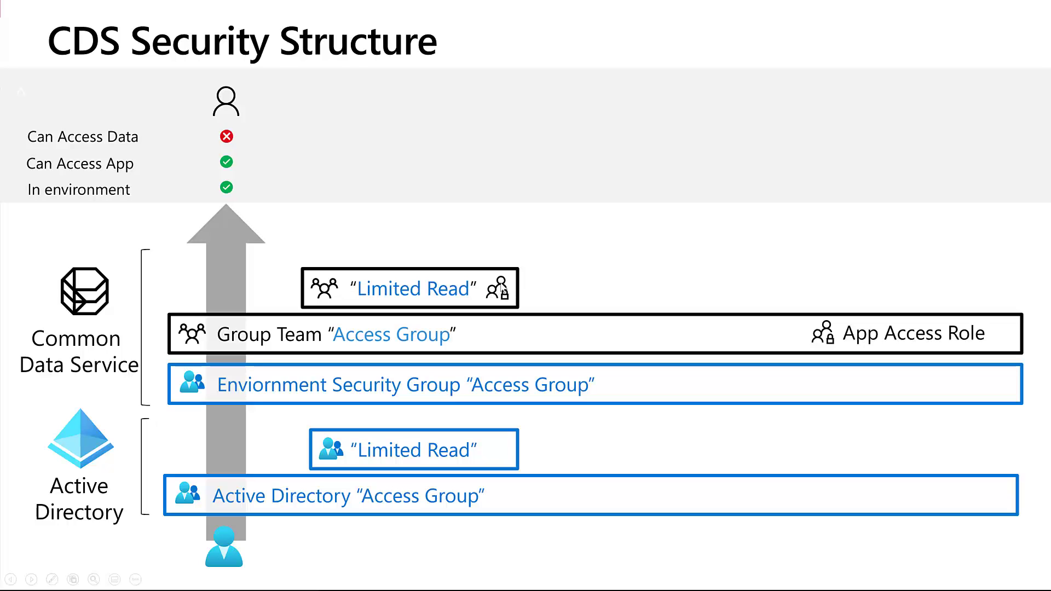
{"action": "key", "text": "Right"}
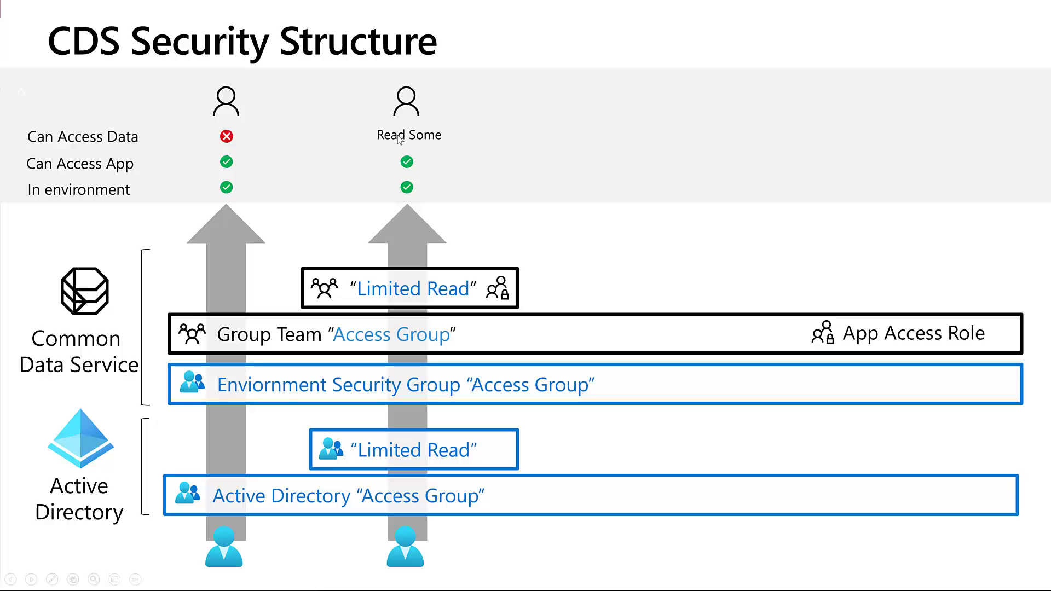
- Open the CDS Demo - Read (no restricted fields) group in the Azure portal and check its direct members
{"action": "key", "text": "alt+Tab"}
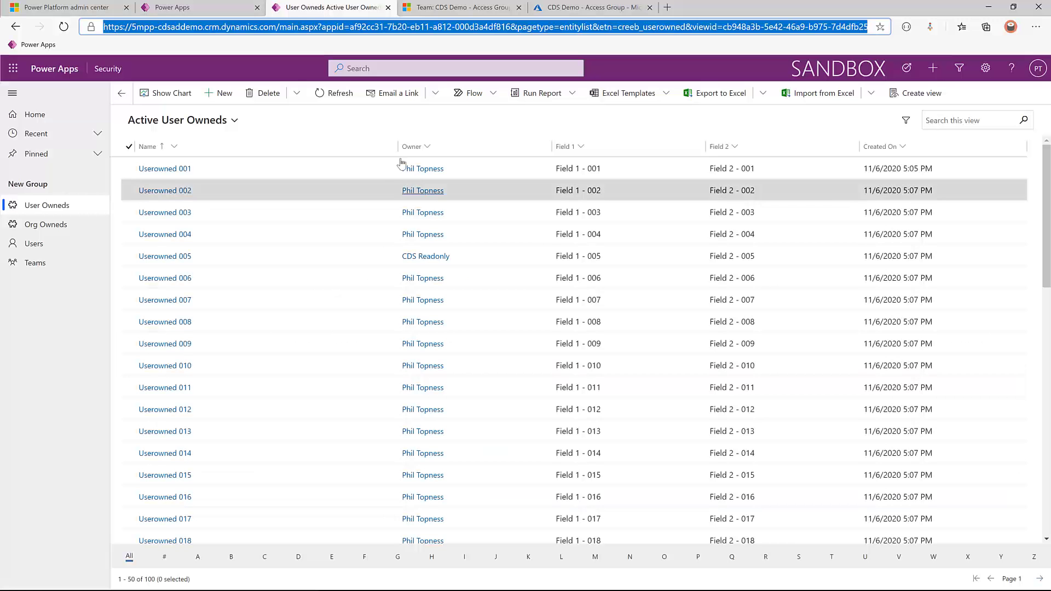
{"action": "left_click", "coordinate": [604, 9]}
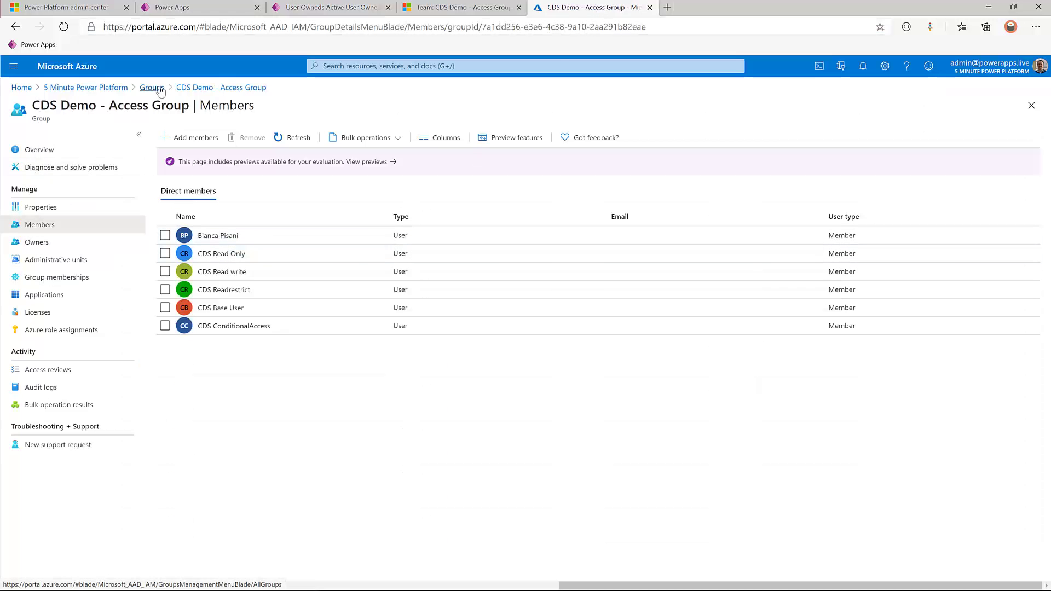
{"action": "left_click", "coordinate": [159, 89]}
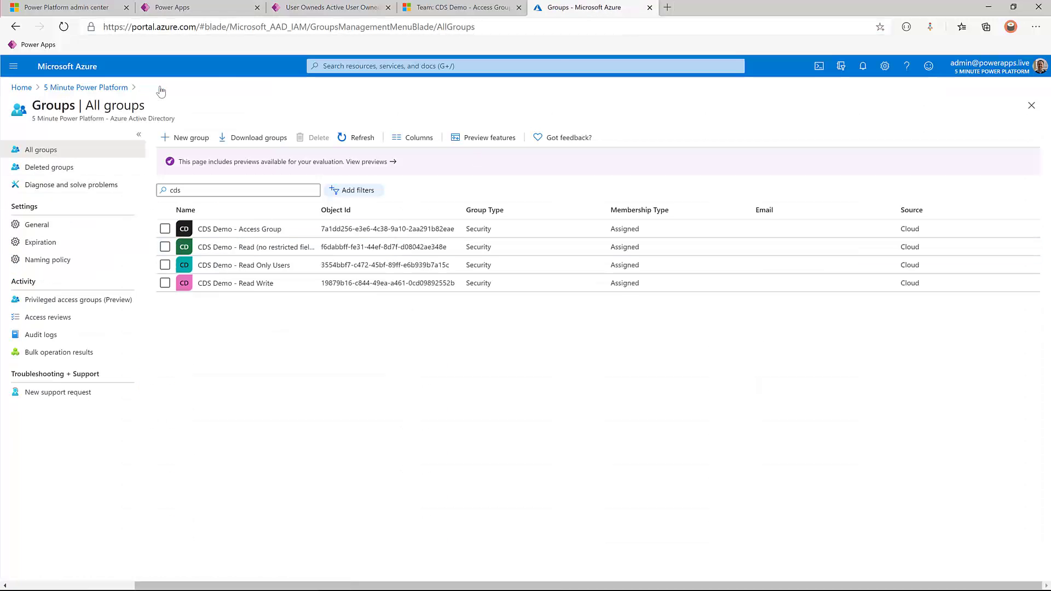
{"action": "left_click", "coordinate": [247, 247]}
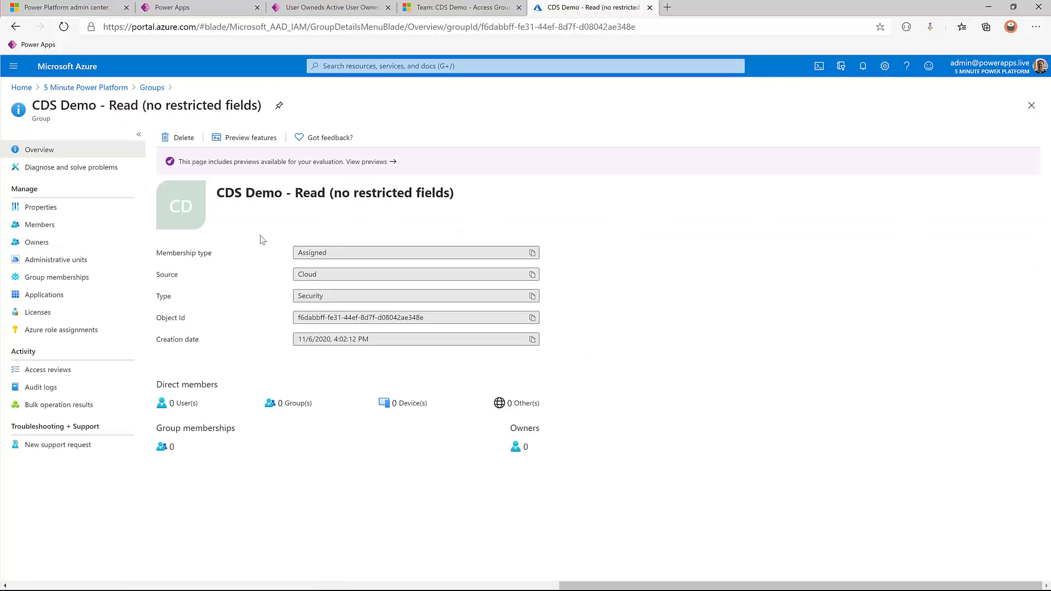
{"action": "left_click", "coordinate": [40, 225]}
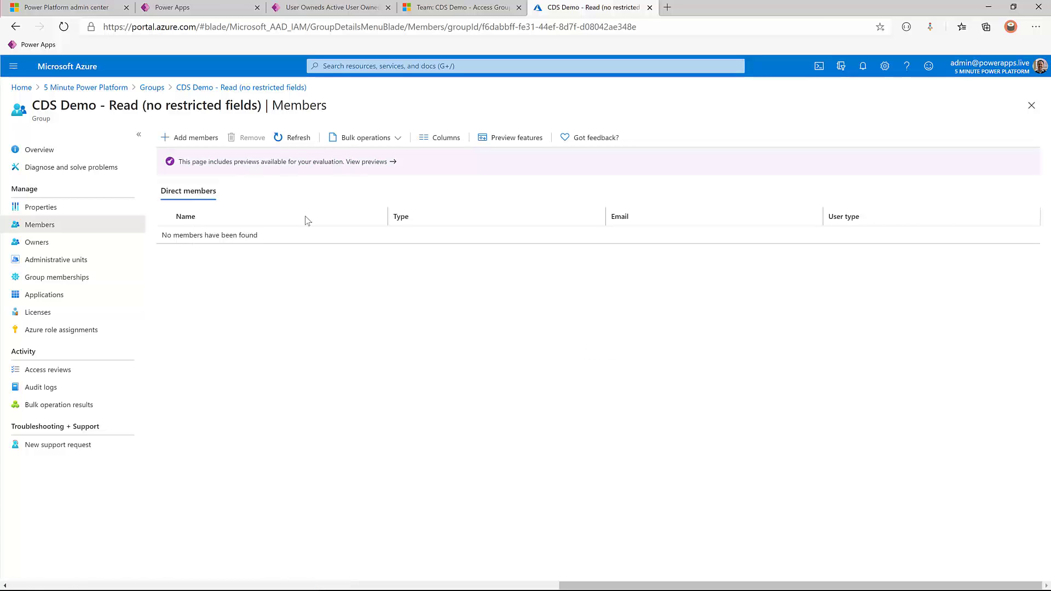
- Open the CDS Demo - Read (no restricted fields) team record and assign it the CDS Demo - Read Only role
{"action": "left_click", "coordinate": [434, 11]}
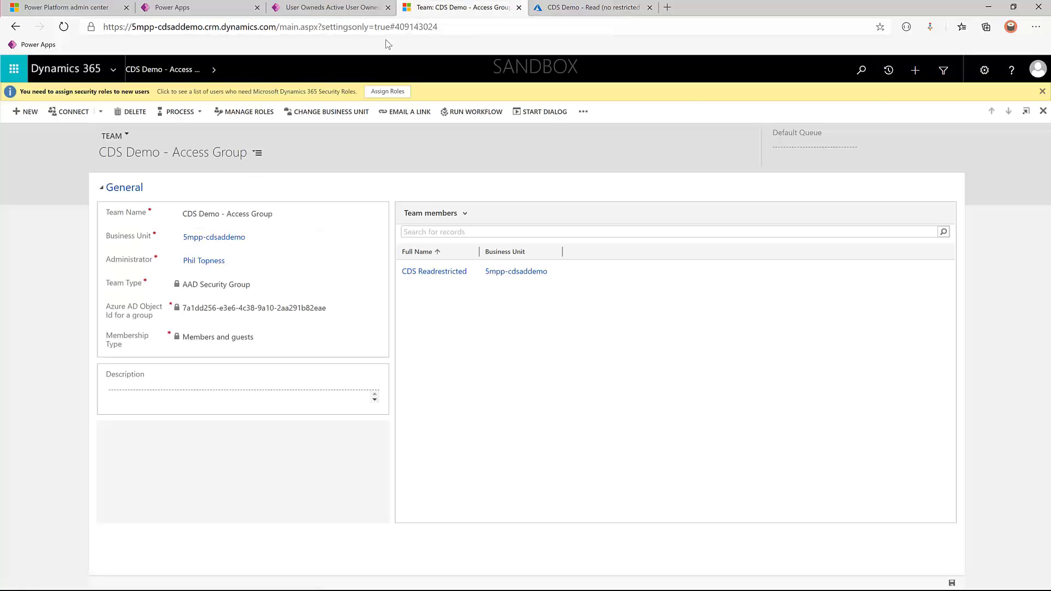
{"action": "left_click", "coordinate": [1044, 111]}
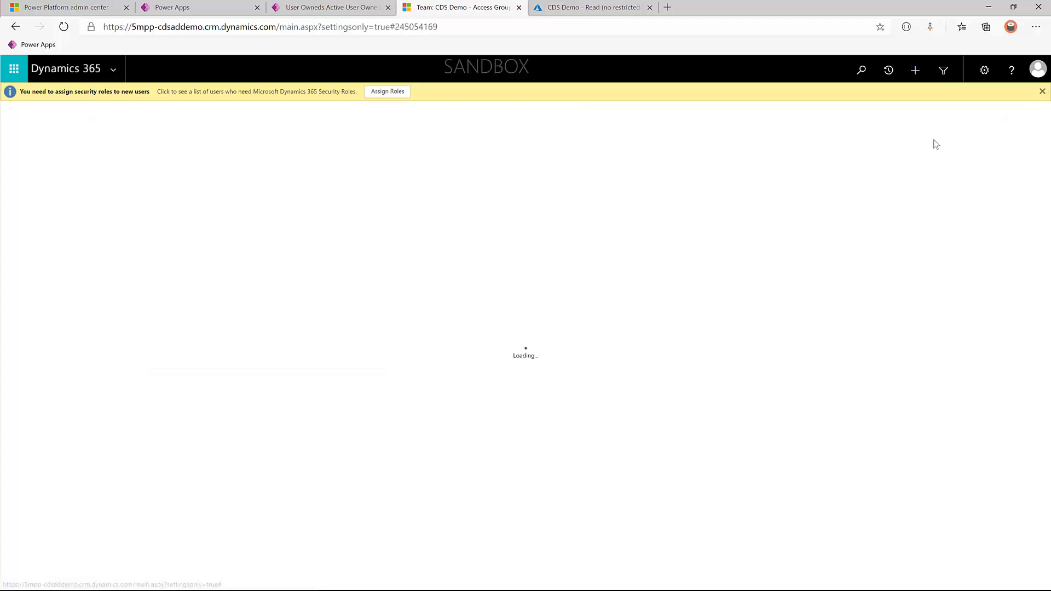
{"action": "left_click", "coordinate": [104, 227]}
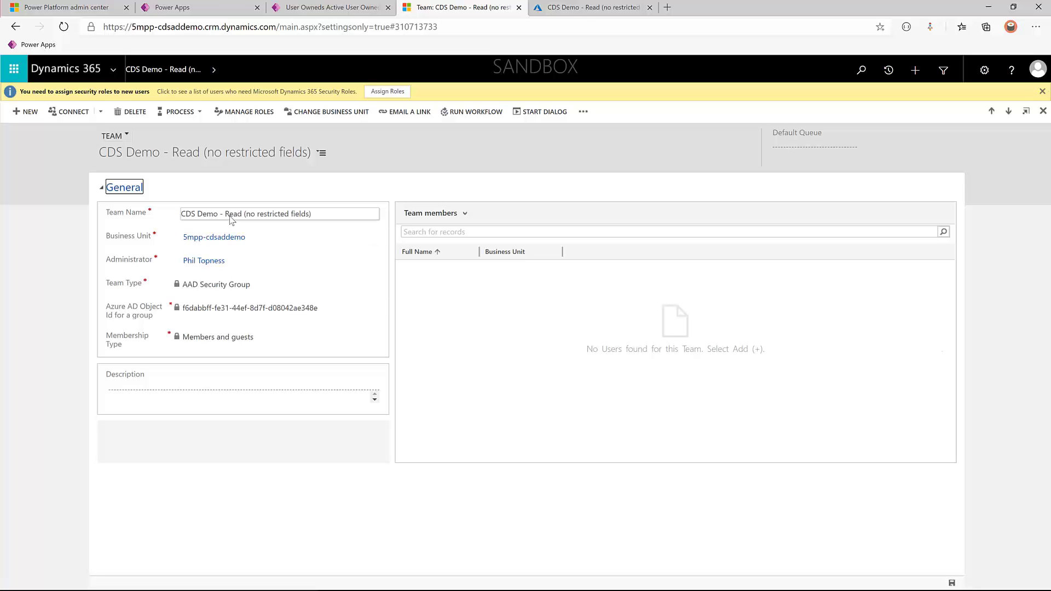
{"action": "left_click", "coordinate": [247, 117]}
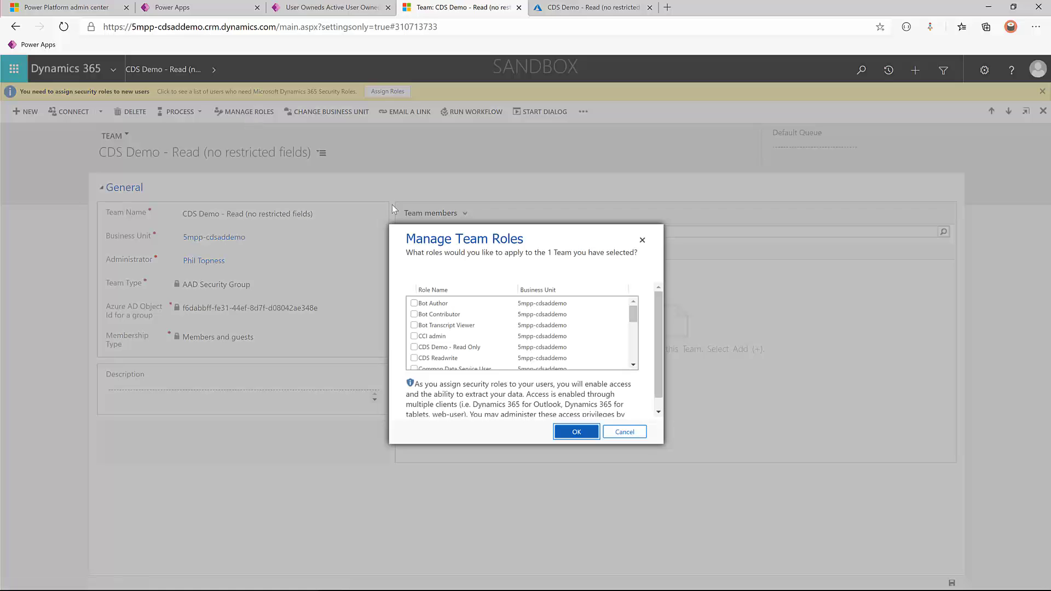
{"action": "left_click", "coordinate": [450, 354]}
{"action": "left_click", "coordinate": [564, 433]}
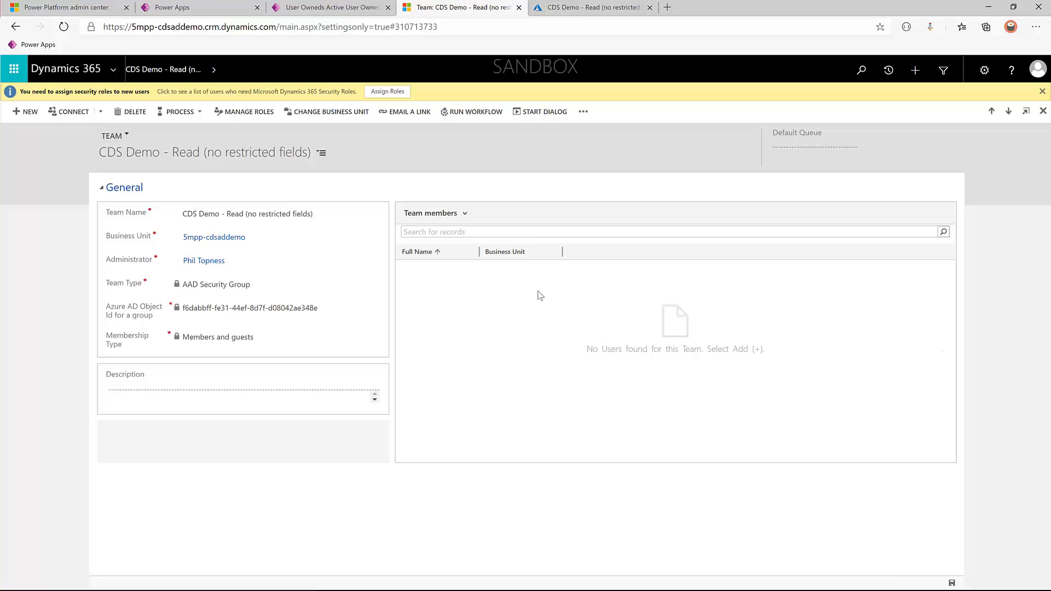
- Reload the Security app in the CDS ReadRestricted user's window to check data access, and return to the admin window
{"action": "left_click", "coordinate": [1011, 28]}
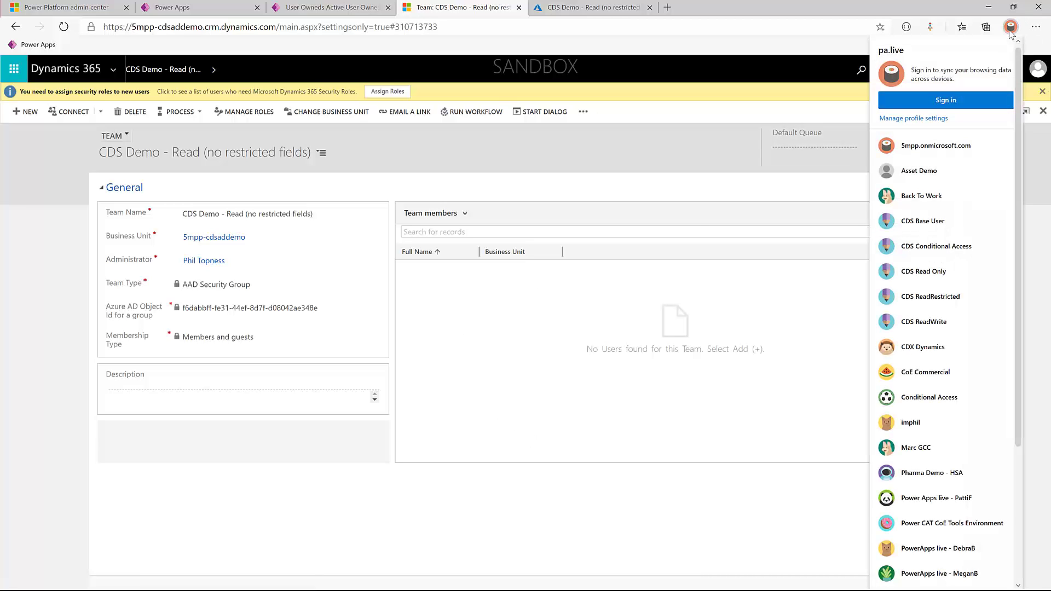
{"action": "left_click", "coordinate": [926, 272]}
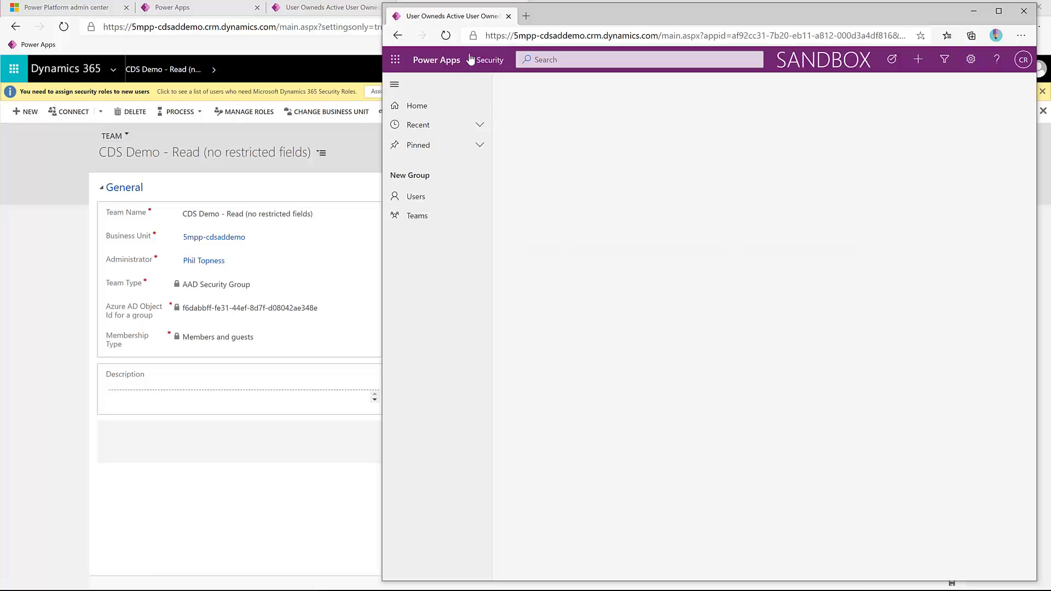
{"action": "left_click", "coordinate": [446, 35]}
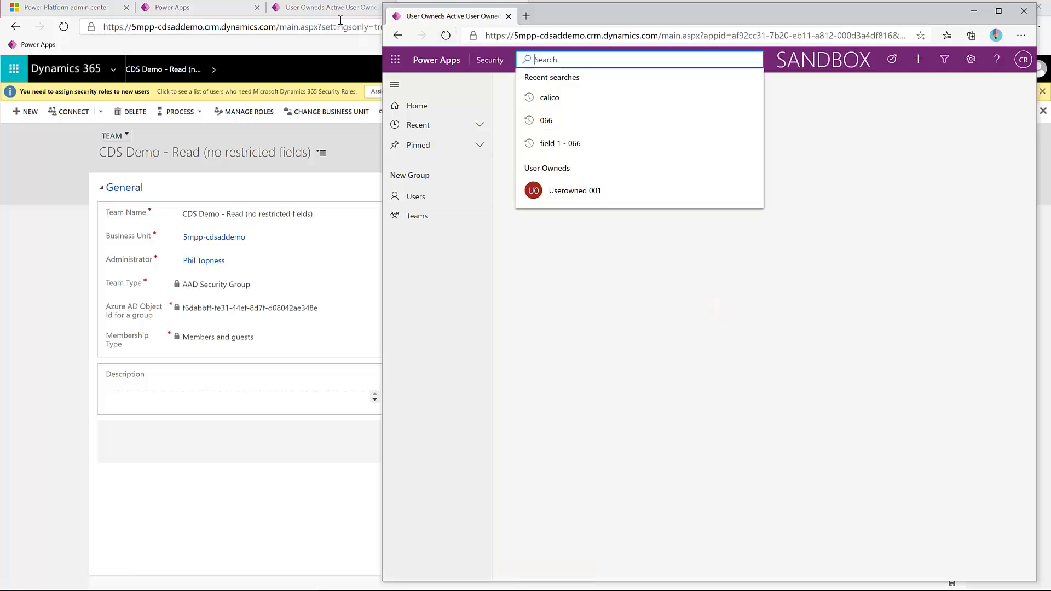
{"action": "left_click", "coordinate": [346, 168]}
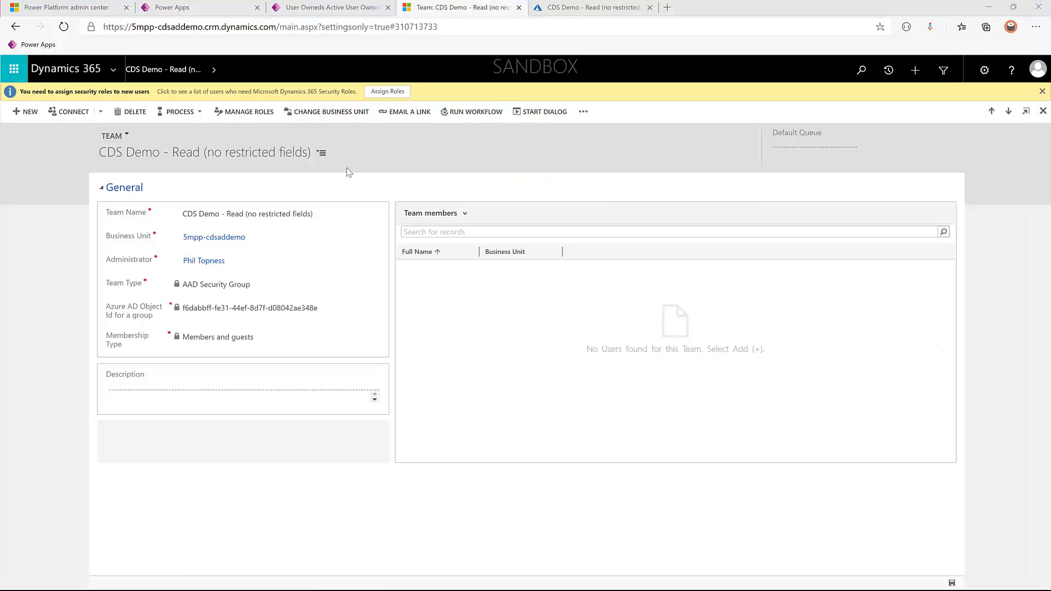
- Add CDS Readrestrict as a member of the CDS Demo - Read (no restricted fields) group in the Azure portal
{"action": "left_click", "coordinate": [573, 14]}
{"action": "left_click", "coordinate": [191, 137]}
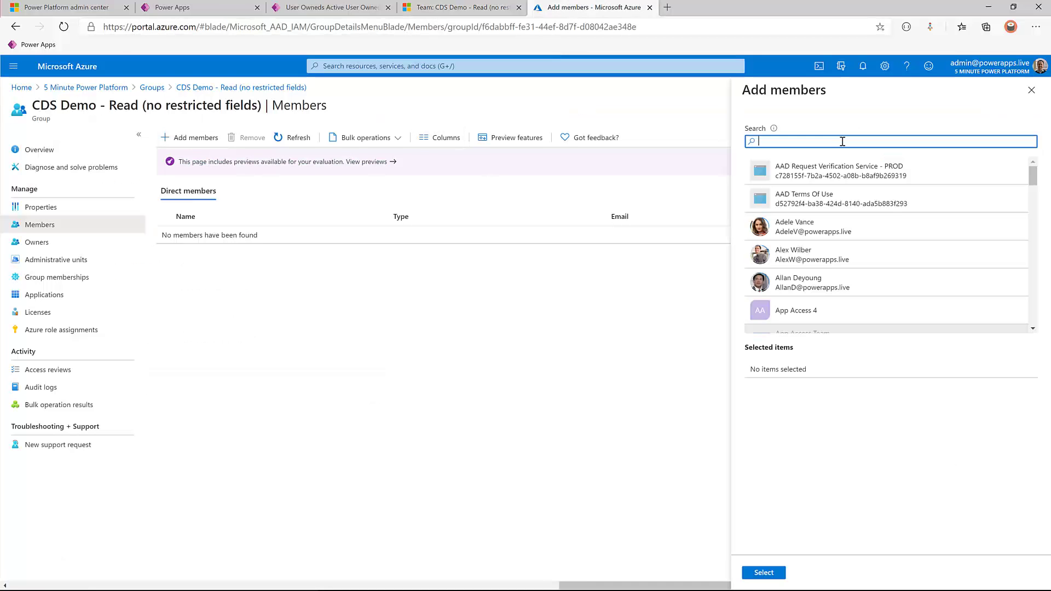
{"action": "type", "text": "cds"}
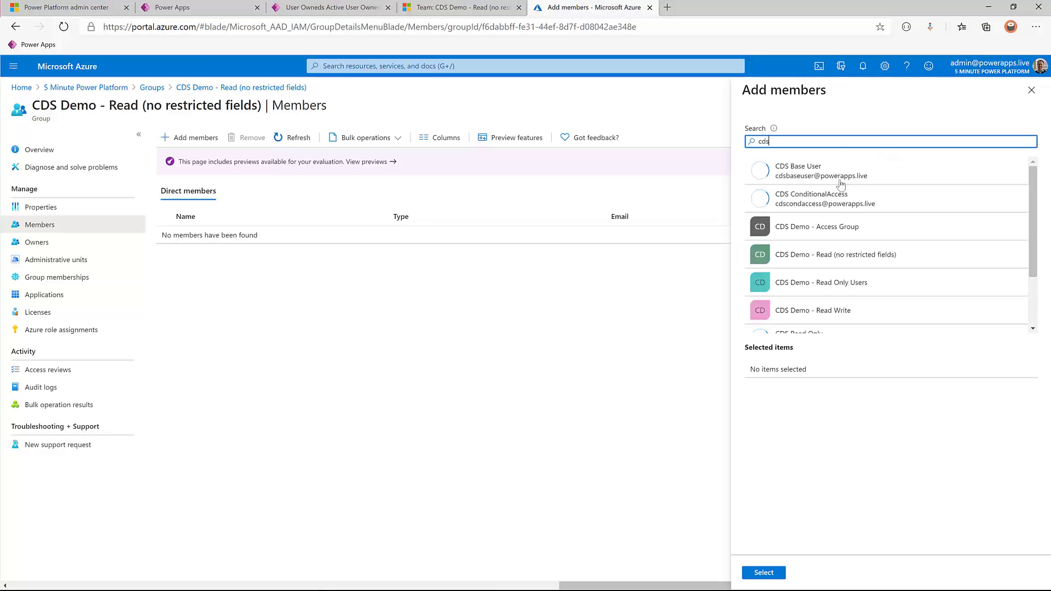
{"action": "scroll", "coordinate": [835, 268], "scroll_direction": "down", "scroll_amount": 2}
{"action": "left_click", "coordinate": [827, 321]}
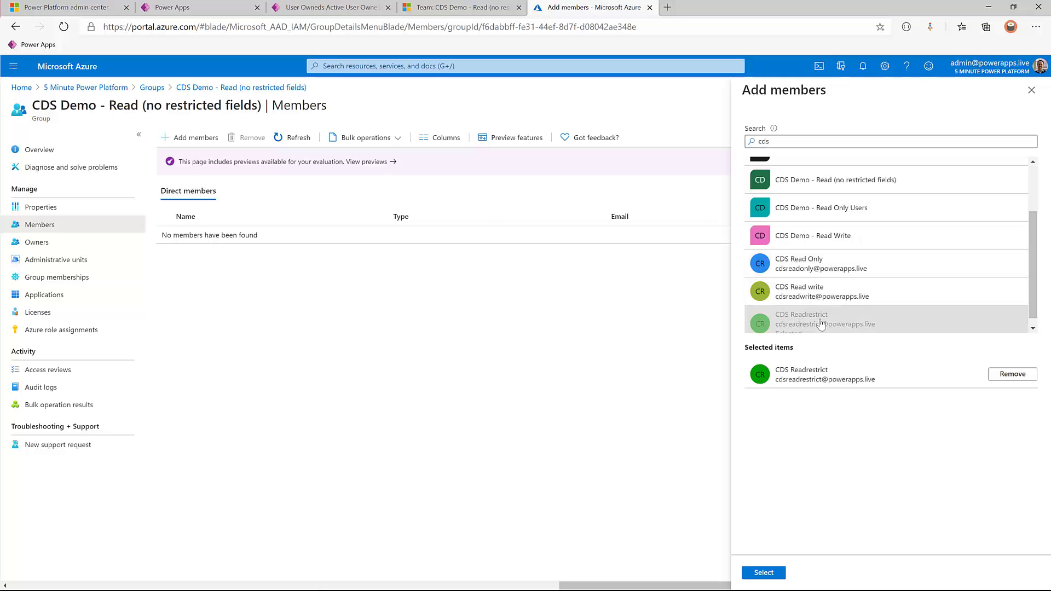
{"action": "left_click", "coordinate": [765, 573]}
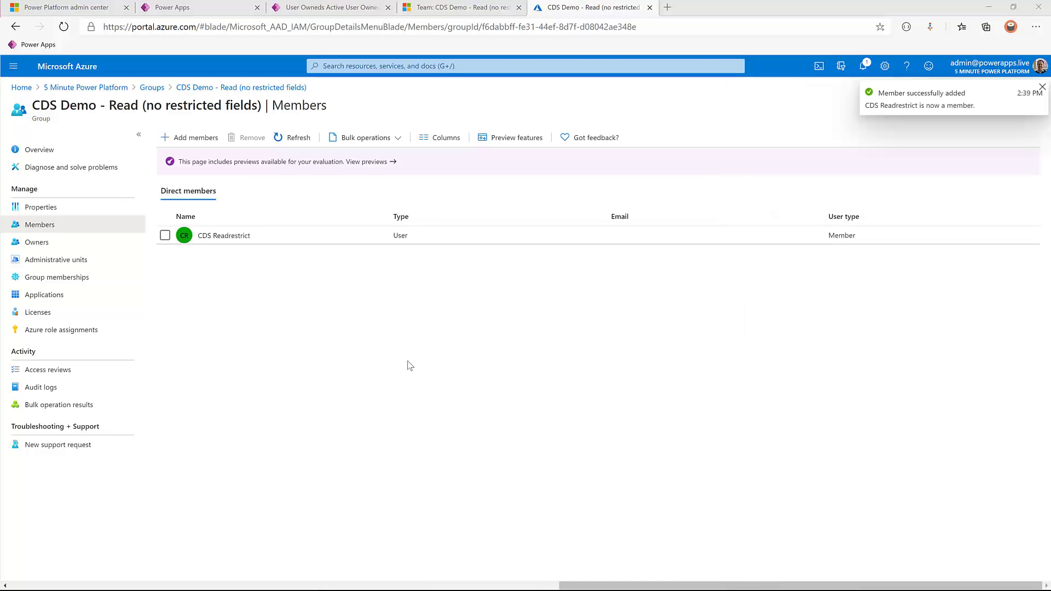
- Reload the Security app in the CDS ReadRestricted user's window to pick up the new group membership
{"action": "key", "text": "alt+Tab"}
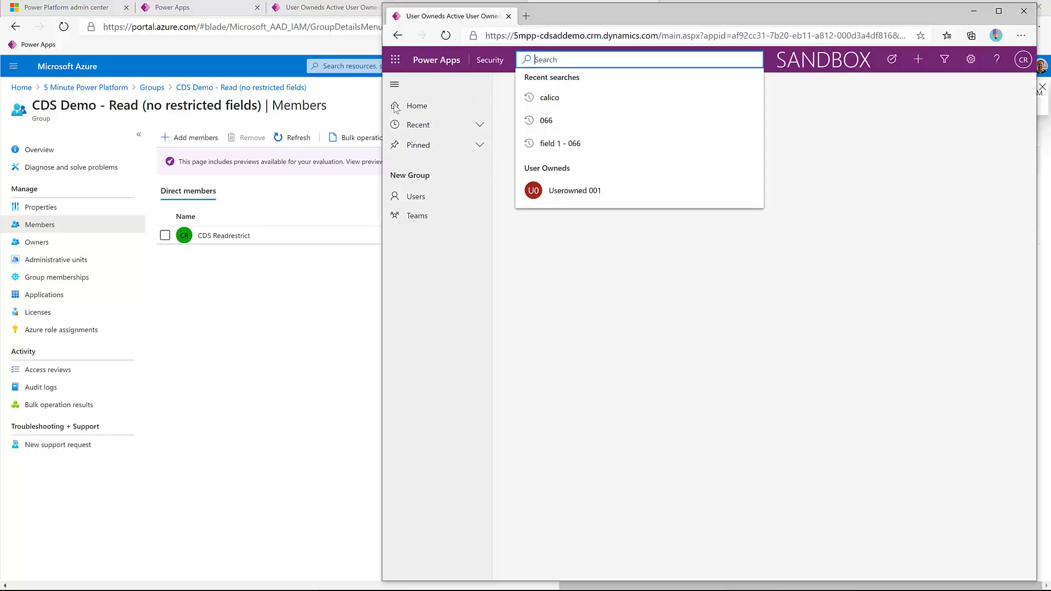
{"action": "left_click", "coordinate": [446, 37]}
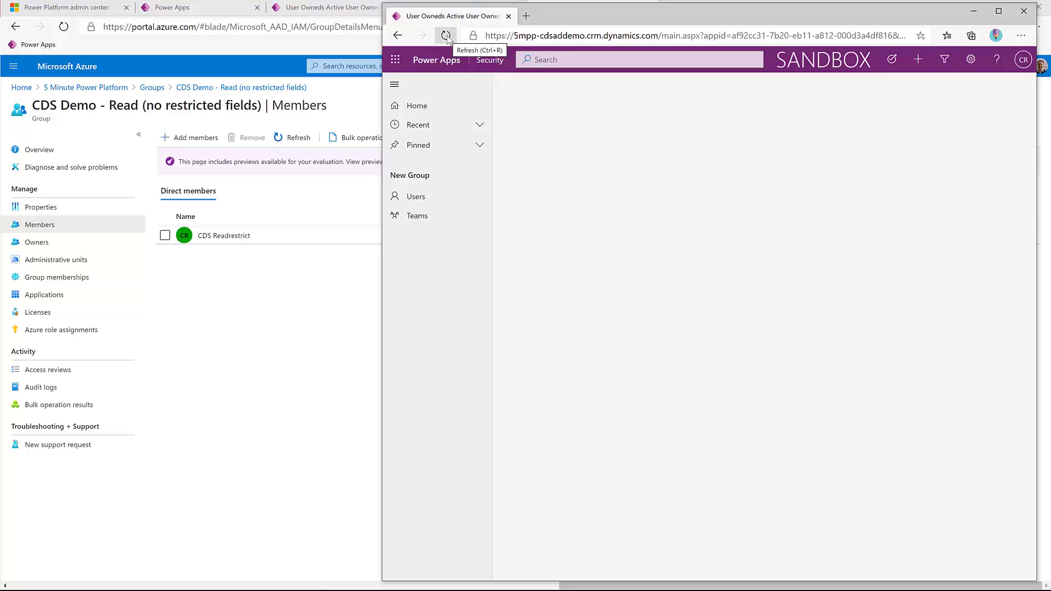
{"action": "left_click", "coordinate": [446, 36]}
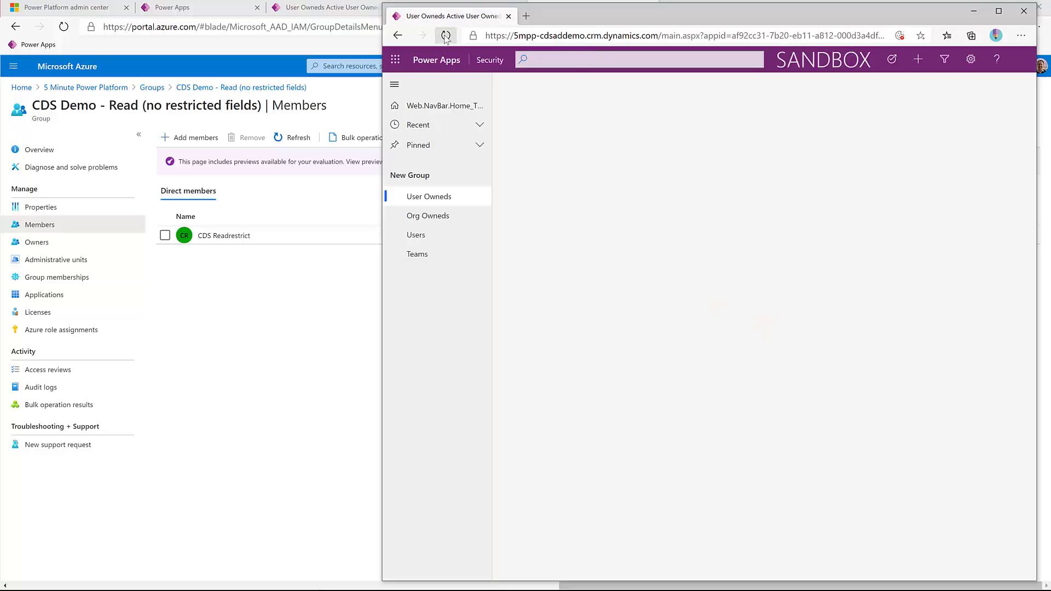
- View the Org Owneds and User Owneds lists, inspect Field 1 and Field 2 in record Userowned 001, and return to User Owneds
{"action": "left_click", "coordinate": [428, 216]}
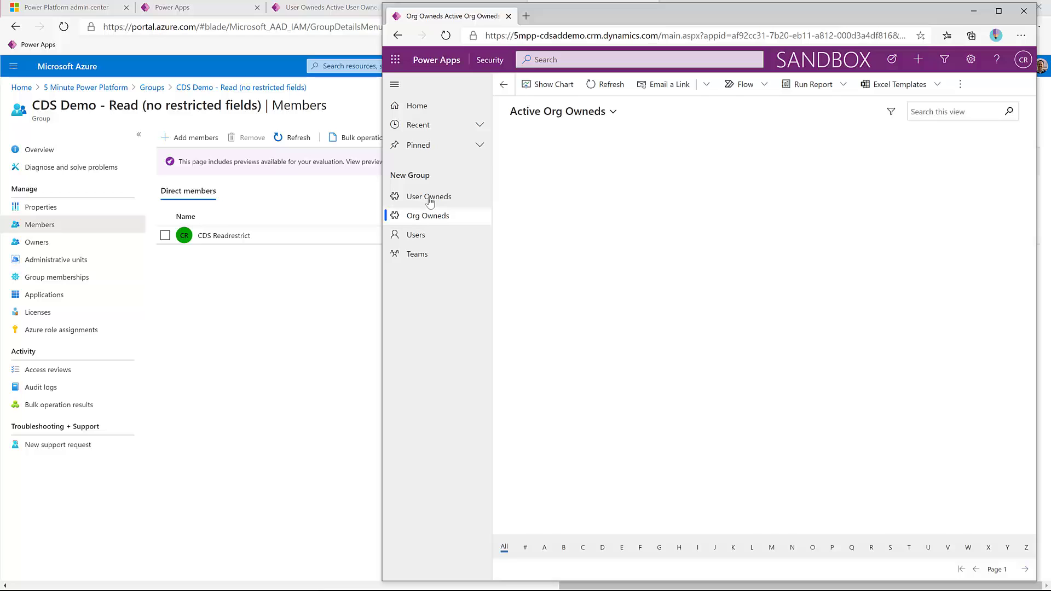
{"action": "left_click", "coordinate": [430, 199]}
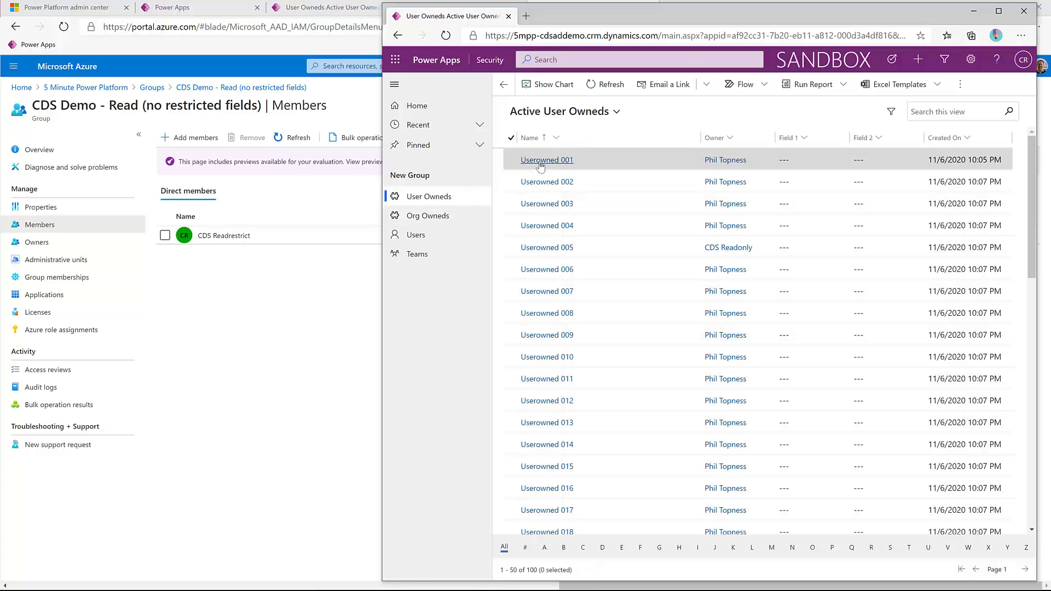
{"action": "left_click", "coordinate": [540, 161]}
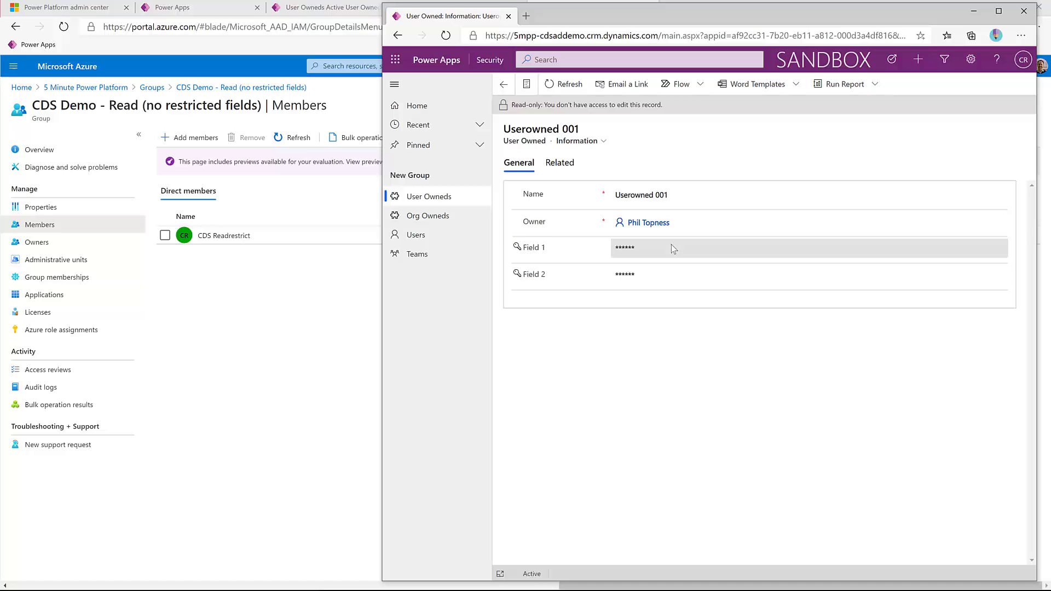
{"action": "left_click", "coordinate": [422, 207]}
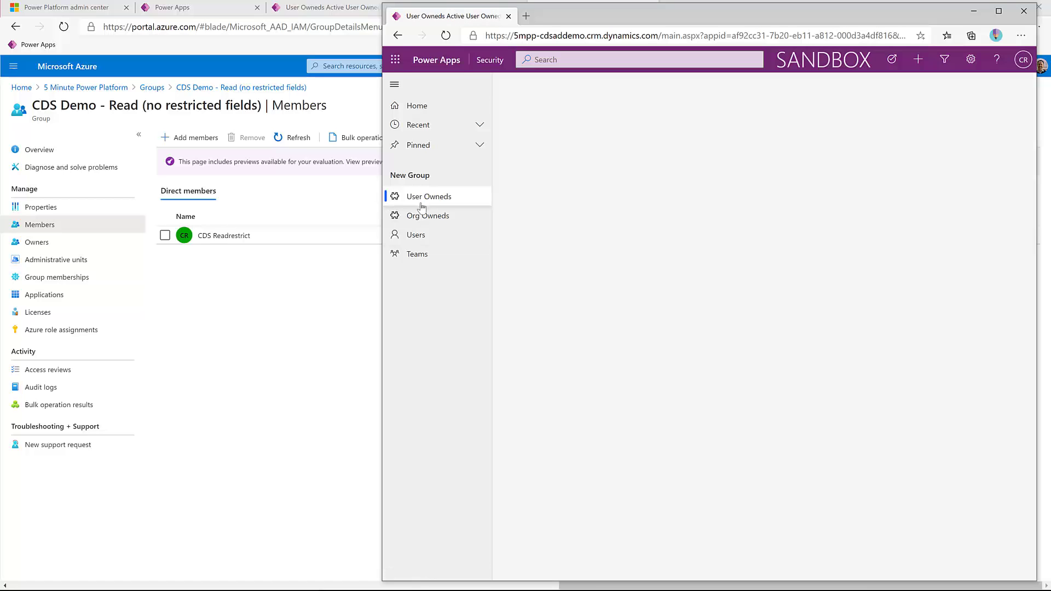
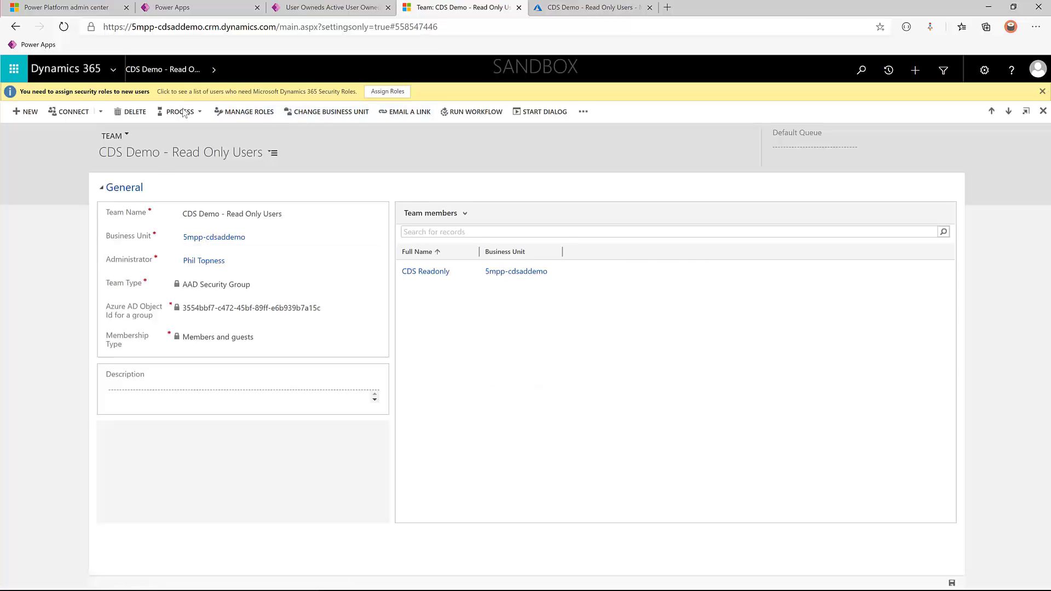
- Apply the CDS Demo - Read Only role to the CDS Demo - Read Only Users team
{"action": "left_click", "coordinate": [229, 116]}
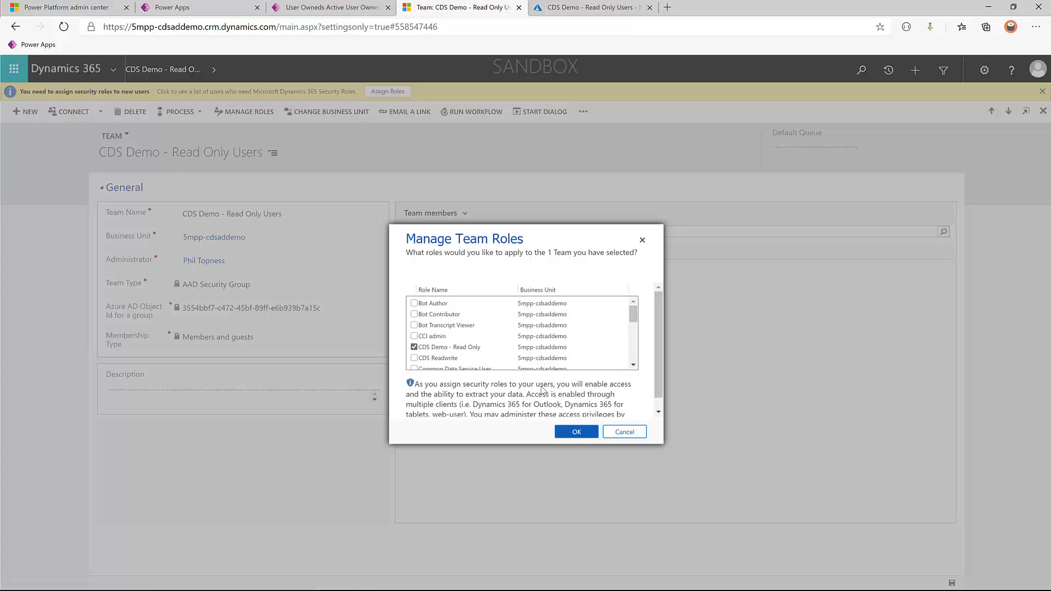
{"action": "left_click", "coordinate": [575, 433]}
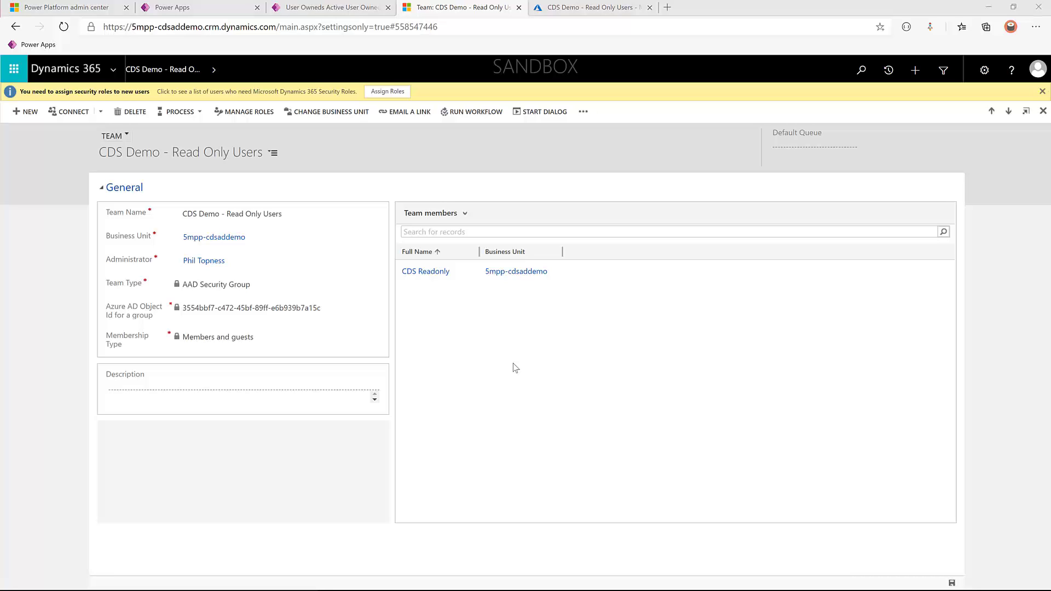
- Open the CDS Read Only user's window beside the team record and check Field 1 and Field 2 in Active User Owneds
{"action": "left_click", "coordinate": [1011, 26]}
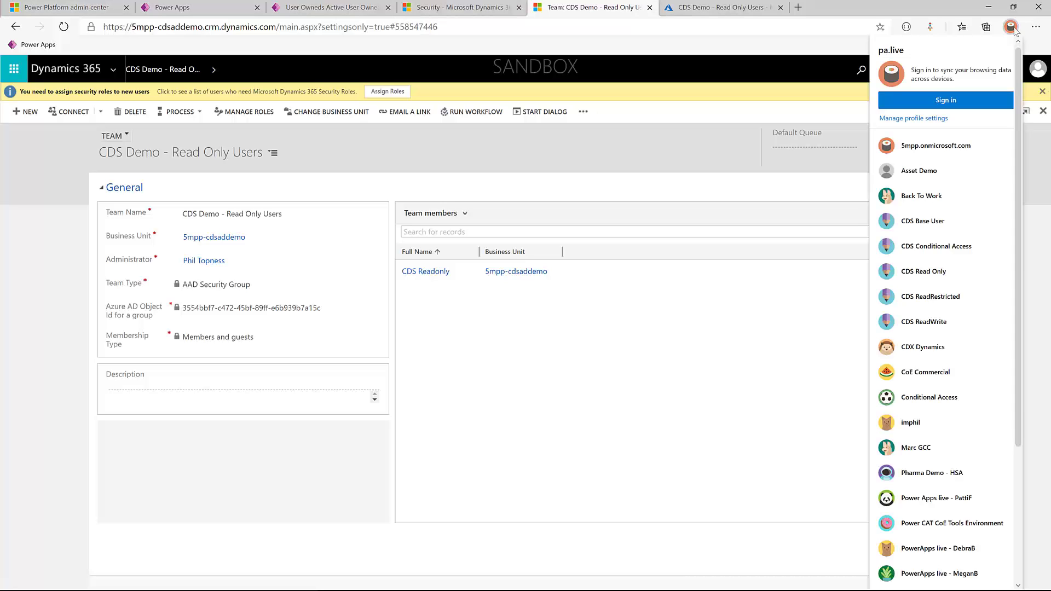
{"action": "left_click", "coordinate": [927, 271]}
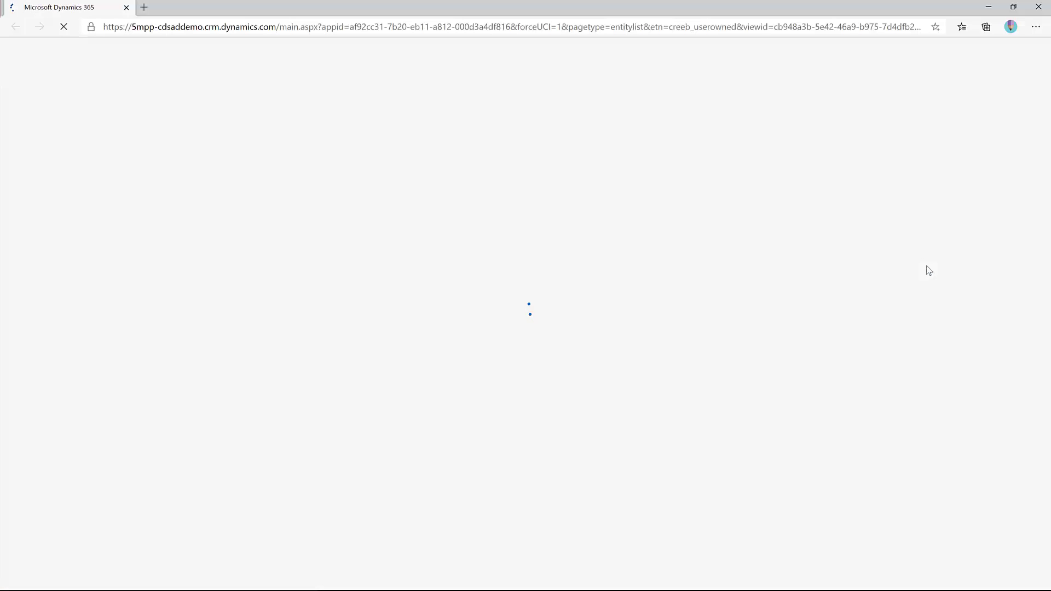
{"action": "left_click_drag", "start_coordinate": [435, 8], "coordinate": [709, 17]}
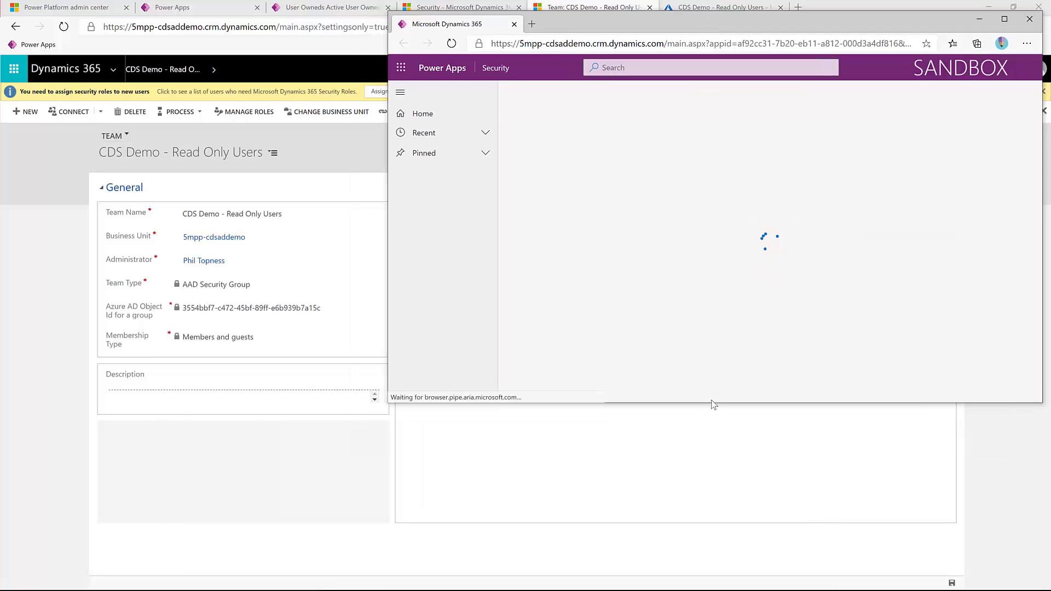
{"action": "left_click_drag", "start_coordinate": [722, 556], "coordinate": [714, 589]}
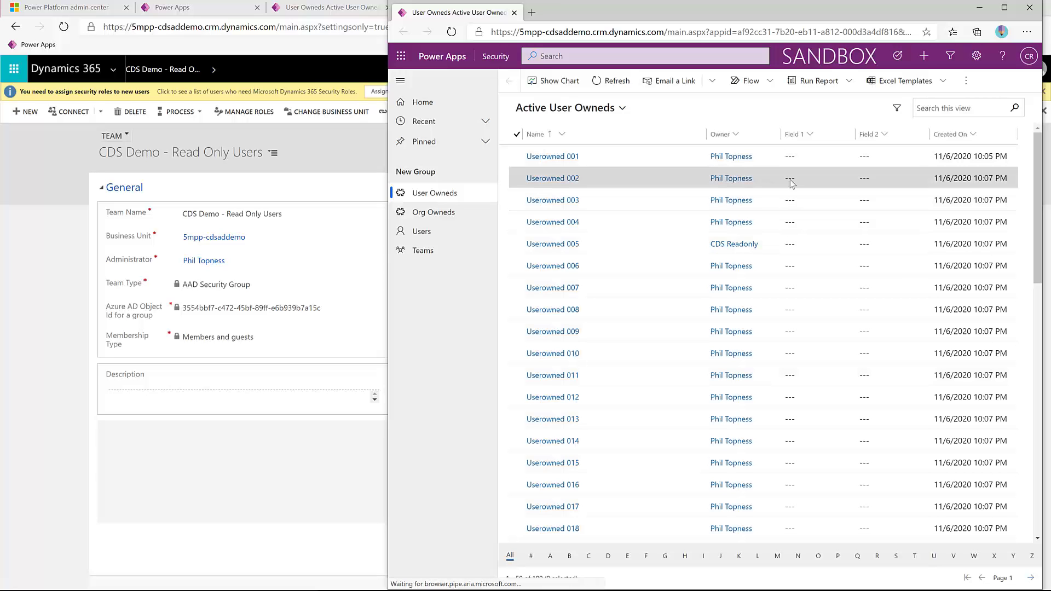
- Return to the admin window and open the Security area of the Dynamics 365 settings
{"action": "left_click", "coordinate": [328, 8]}
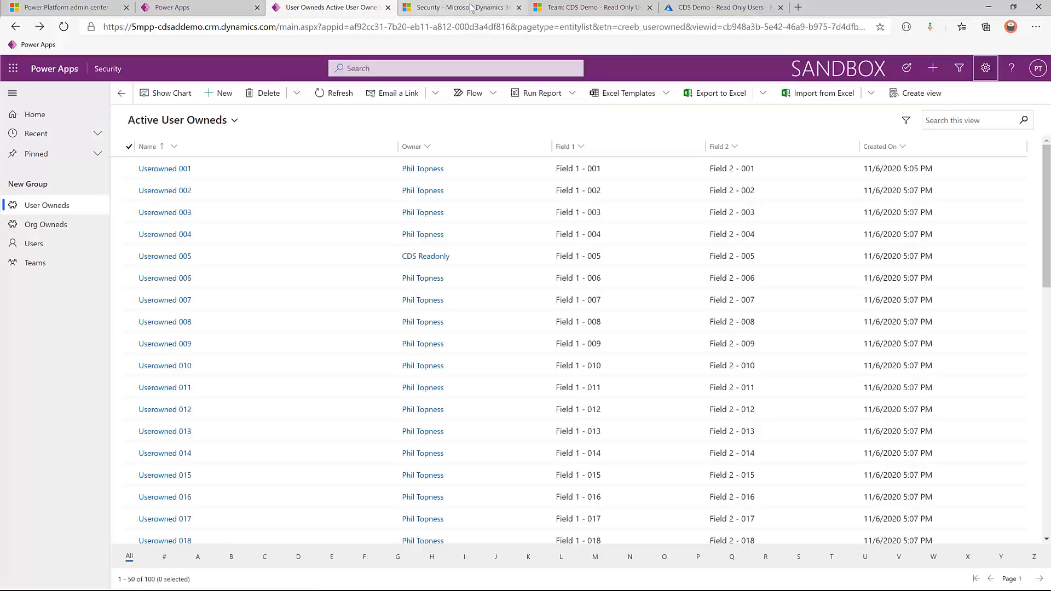
{"action": "left_click", "coordinate": [465, 8]}
{"action": "left_click", "coordinate": [181, 69]}
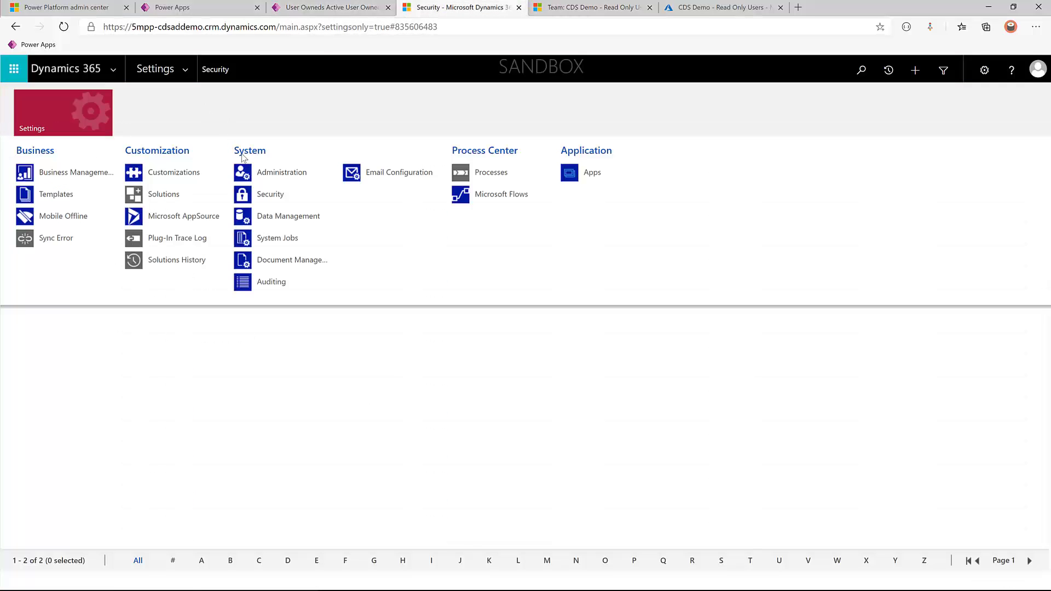
{"action": "left_click", "coordinate": [262, 193]}
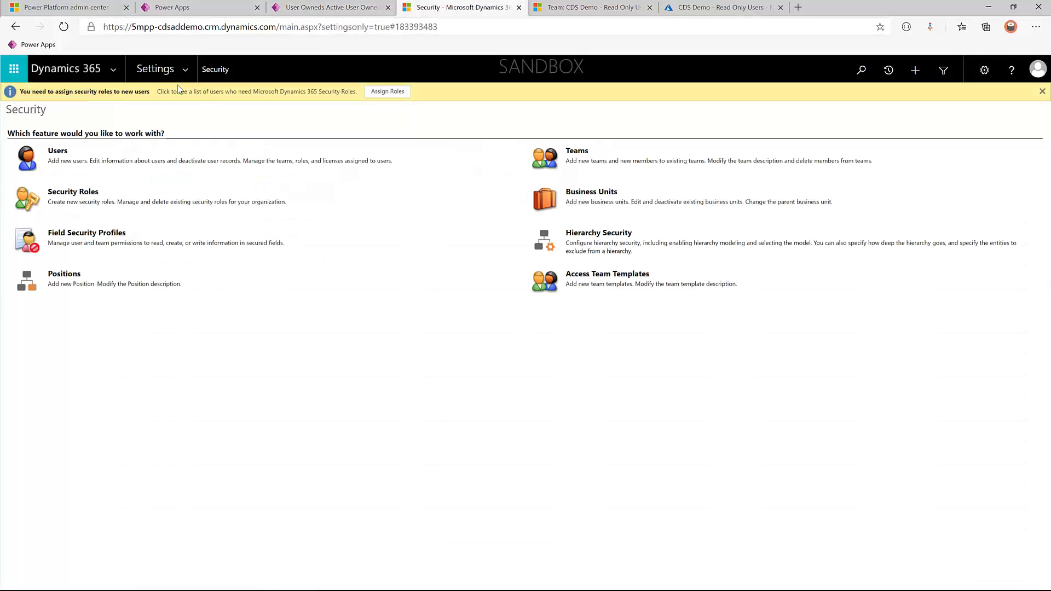
- Open the Really Secret Fields field security profile and review its field permissions
{"action": "left_click", "coordinate": [73, 195]}
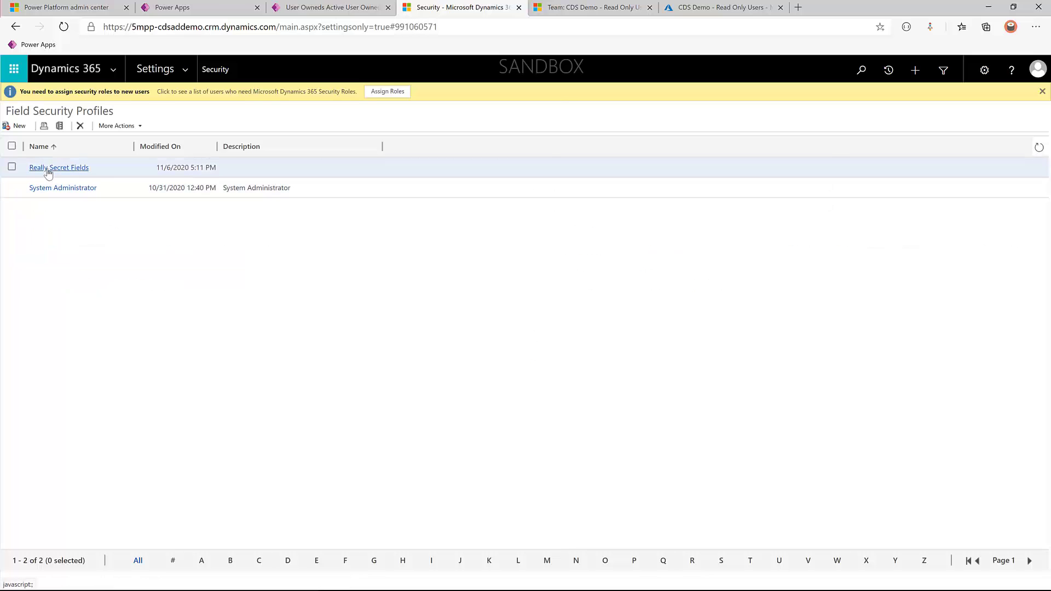
{"action": "left_click", "coordinate": [48, 172]}
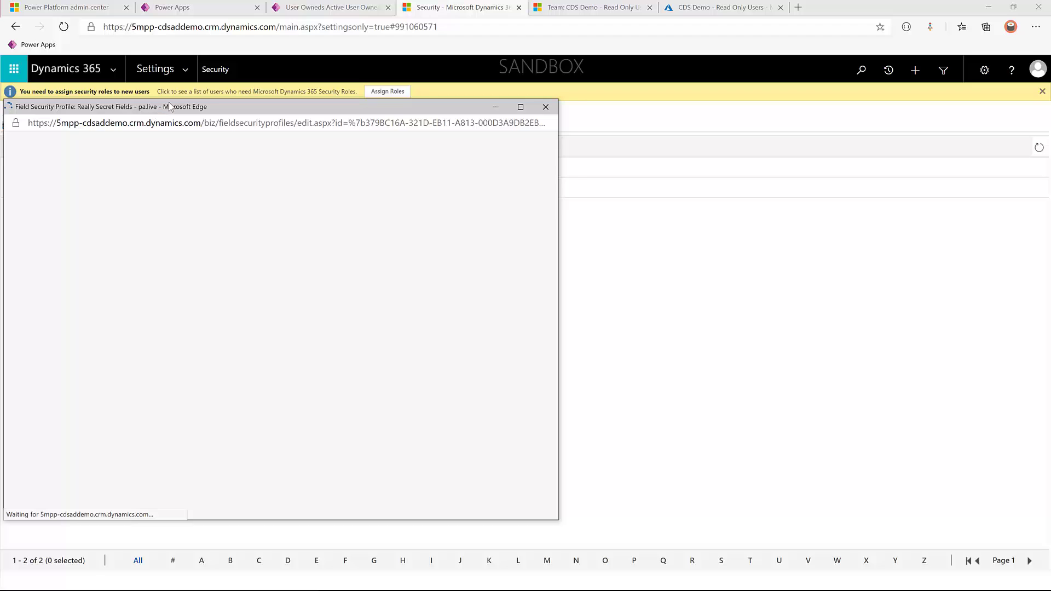
{"action": "left_click_drag", "start_coordinate": [167, 108], "coordinate": [182, 103]}
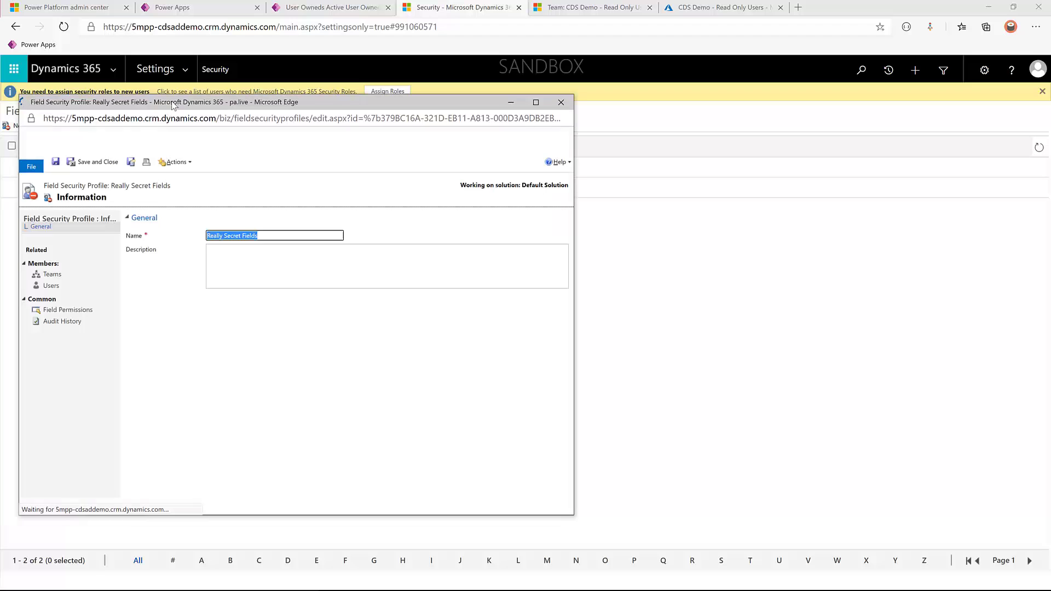
{"action": "left_click", "coordinate": [72, 310]}
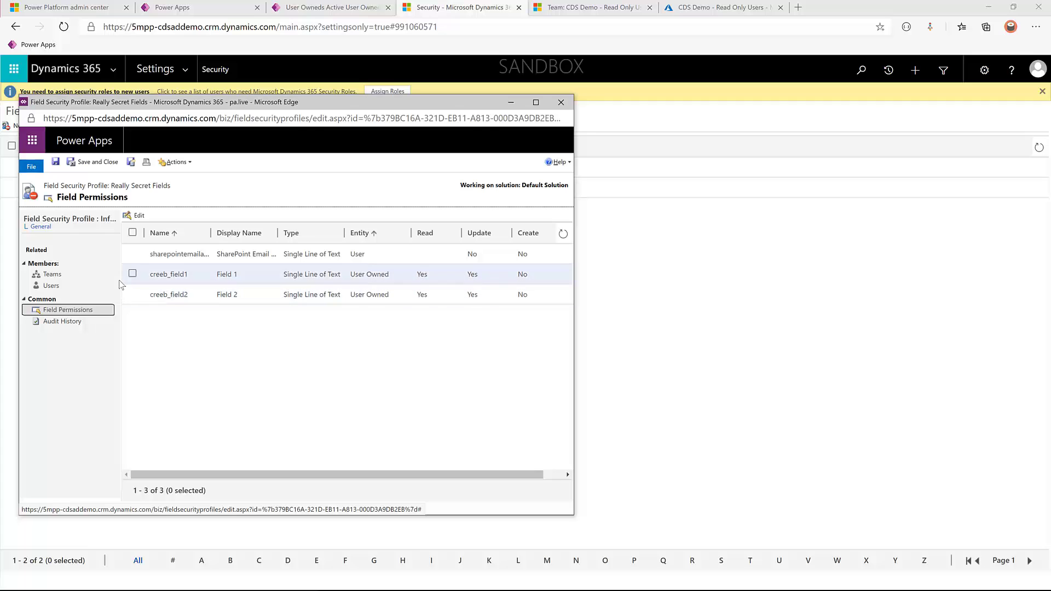
- Add the AAD security group teams CDS Demo - Read Only Users and CDS Demo - Read Write to the Really Secret Fields profile, then save it
{"action": "left_click", "coordinate": [51, 274]}
{"action": "left_click", "coordinate": [145, 233]}
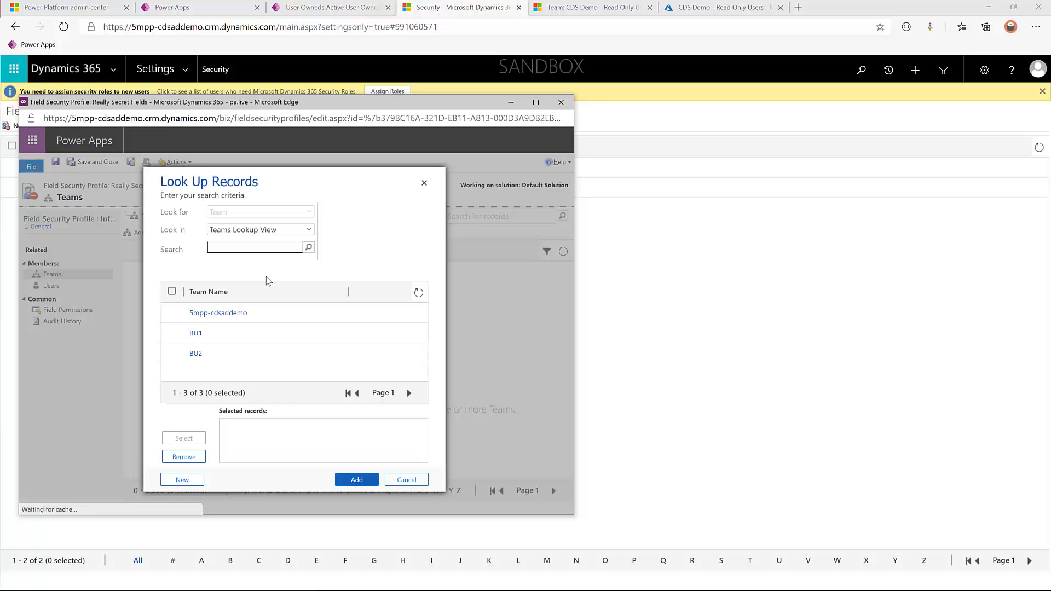
{"action": "left_click", "coordinate": [247, 231]}
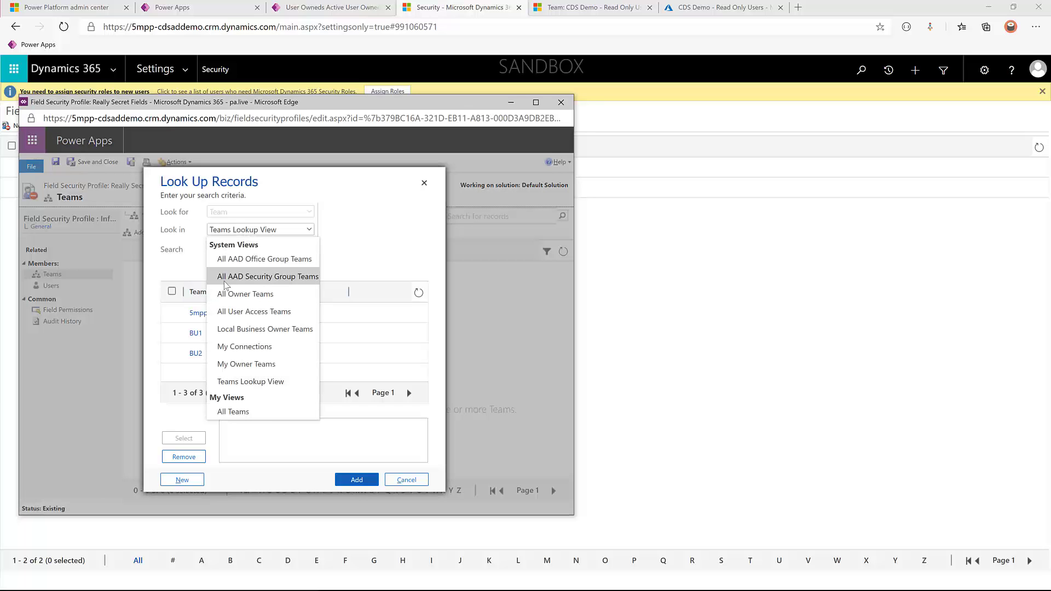
{"action": "left_click", "coordinate": [224, 280]}
{"action": "scroll", "coordinate": [164, 348], "scroll_direction": "down", "scroll_amount": 1}
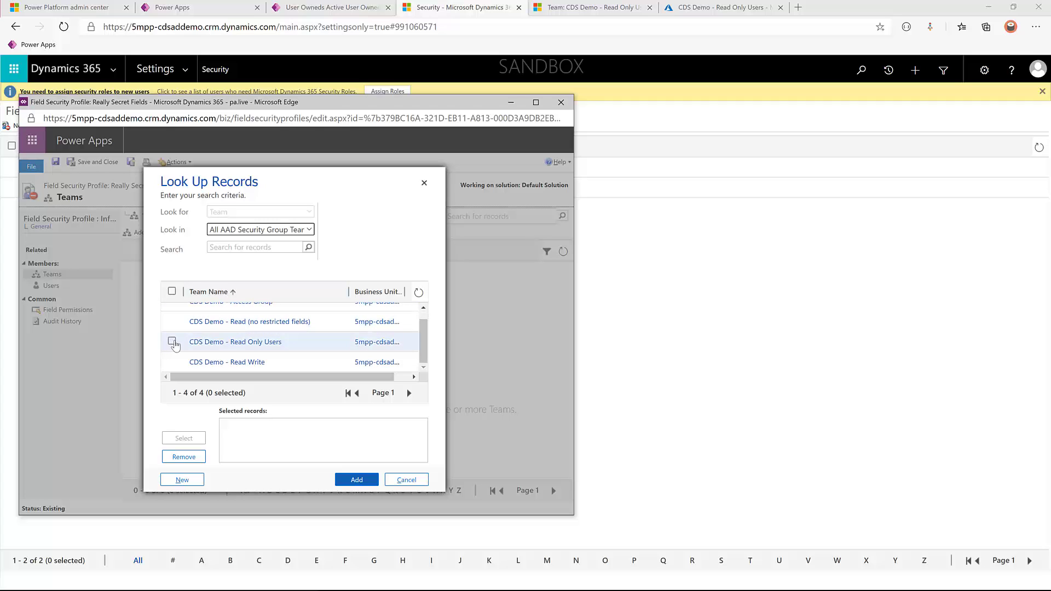
{"action": "left_click", "coordinate": [172, 342]}
{"action": "left_click", "coordinate": [172, 362]}
{"action": "left_click", "coordinate": [184, 438]}
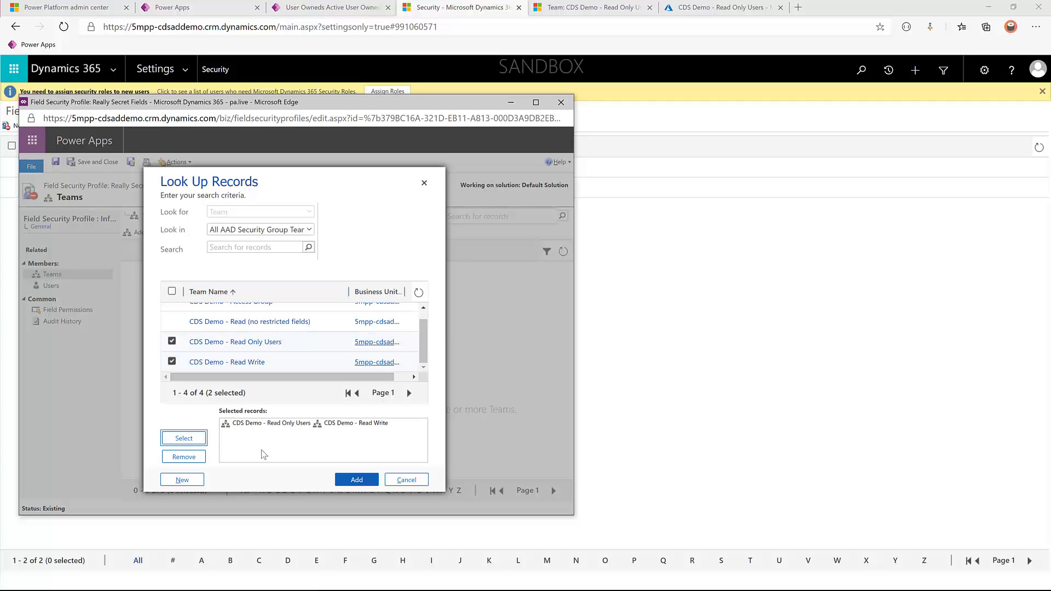
{"action": "left_click", "coordinate": [350, 481]}
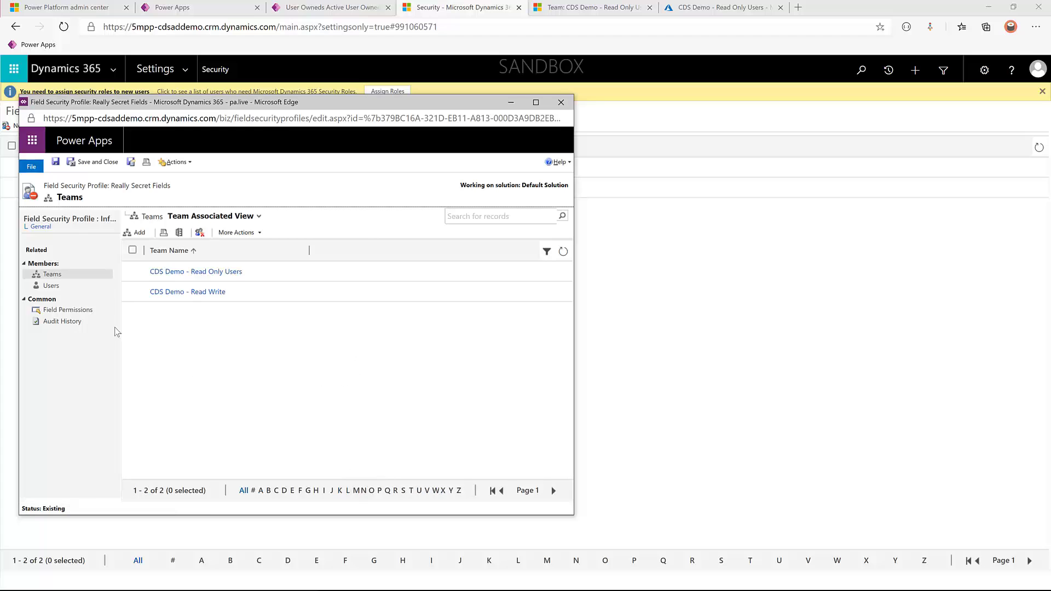
{"action": "left_click", "coordinate": [97, 162]}
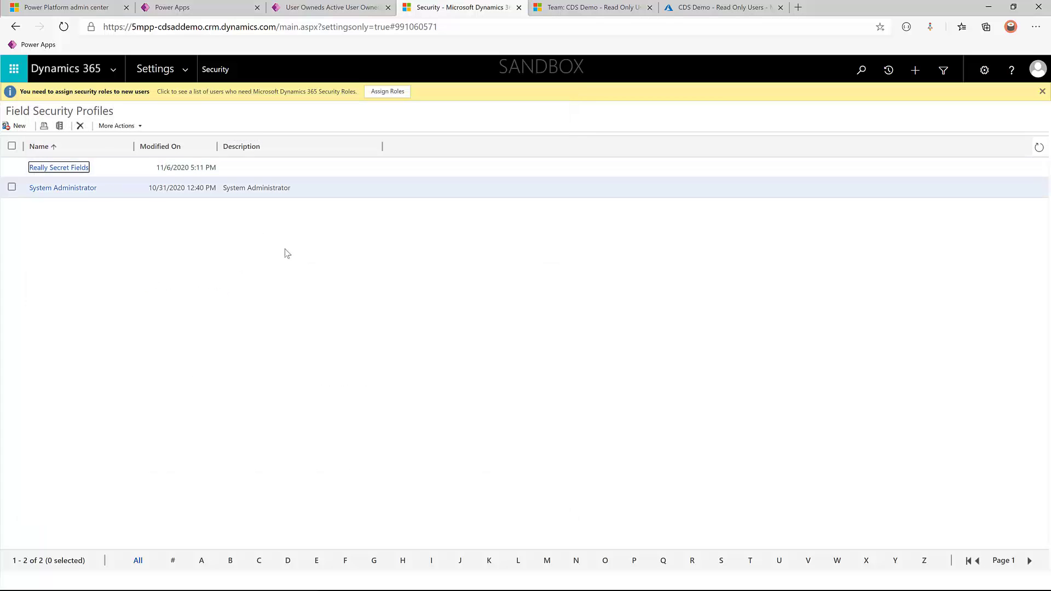
- Switch to the CDS Read Only user's window, reload Active User Owneds and open record Userowned 001 to check its secured fields
{"action": "key", "text": "alt+Tab"}
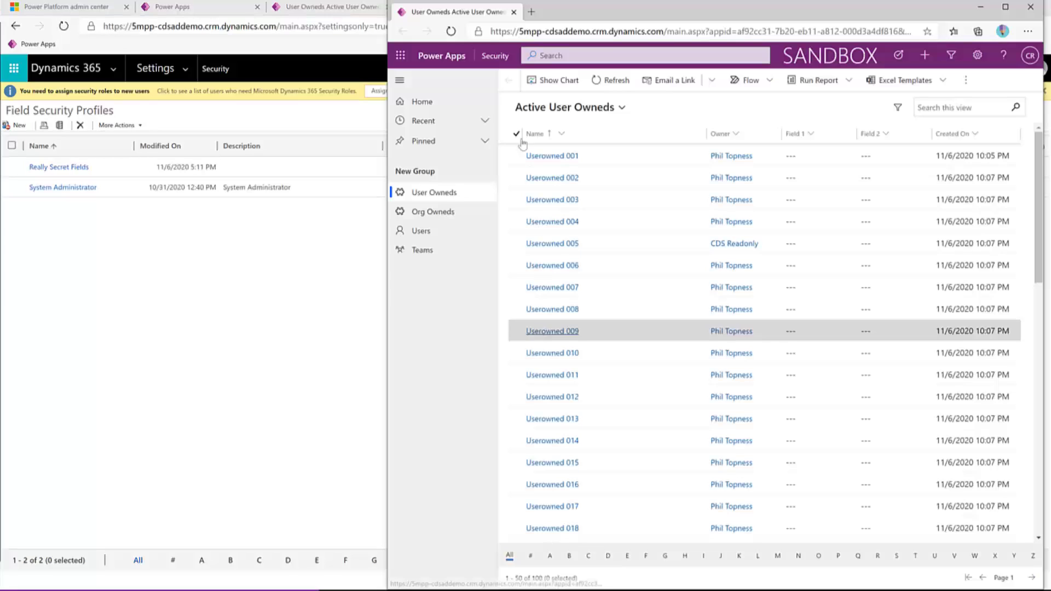
{"action": "left_click", "coordinate": [452, 32]}
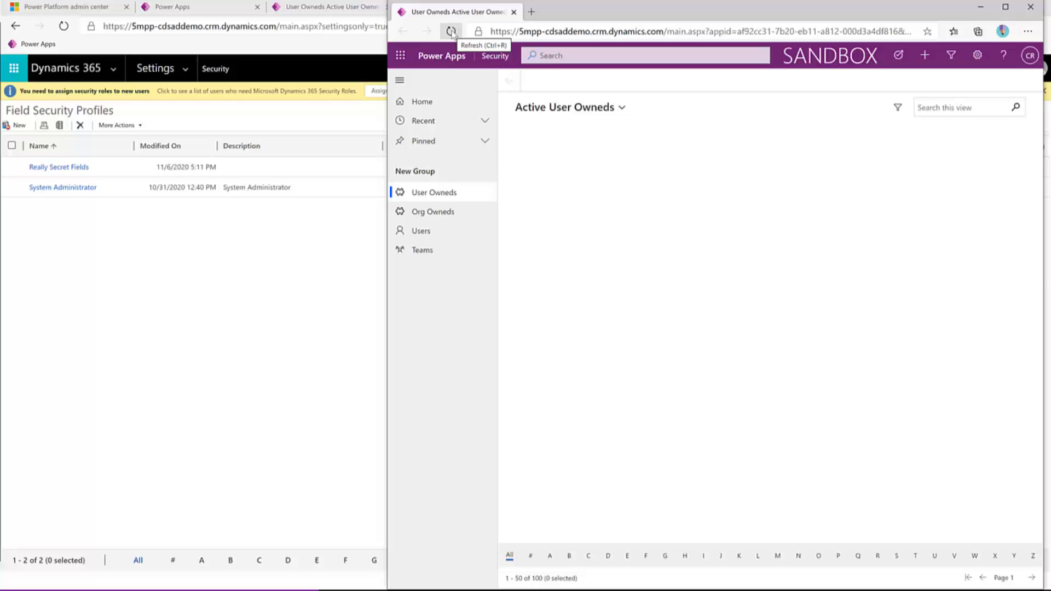
{"action": "left_click", "coordinate": [556, 157]}
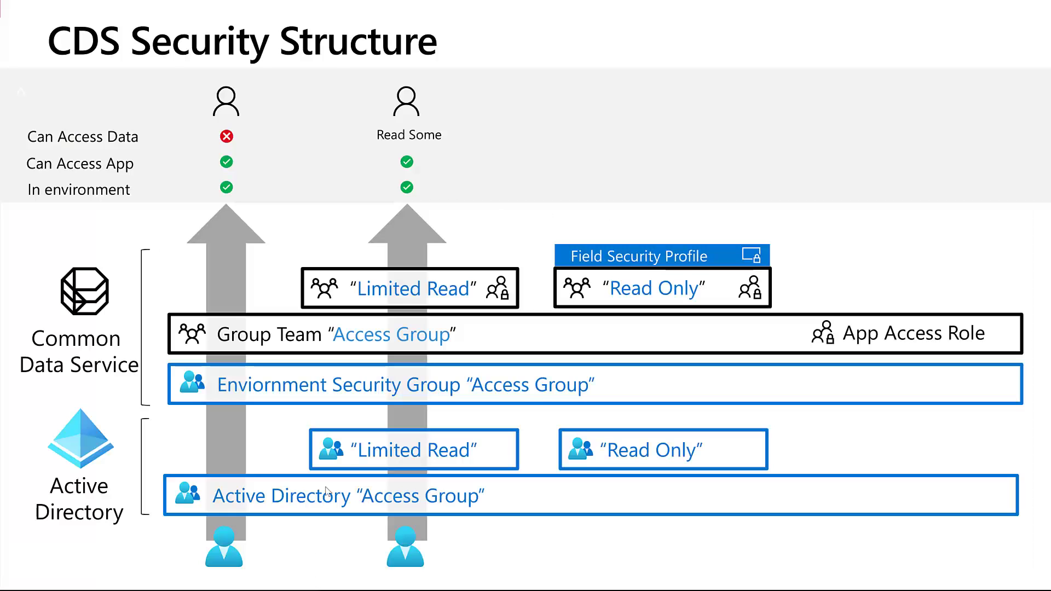
{"action": "left_click", "coordinate": [673, 451]}
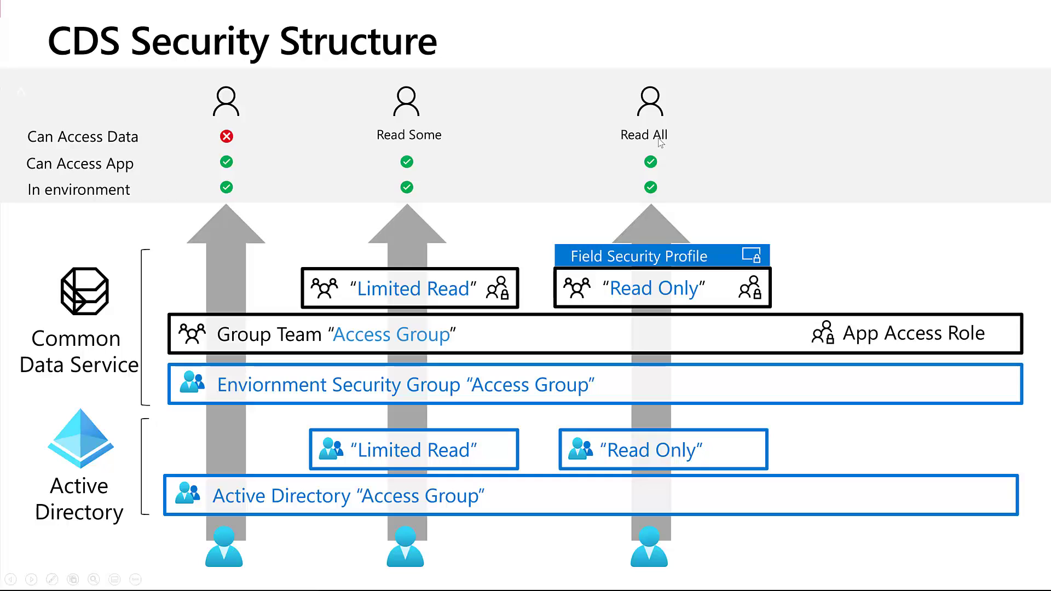
{"action": "left_click", "coordinate": [957, 517]}
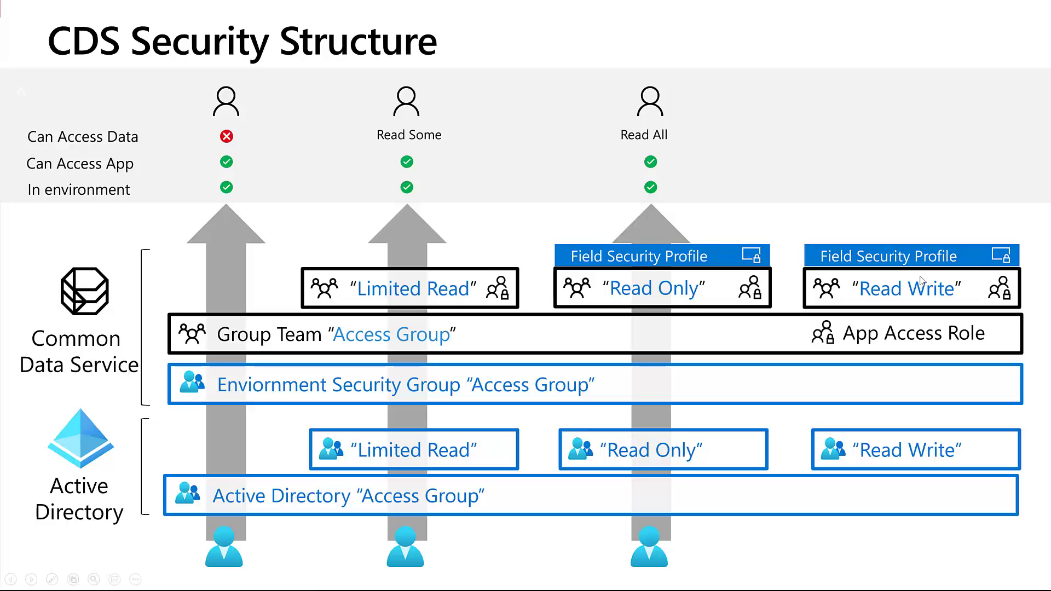
- Switch to the Azure portal and add the CDS Read write user as a direct member of the CDS Demo - Read Write group
{"action": "key", "text": "alt+Tab"}
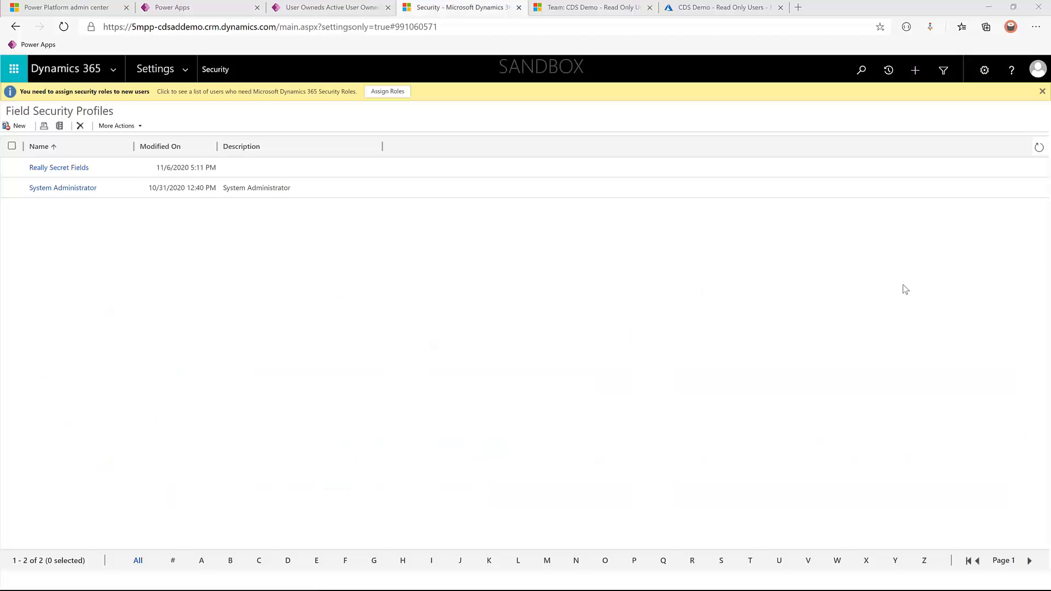
{"action": "left_click", "coordinate": [704, 13]}
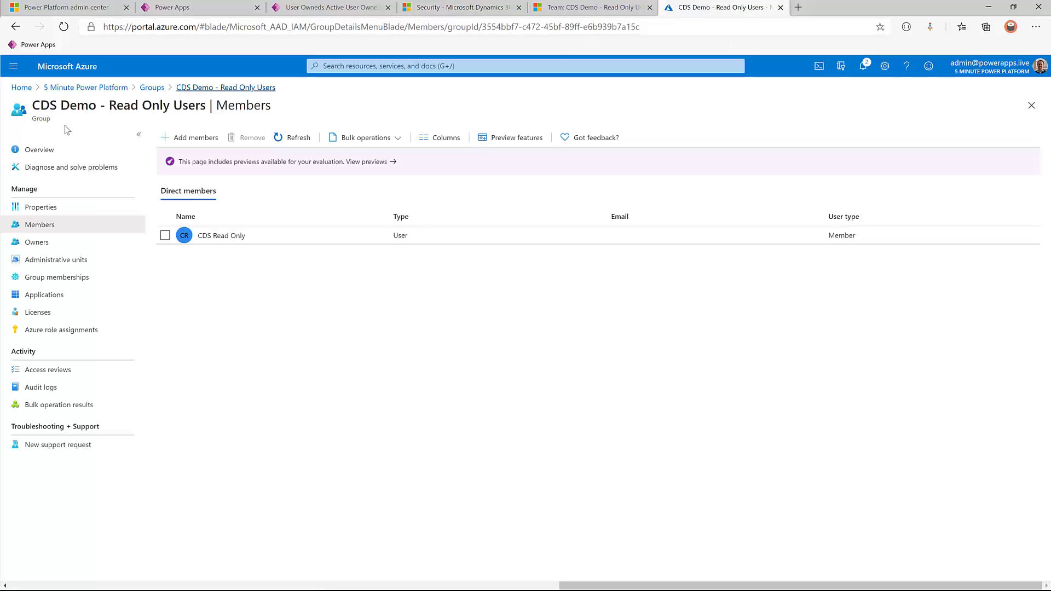
{"action": "left_click", "coordinate": [152, 88]}
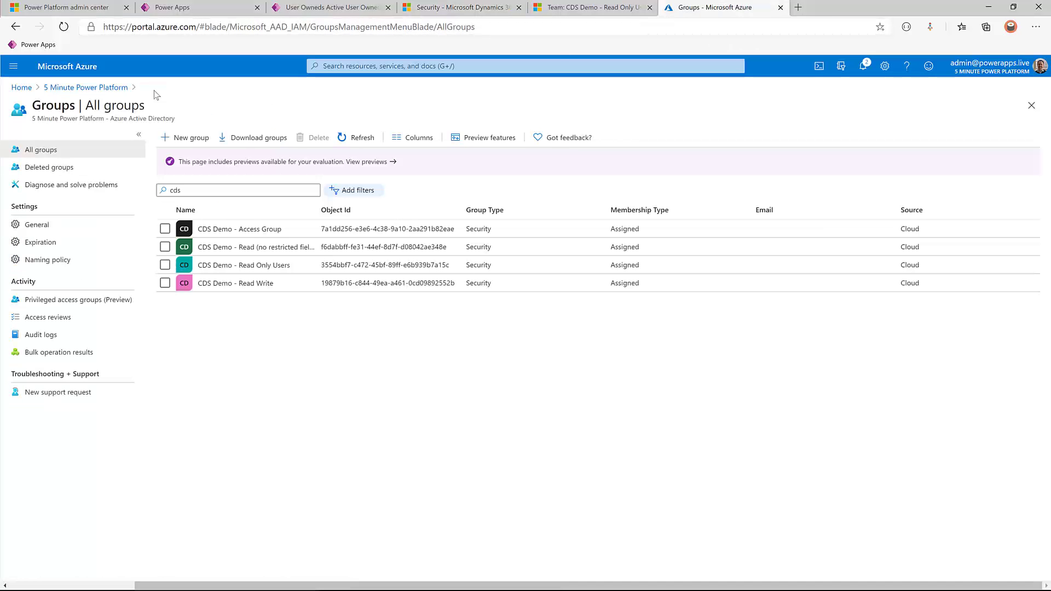
{"action": "left_click", "coordinate": [226, 286]}
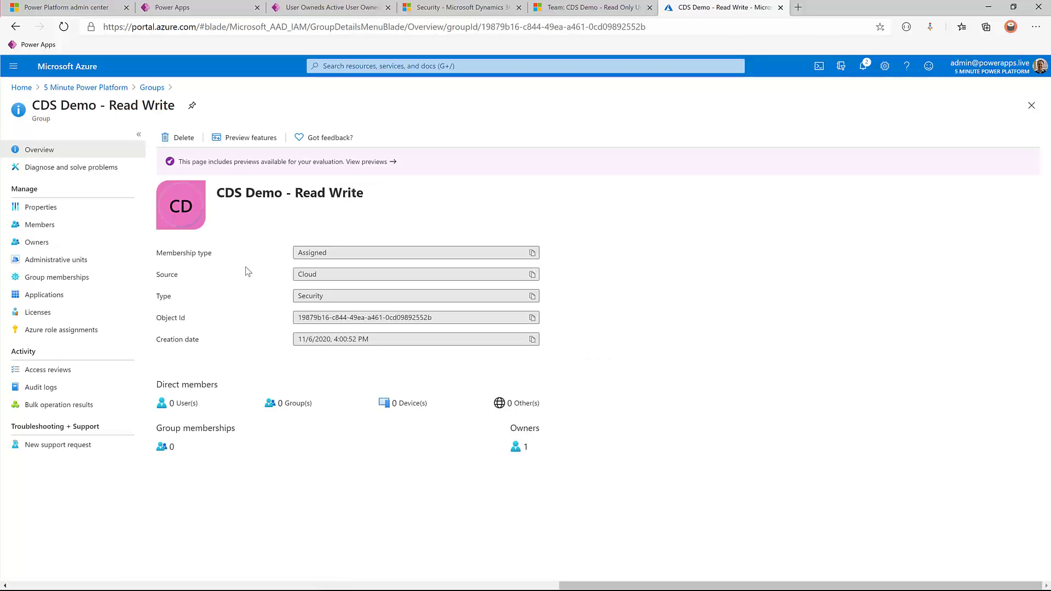
{"action": "left_click", "coordinate": [41, 225]}
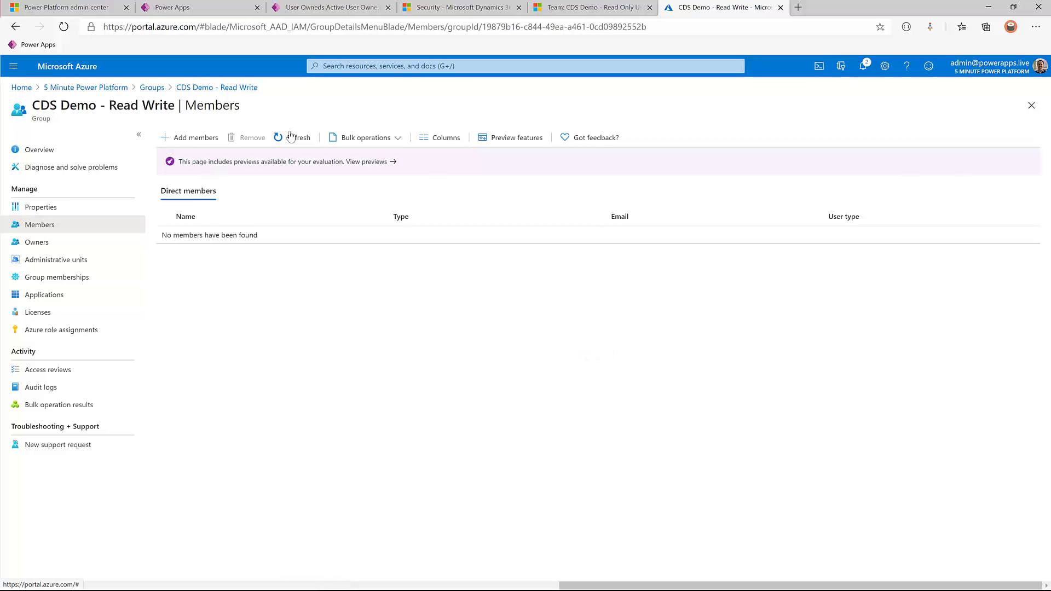
{"action": "left_click", "coordinate": [183, 144]}
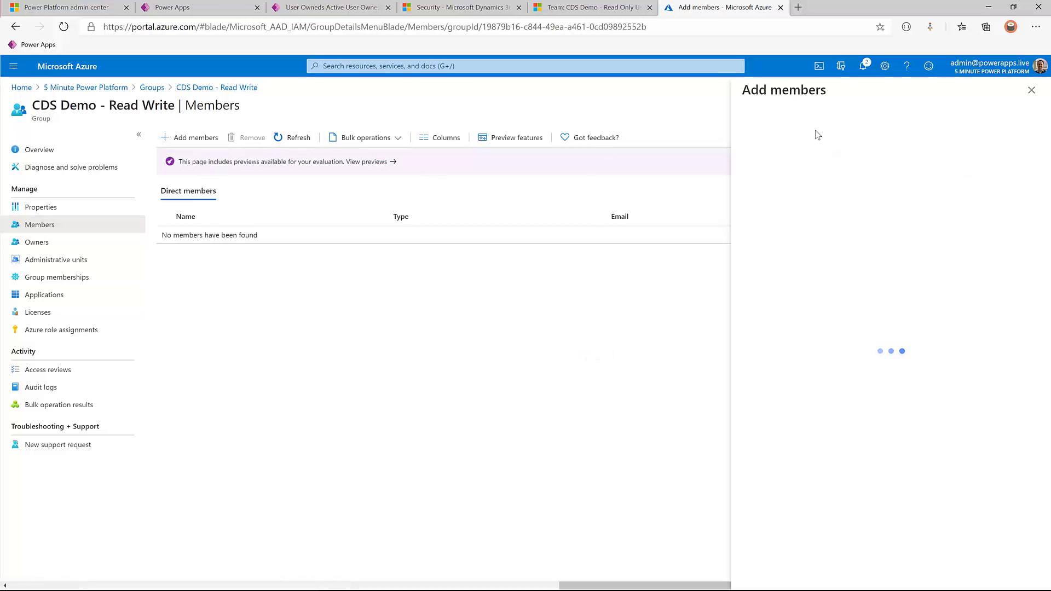
{"action": "left_click", "coordinate": [807, 141]}
{"action": "type", "text": "cds"}
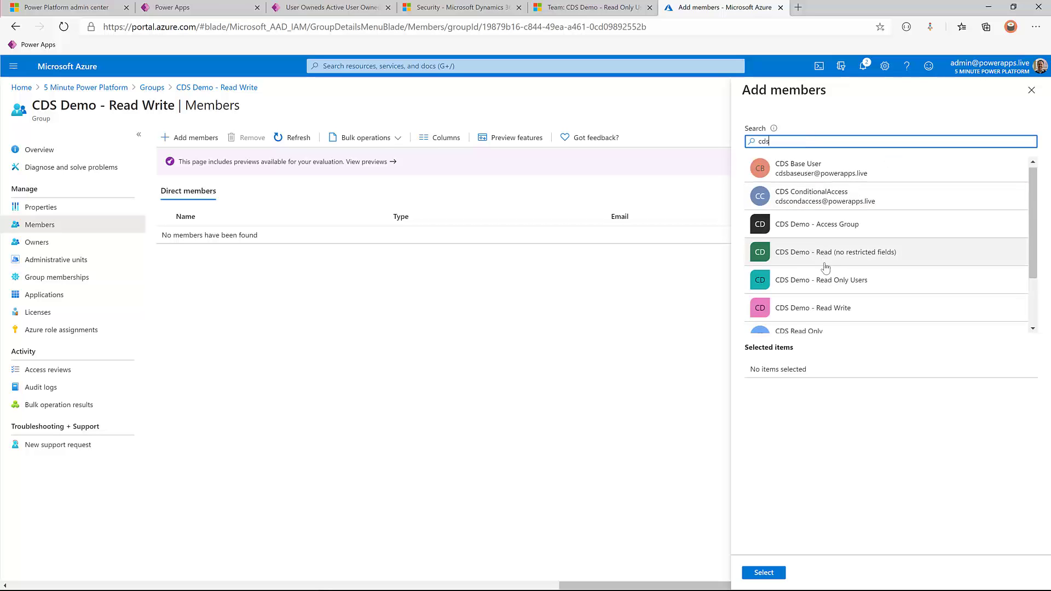
{"action": "scroll", "coordinate": [824, 291], "scroll_direction": "down", "scroll_amount": 2}
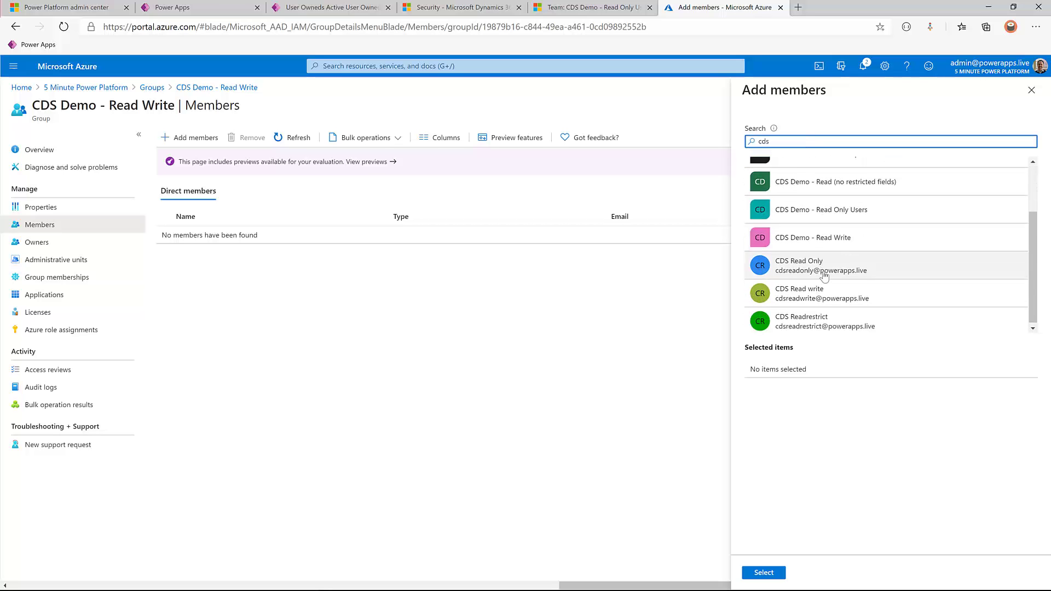
{"action": "left_click", "coordinate": [821, 294]}
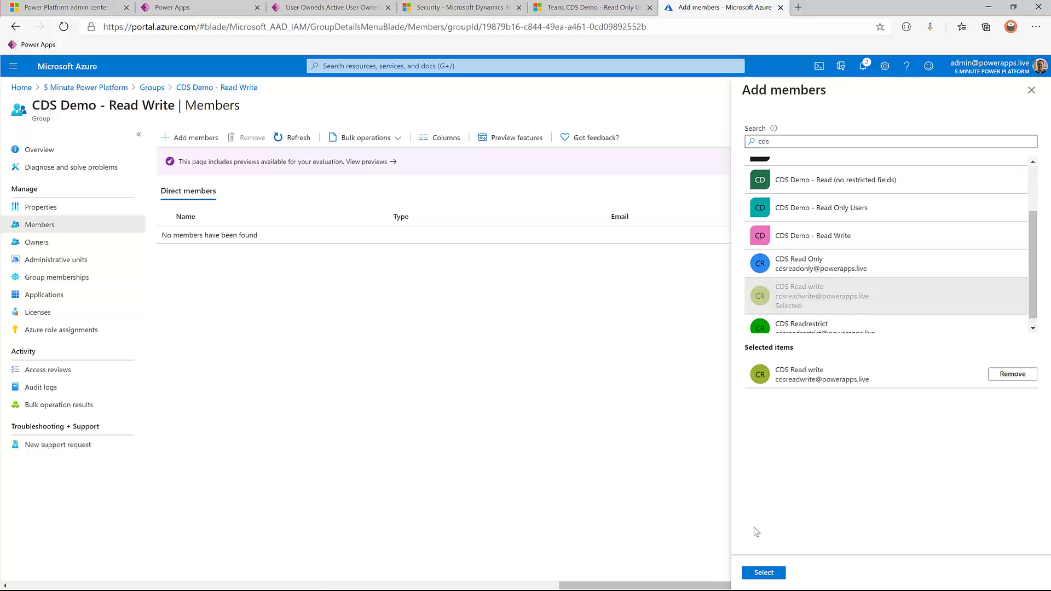
{"action": "left_click", "coordinate": [764, 573]}
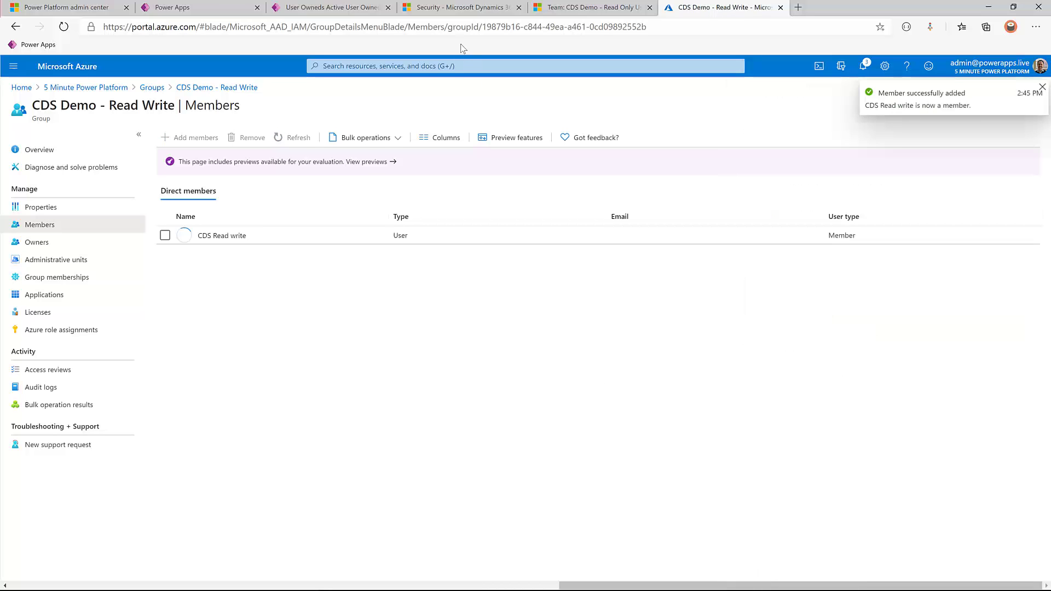
- Return to the Dynamics 365 teams and apply the CDS Readwrite role to the CDS Demo - Read Write team
{"action": "left_click", "coordinate": [591, 12]}
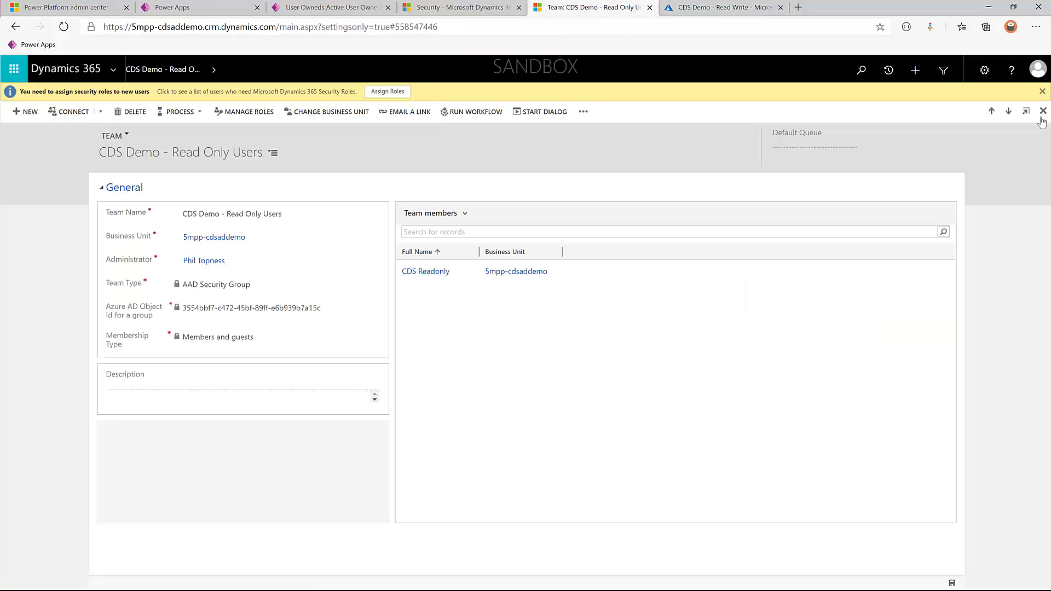
{"action": "left_click", "coordinate": [1043, 111]}
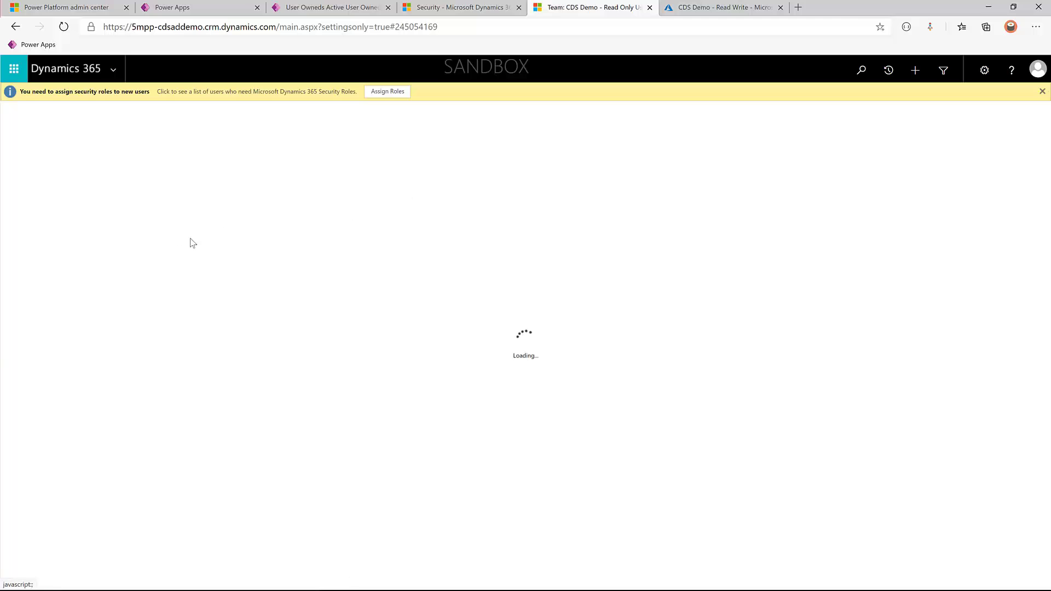
{"action": "left_click", "coordinate": [111, 272]}
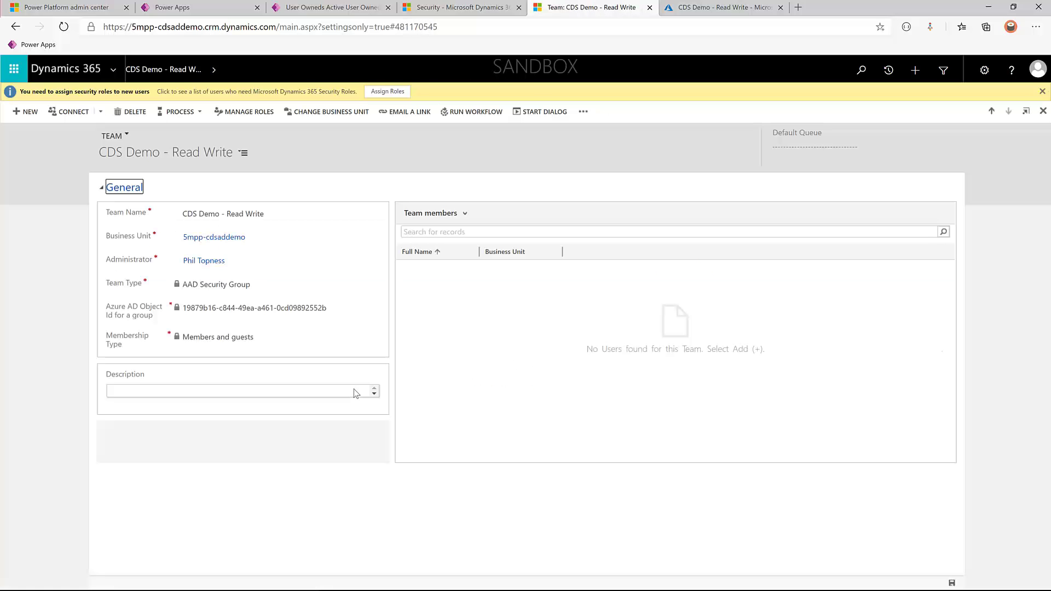
{"action": "left_click", "coordinate": [243, 111]}
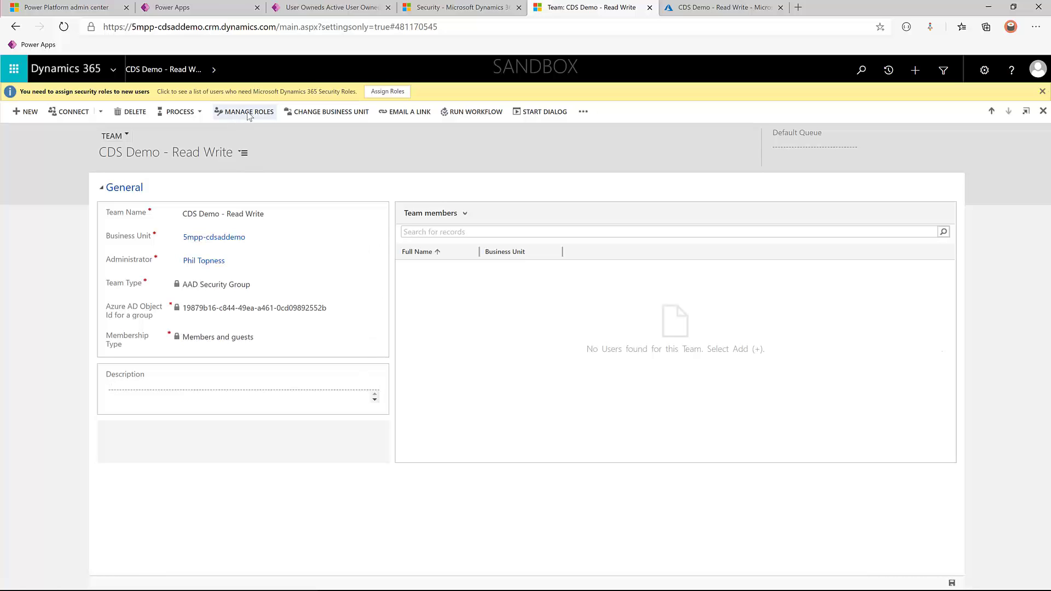
{"action": "scroll", "coordinate": [466, 340], "scroll_direction": "down", "scroll_amount": 3}
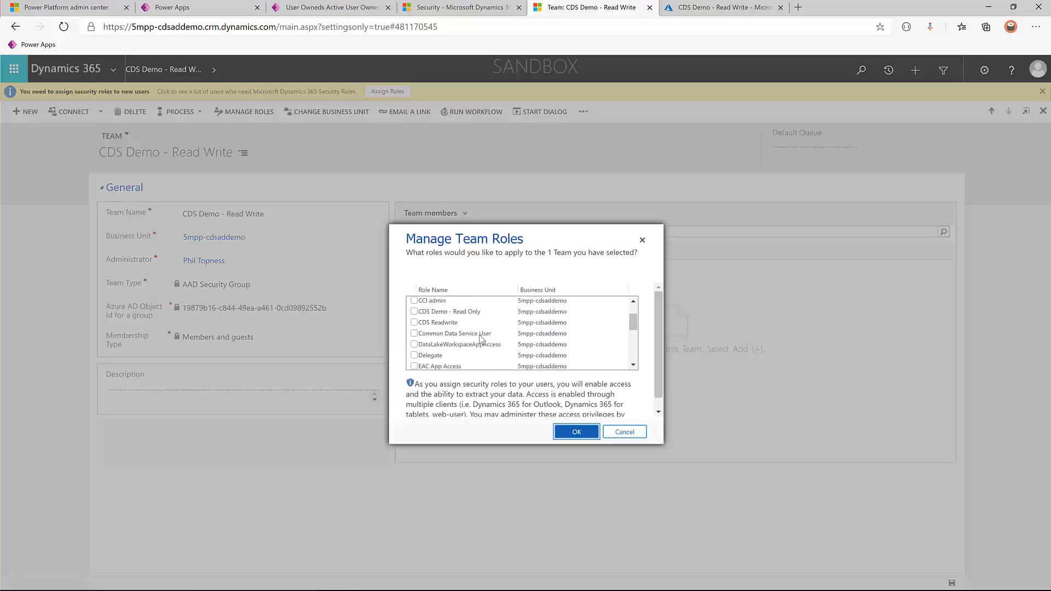
{"action": "left_click", "coordinate": [433, 326]}
{"action": "left_click", "coordinate": [579, 433]}
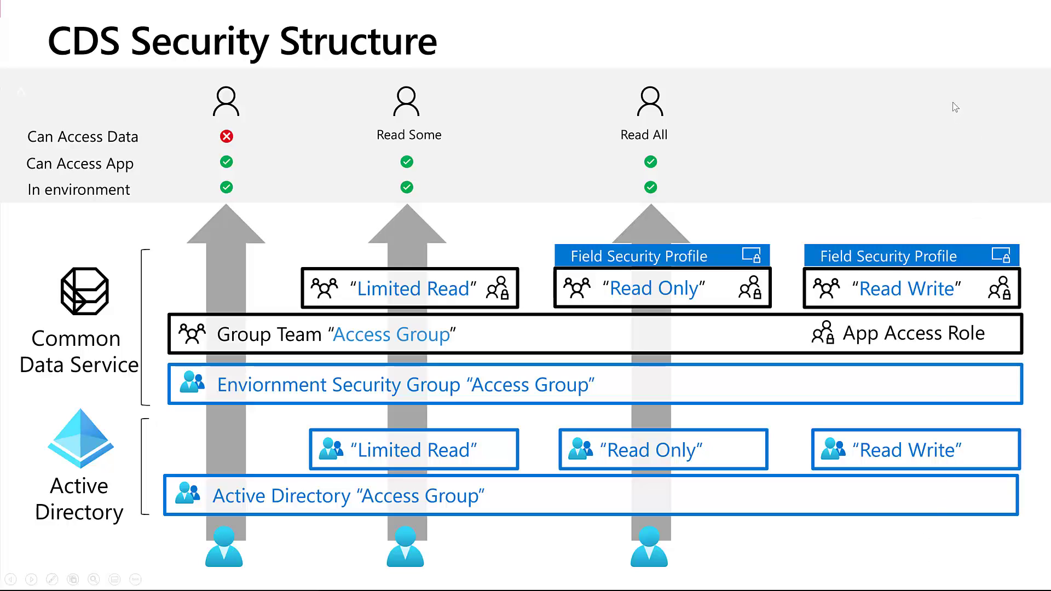
{"action": "left_click", "coordinate": [777, 465]}
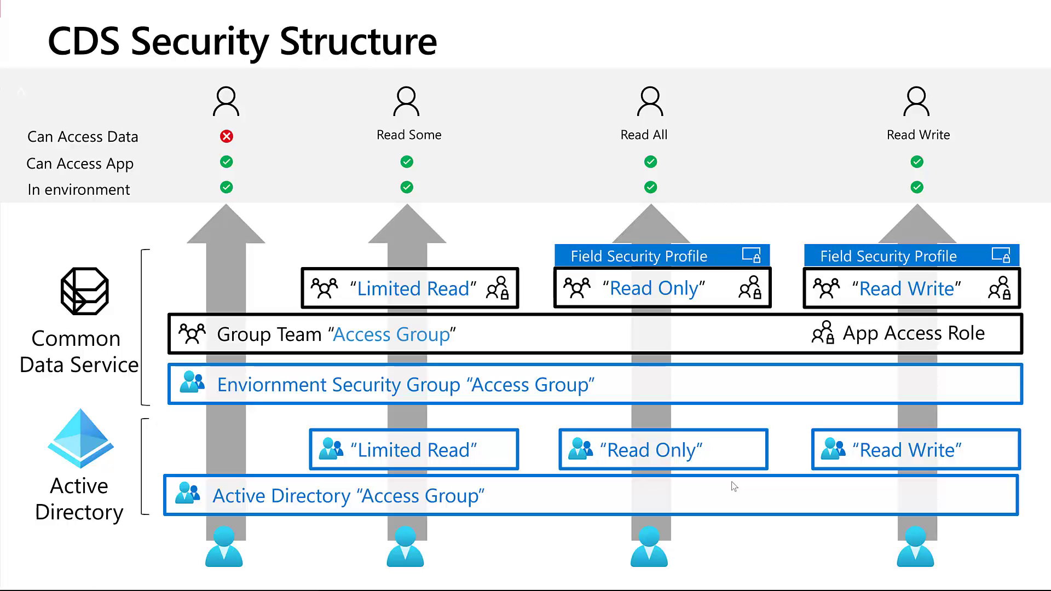
- Open a browser window under the CDS ReadWrite profile and place it beside the CDS Demo - Read Write team record
{"action": "key", "text": "alt+Tab"}
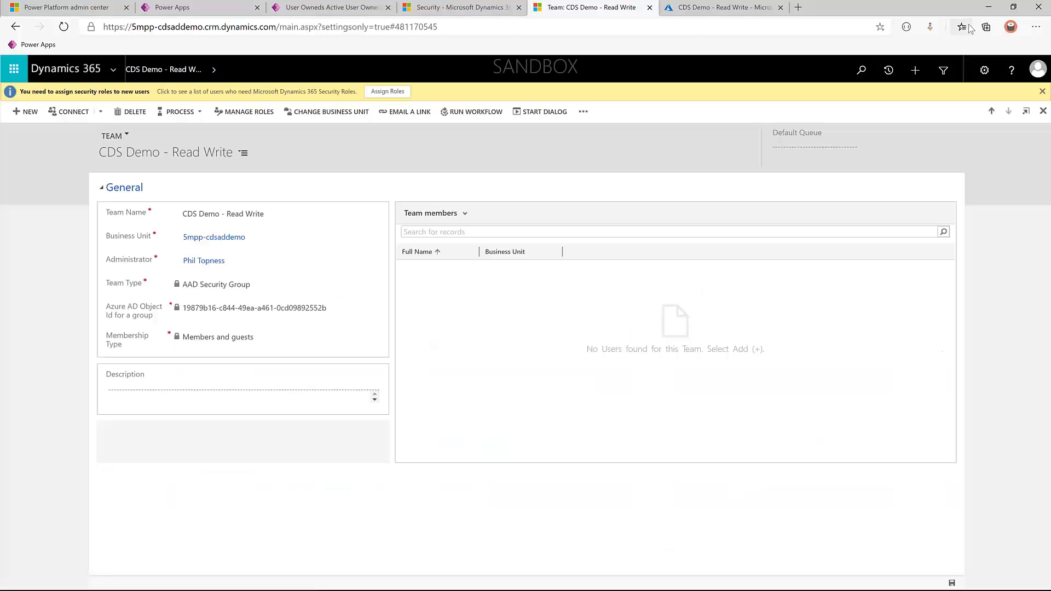
{"action": "left_click", "coordinate": [1012, 29]}
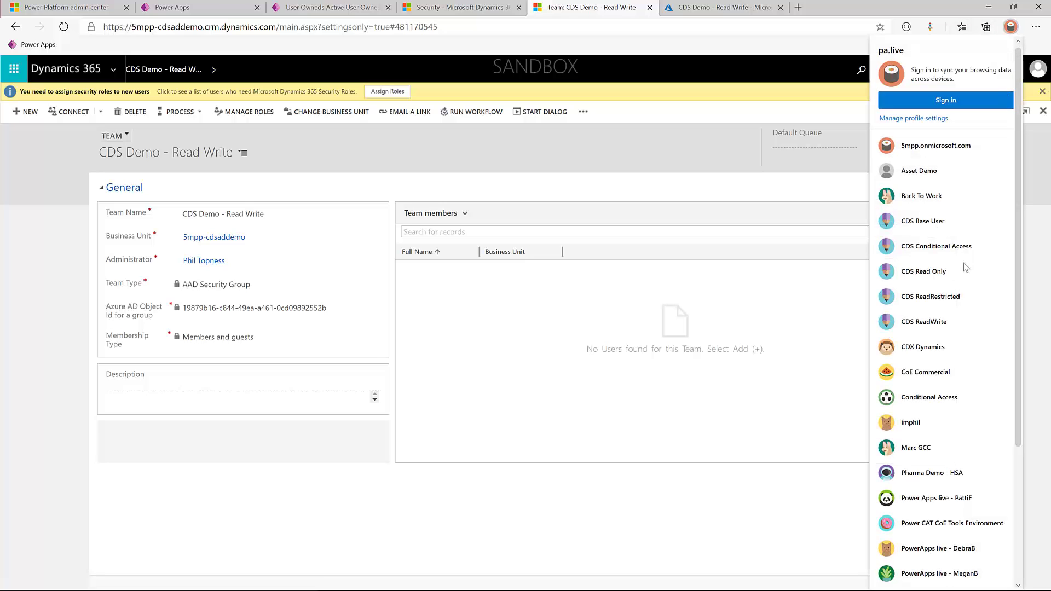
{"action": "left_click", "coordinate": [923, 323]}
{"action": "left_click_drag", "start_coordinate": [505, 10], "coordinate": [741, 21]}
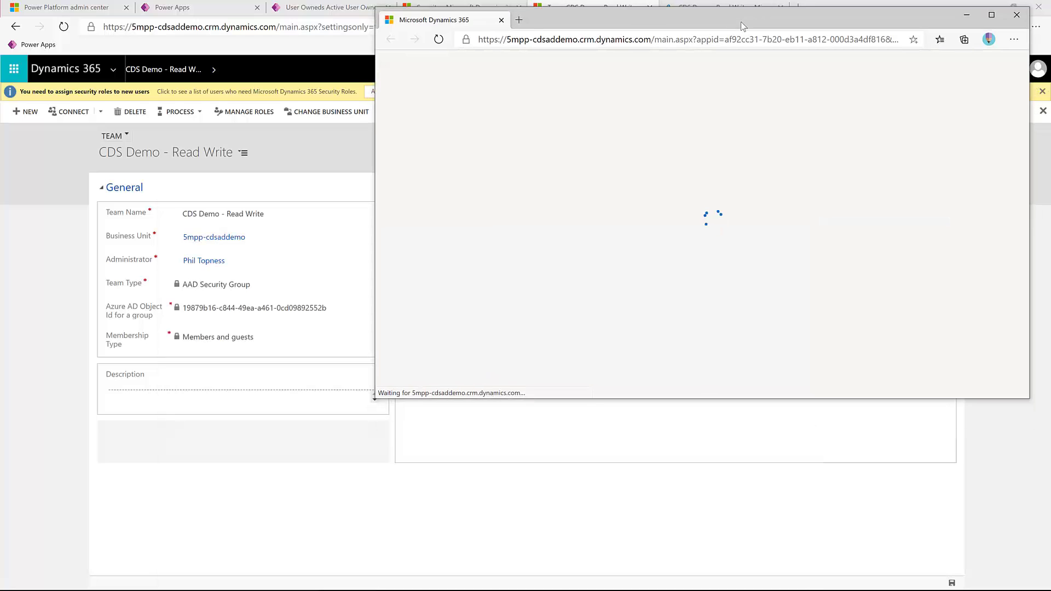
- Enlarge the CDS ReadWrite user's window, open record Userowned 001 and check whether Name, Field 1 and Field 2 can be edited
{"action": "left_click_drag", "start_coordinate": [647, 400], "coordinate": [635, 577]}
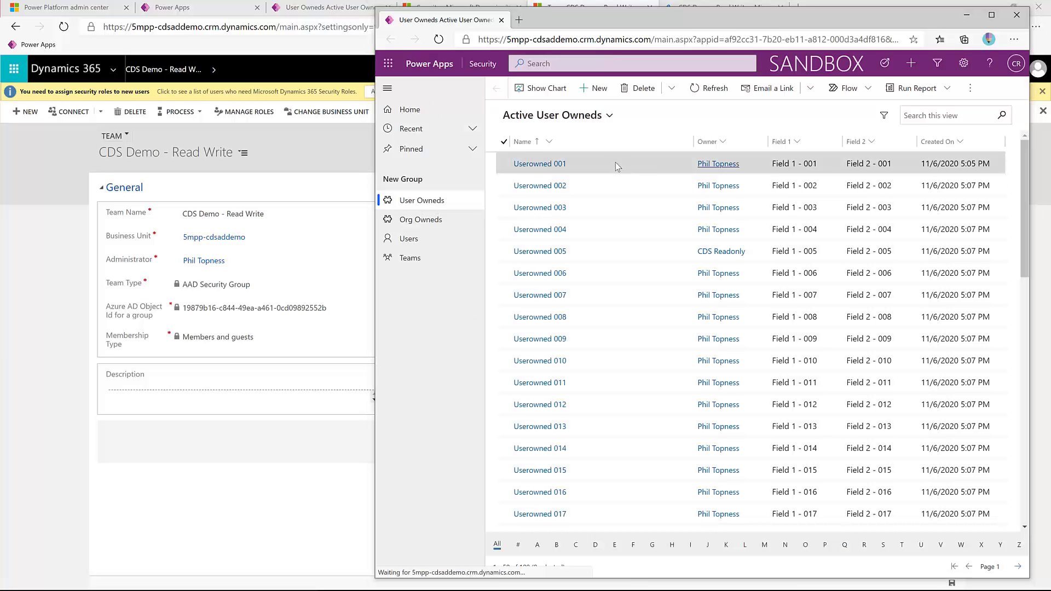
{"action": "left_click", "coordinate": [542, 164]}
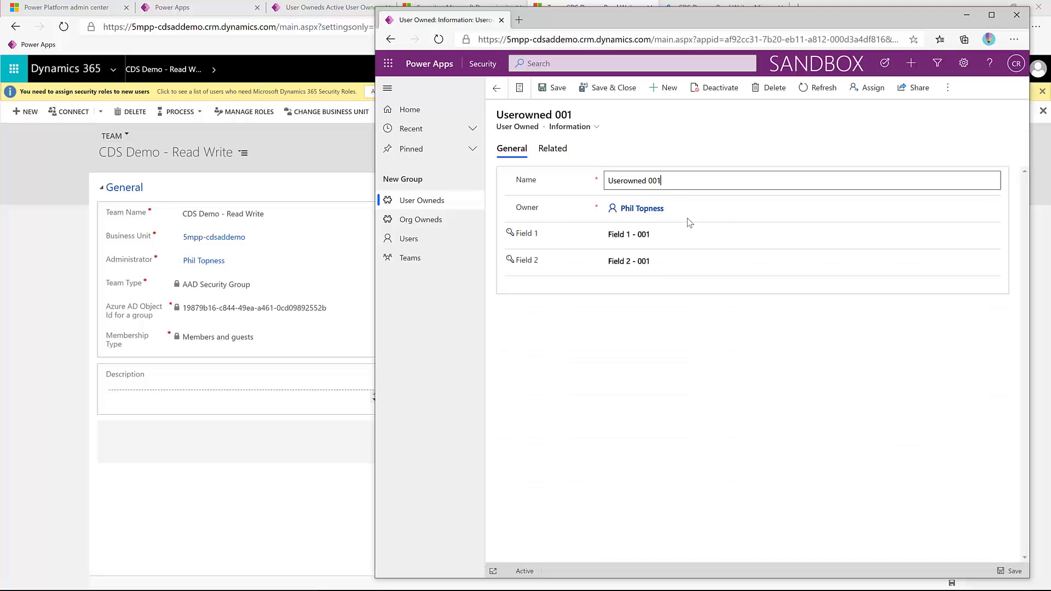
{"action": "left_click", "coordinate": [686, 239]}
{"action": "left_click", "coordinate": [681, 267]}
{"action": "left_click", "coordinate": [682, 236]}
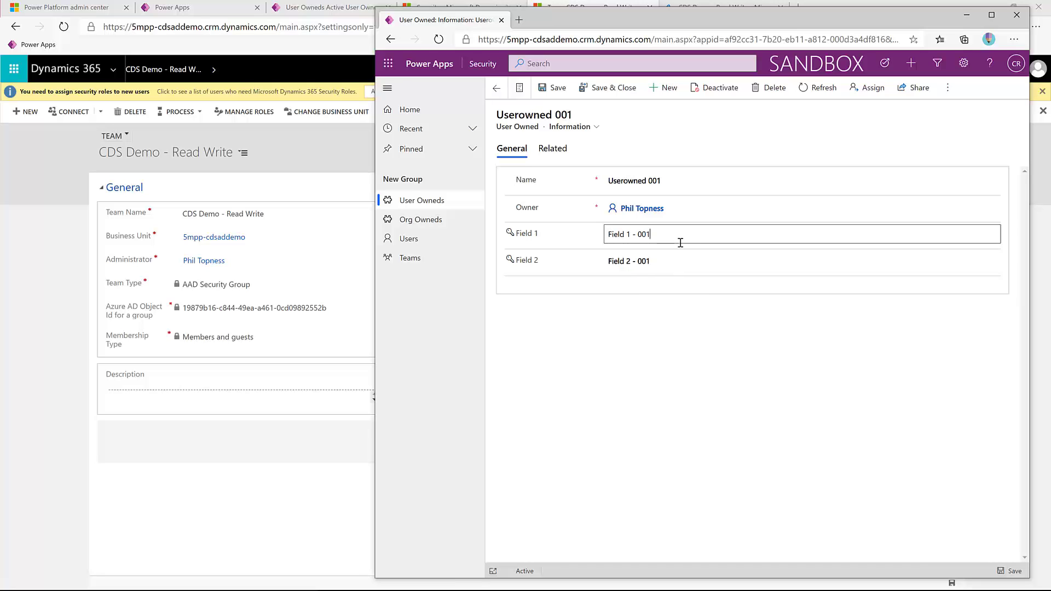
{"action": "left_click", "coordinate": [687, 180]}
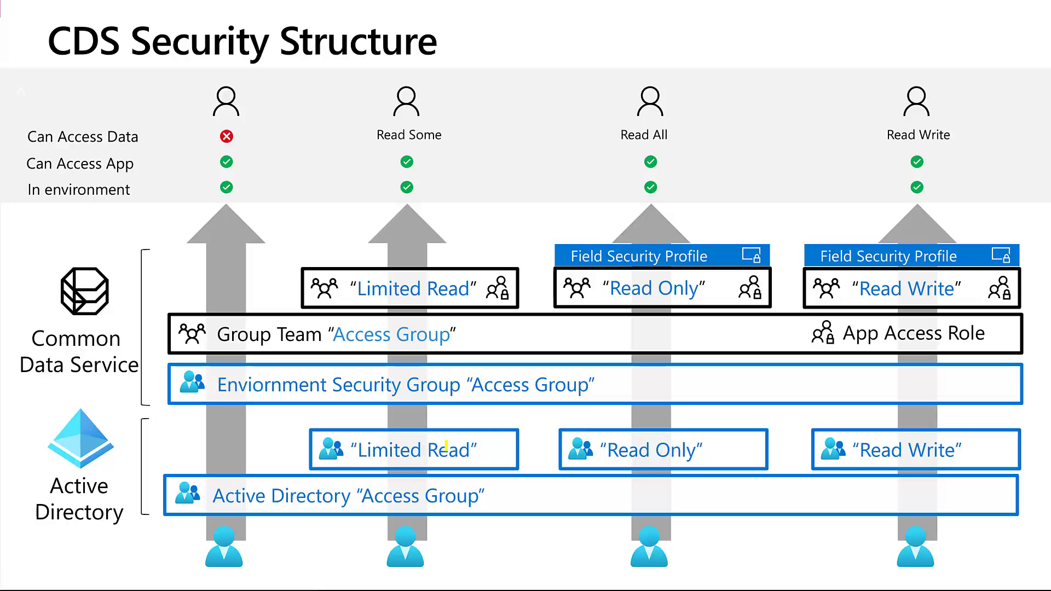
{"action": "left_click_drag", "start_coordinate": [361, 457], "coordinate": [469, 437]}
{"action": "left_click_drag", "start_coordinate": [314, 488], "coordinate": [437, 485]}
{"action": "left_click_drag", "start_coordinate": [609, 457], "coordinate": [722, 440]}
{"action": "left_click_drag", "start_coordinate": [892, 462], "coordinate": [952, 449]}
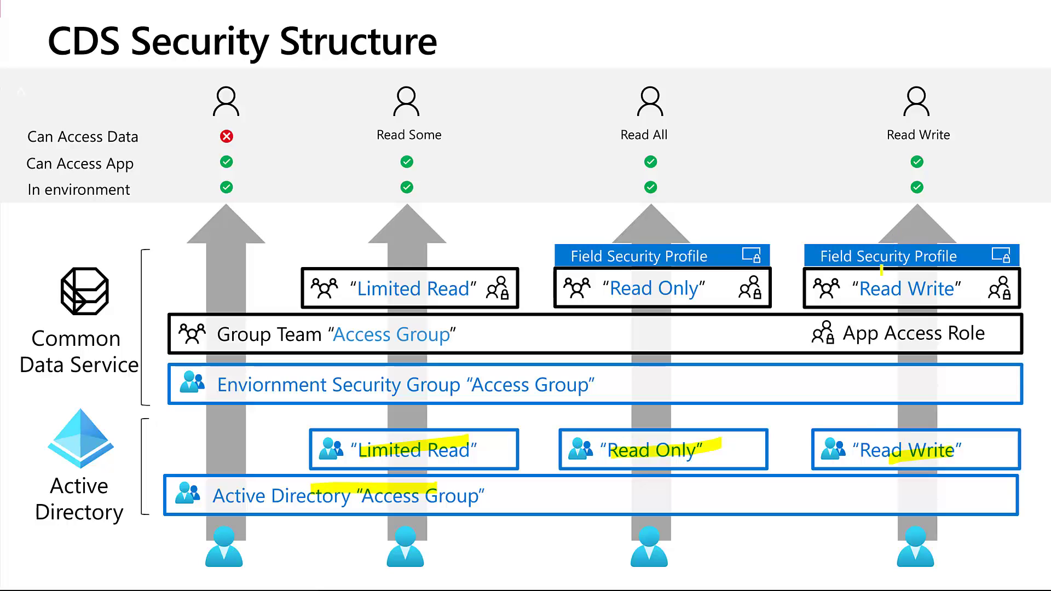
{"action": "left_click_drag", "start_coordinate": [861, 293], "coordinate": [904, 278]}
{"action": "left_click_drag", "start_coordinate": [598, 300], "coordinate": [681, 282]}
{"action": "mouse_move", "coordinate": [403, 298]}
{"action": "left_mouse_down"}
{"action": "mouse_move", "coordinate": [522, 271]}
{"action": "mouse_move", "coordinate": [505, 265]}
{"action": "left_mouse_up"}
{"action": "mouse_move", "coordinate": [718, 274]}
{"action": "left_mouse_down"}
{"action": "mouse_move", "coordinate": [734, 302]}
{"action": "mouse_move", "coordinate": [745, 265]}
{"action": "left_mouse_up"}
{"action": "left_click_drag", "start_coordinate": [1034, 268], "coordinate": [1008, 307]}
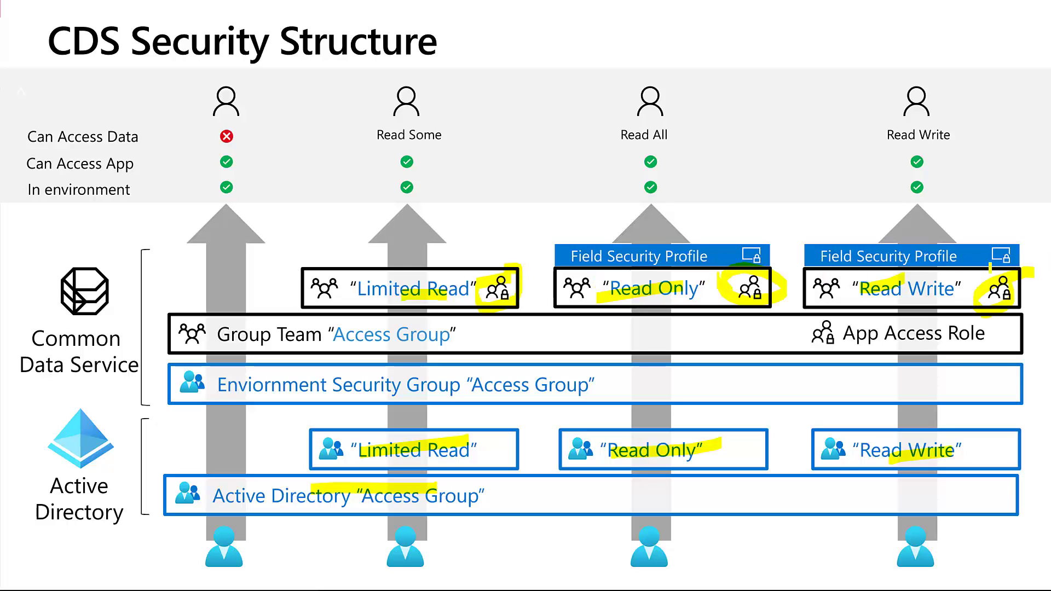